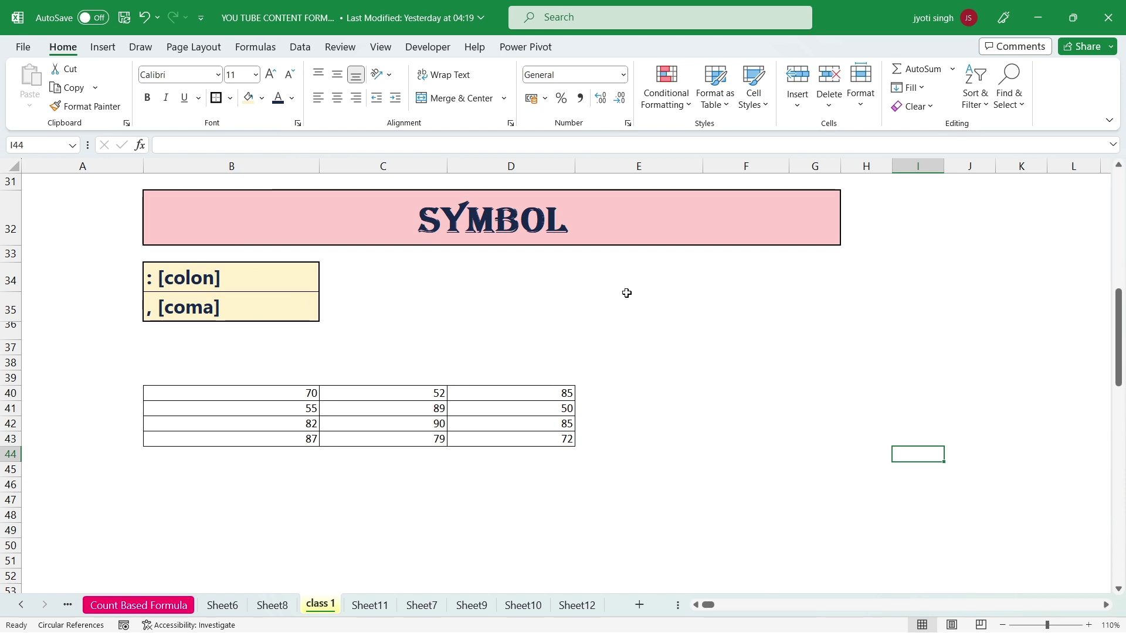
left_click(600, 286)
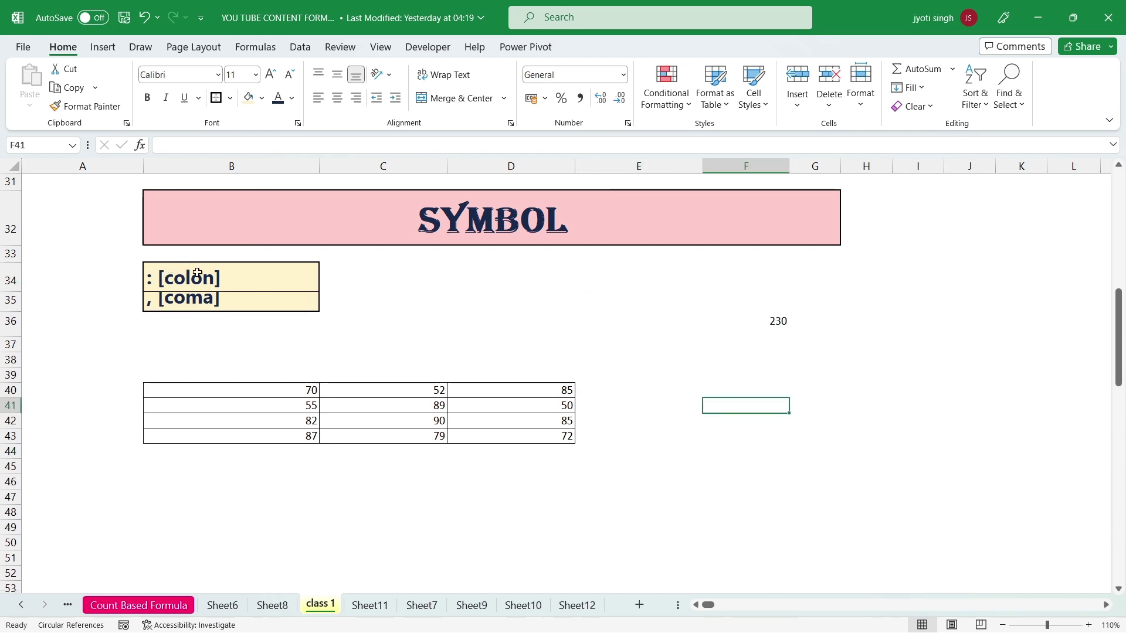
left_click_drag(609, 360, 606, 375)
left_click_drag(223, 394, 529, 402)
left_click(532, 405)
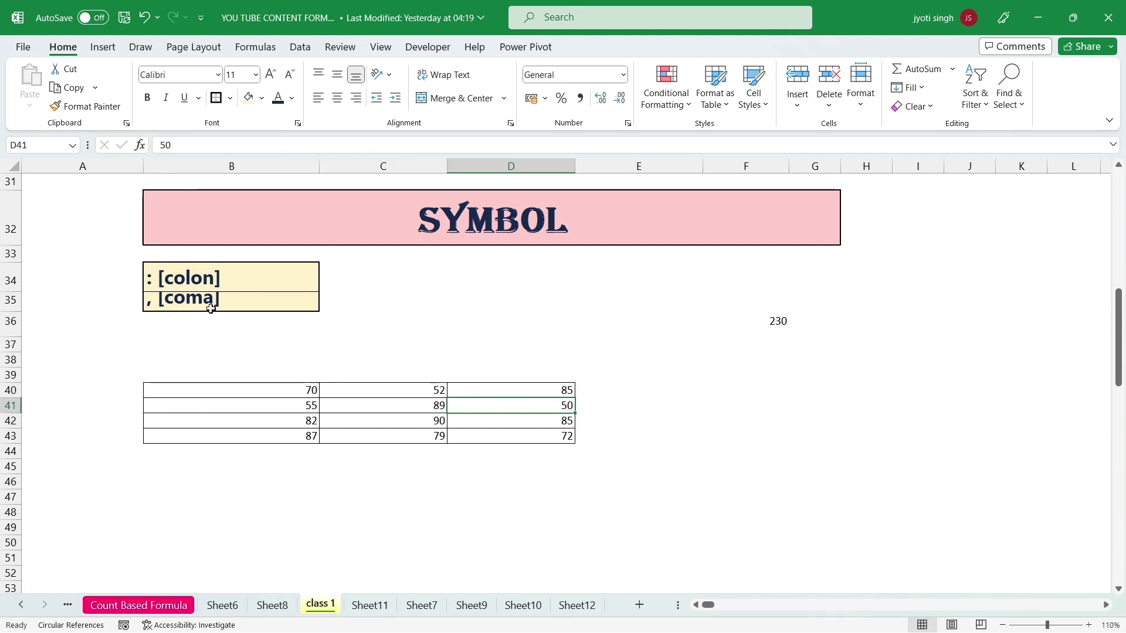
left_click(310, 394)
left_click(354, 394)
left_click(582, 392)
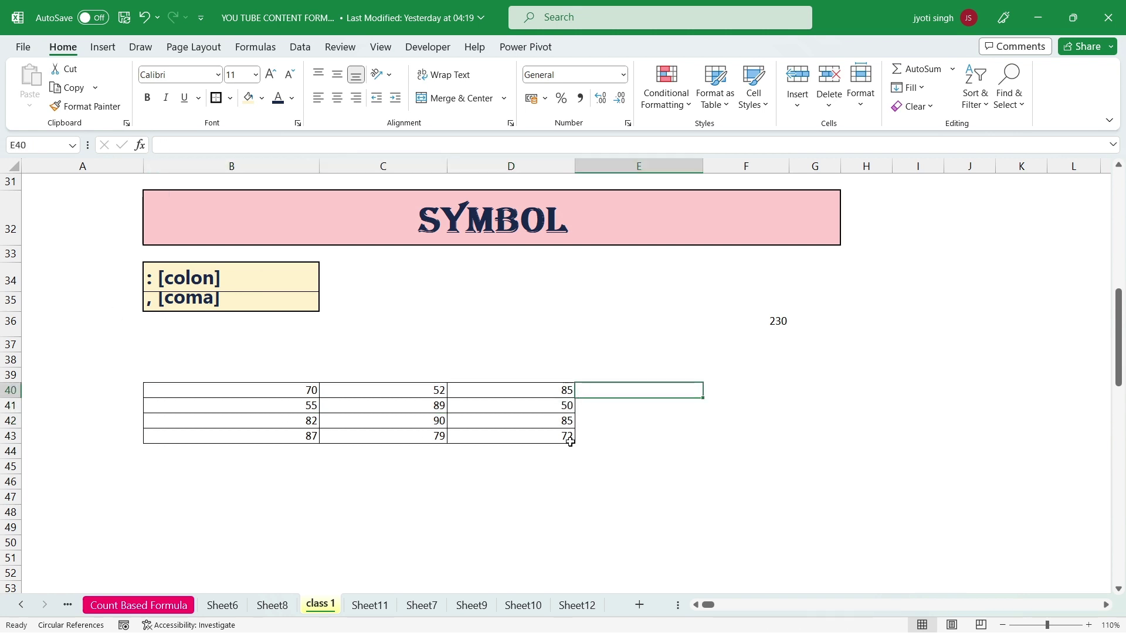
left_click(542, 403)
Enter the range formula =B40:D40 in cell E38 and reopen it to review the referenced cells.
left_click(645, 359)
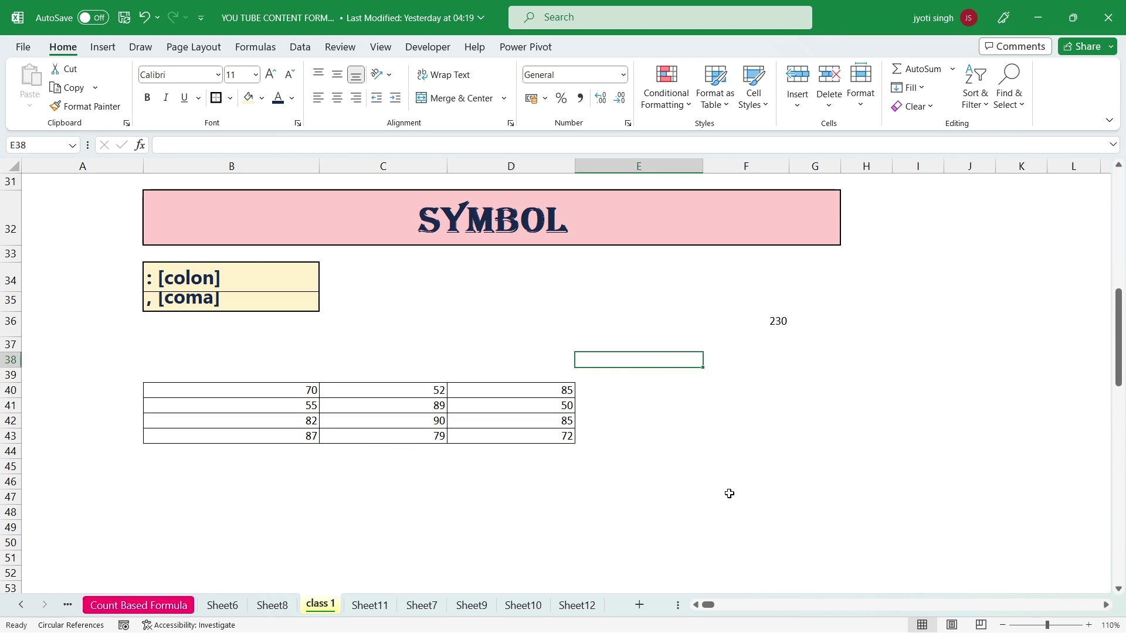
type("=")
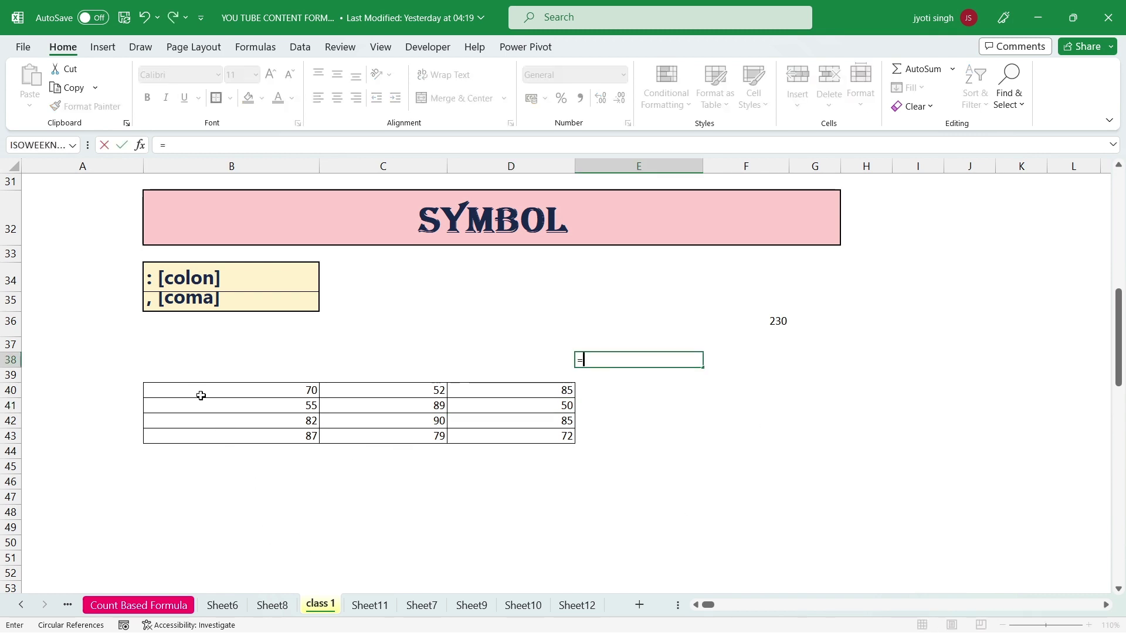
left_click_drag(201, 393, 533, 393)
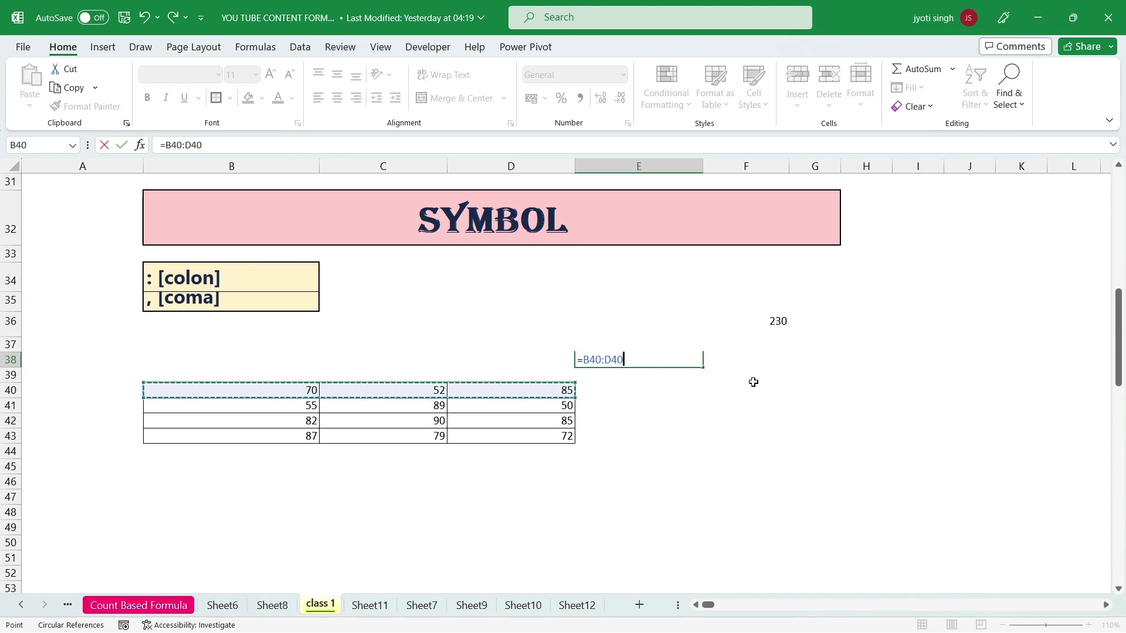
key("Return")
left_click(674, 359)
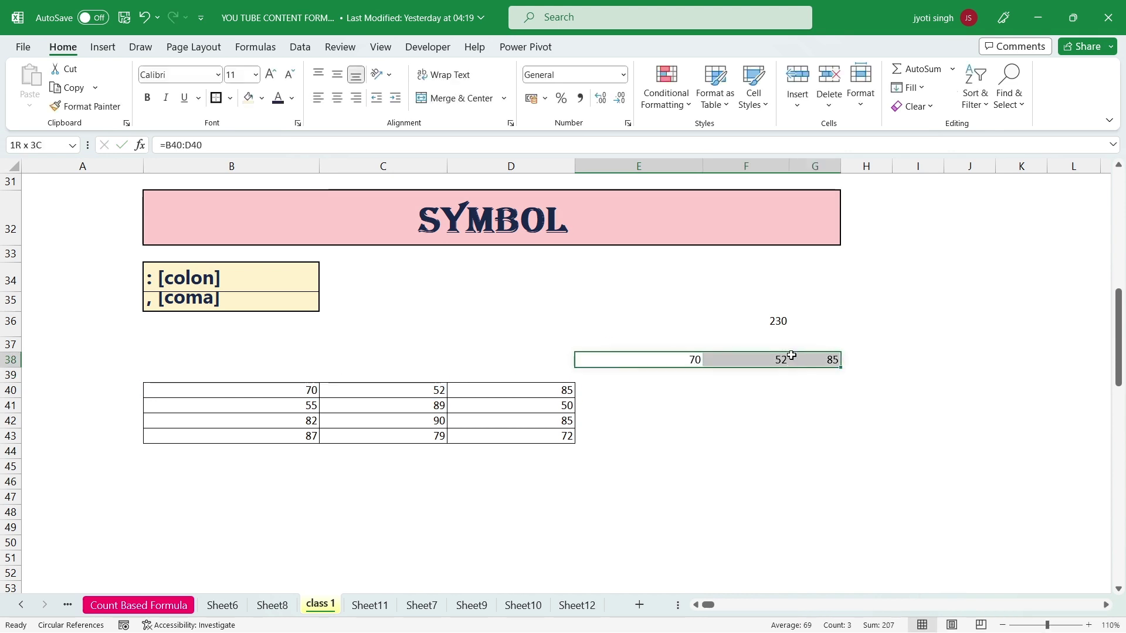
left_click(995, 432)
left_click(648, 359)
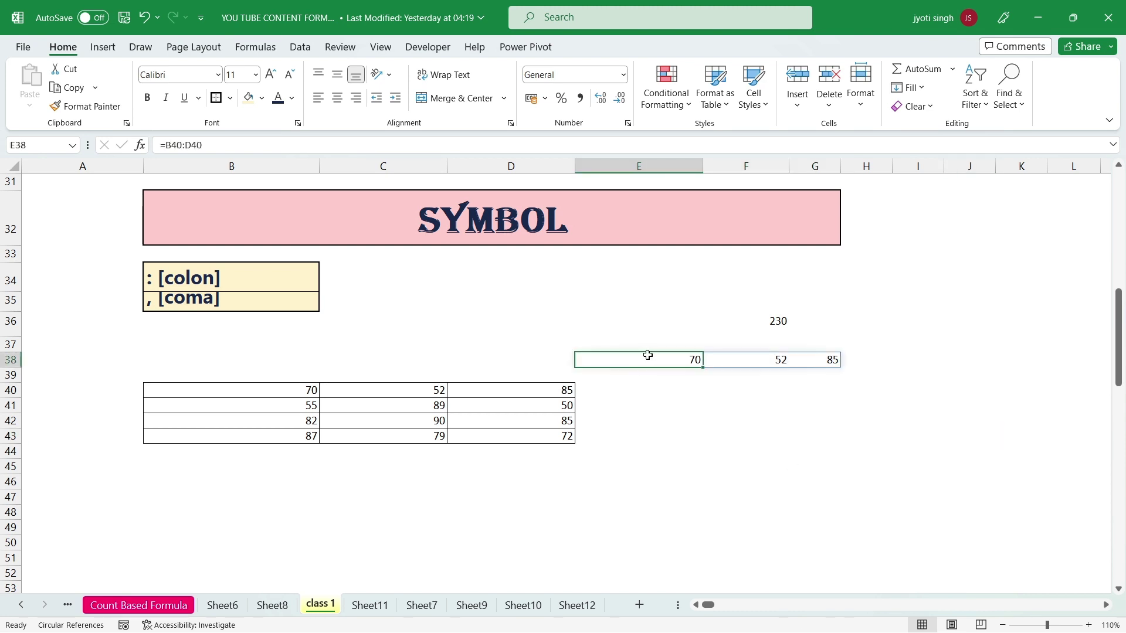
double_click(648, 356)
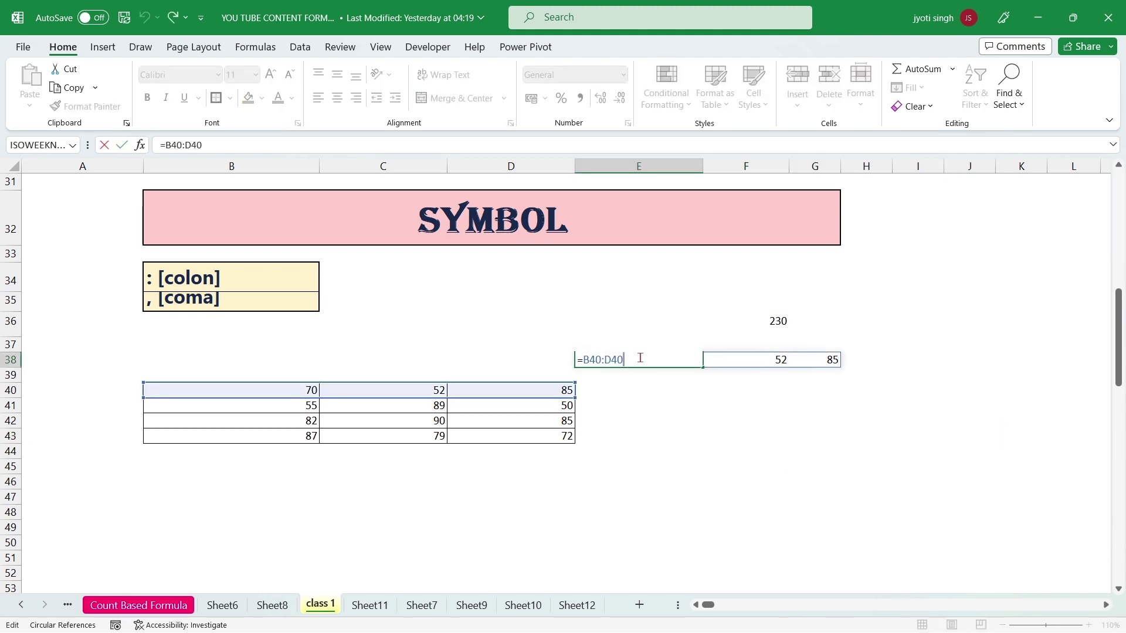
left_click(716, 423)
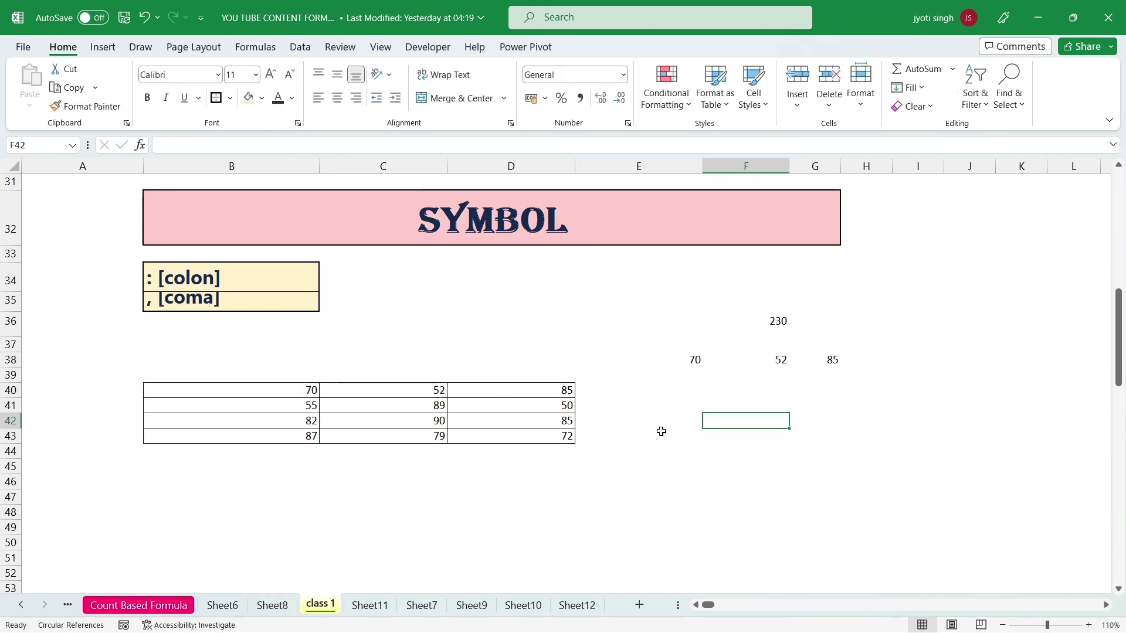
Enter =SUM(B40,C43,D40) in cell E43 to add the three separate cells, and reopen the formula to review its references.
left_click(686, 434)
type("=sy")
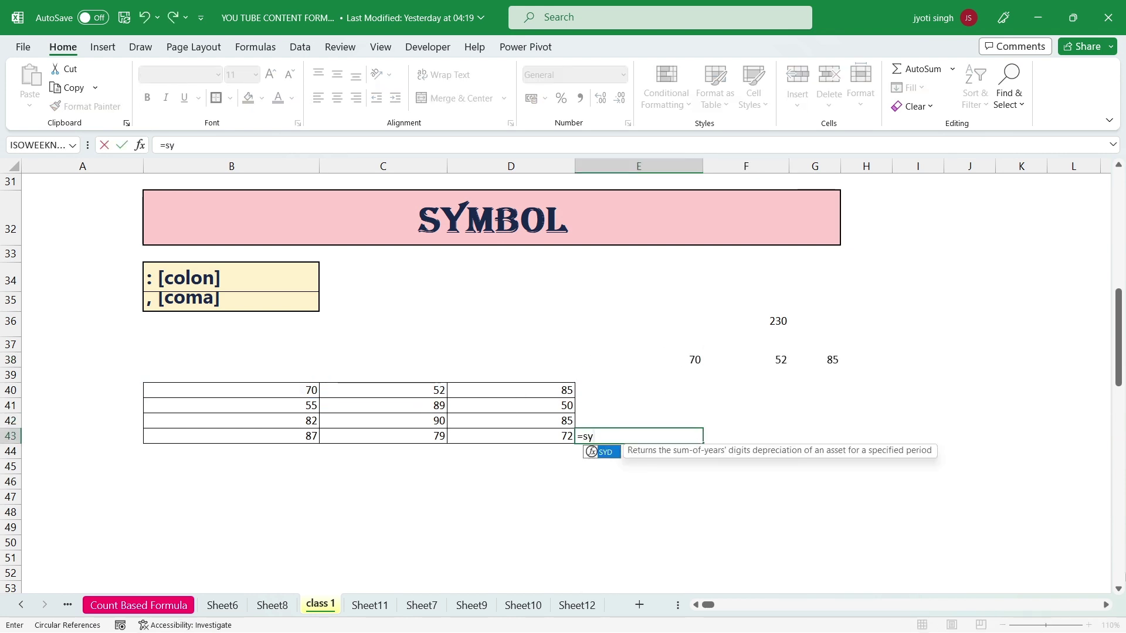
key("BackSpace")
type("um(")
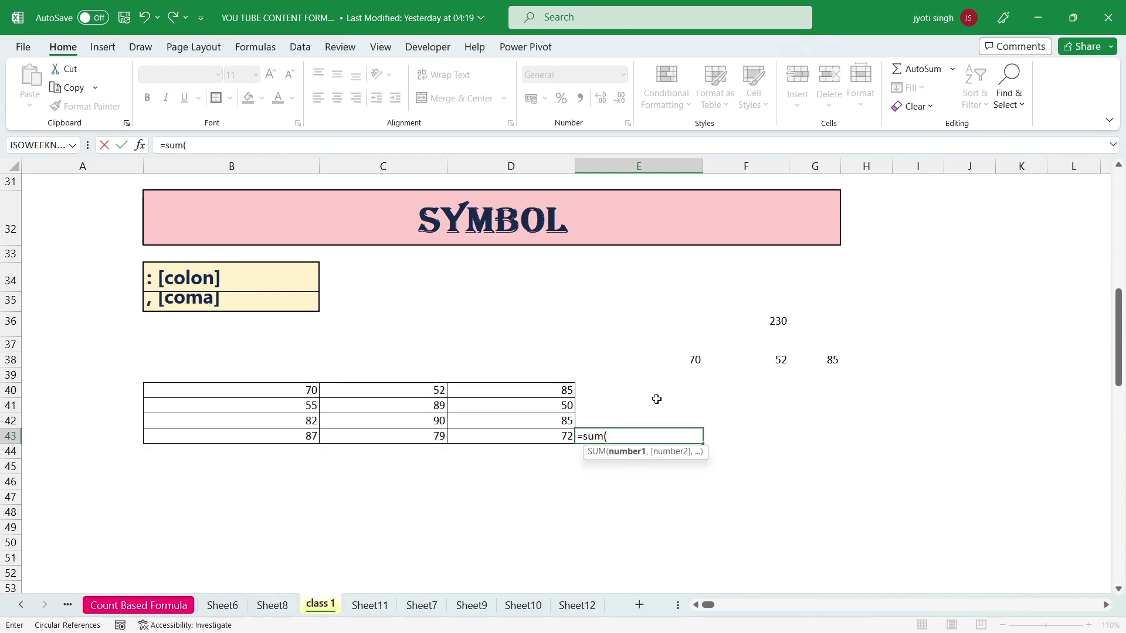
left_click(213, 390)
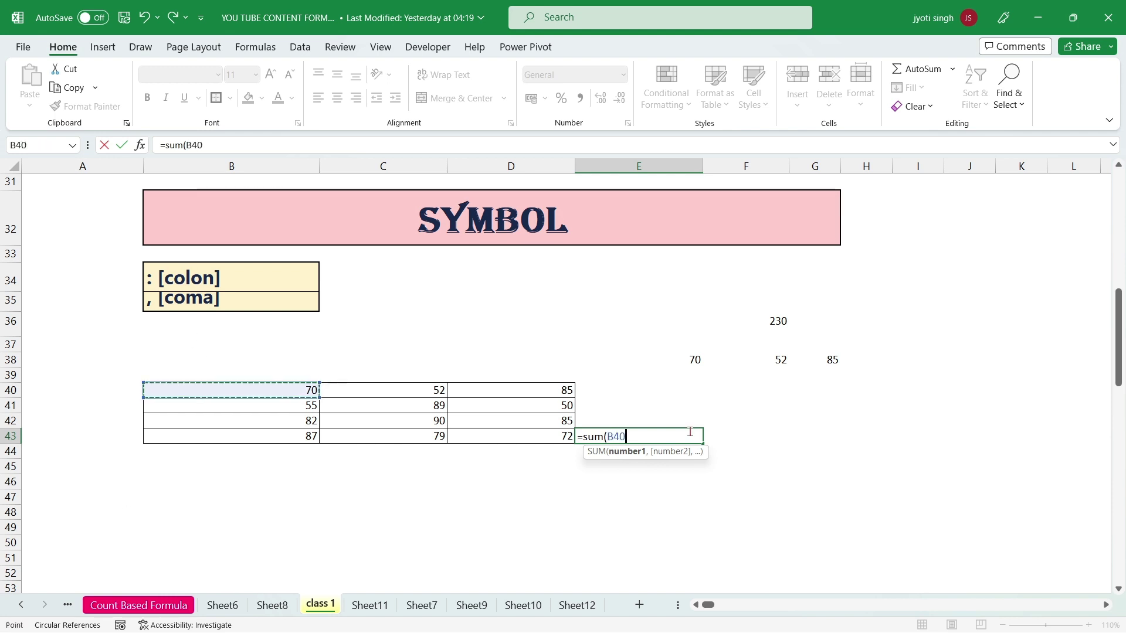
type(",")
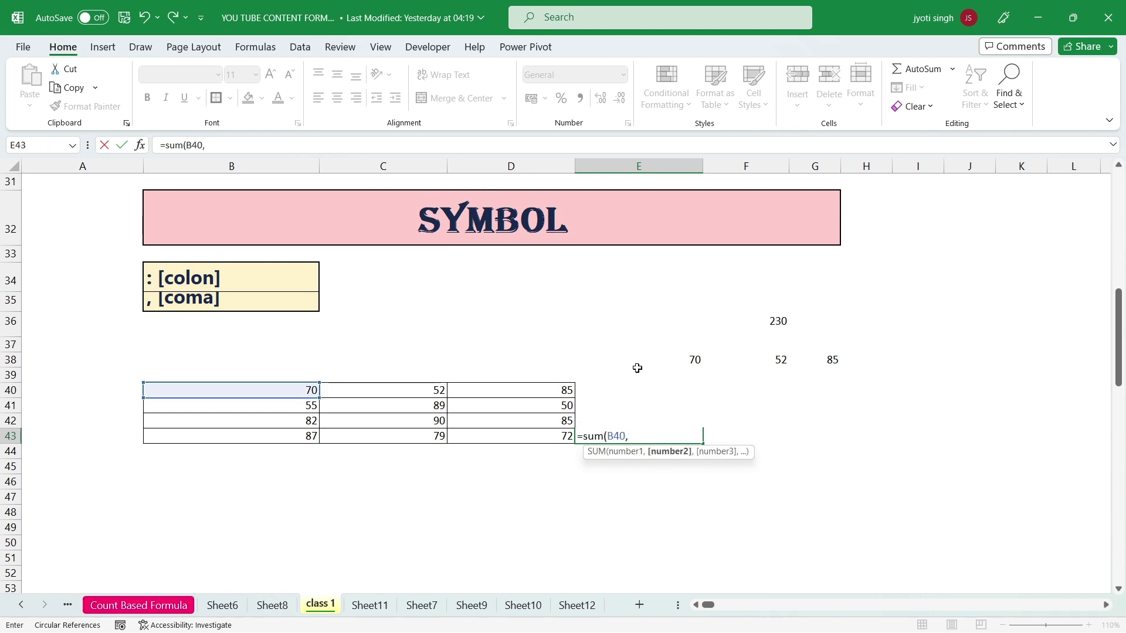
left_click(416, 434)
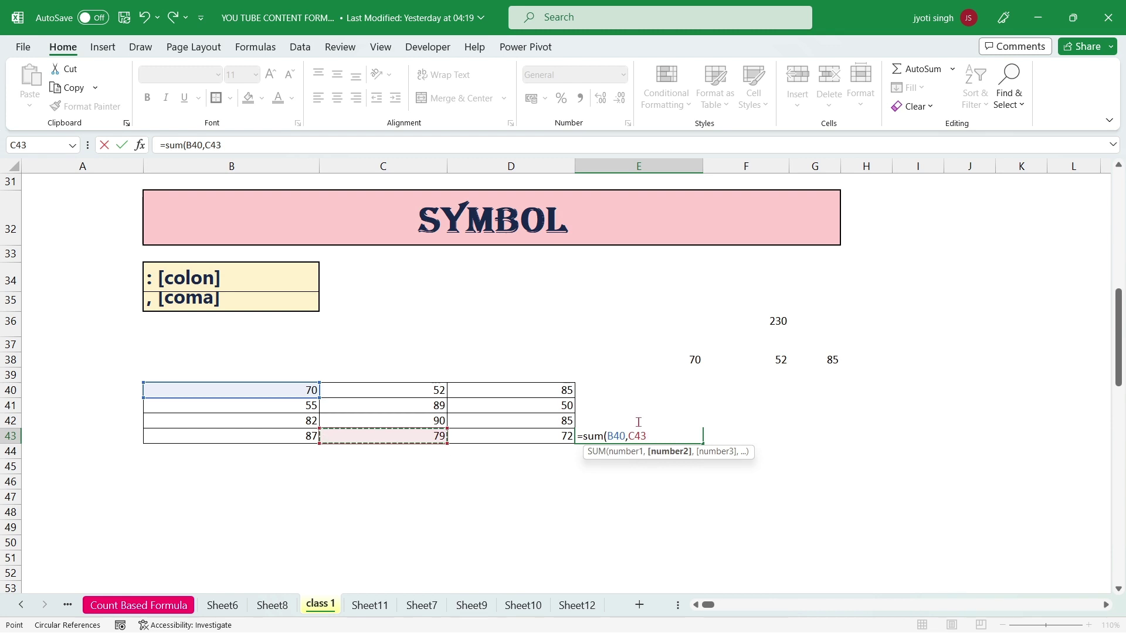
type(",")
left_click(495, 389)
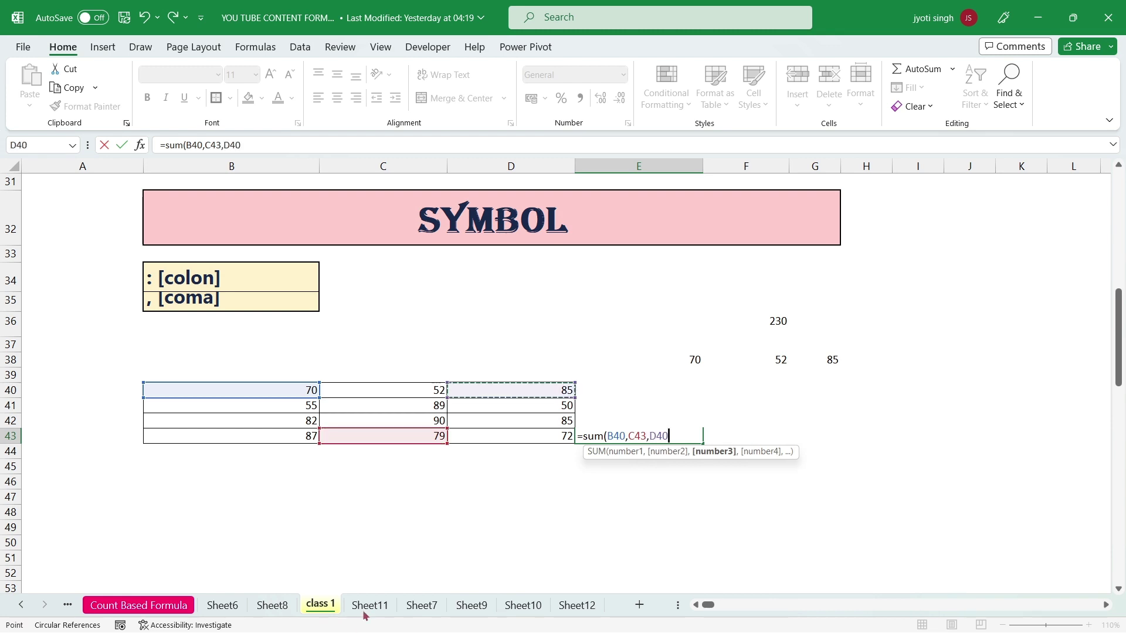
type(")")
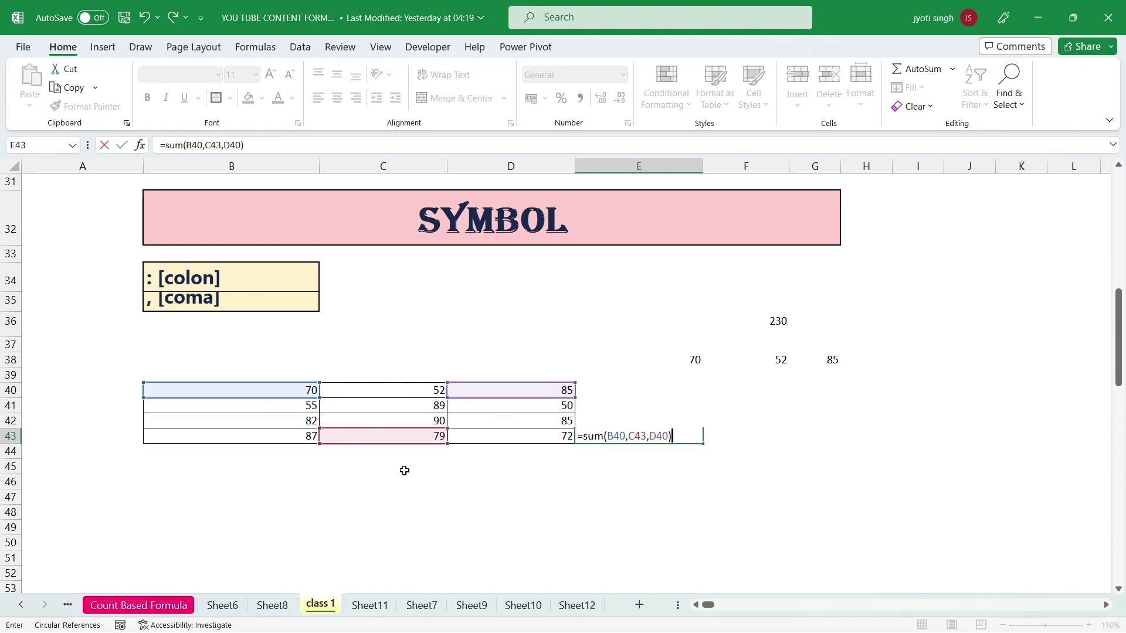
key("Return")
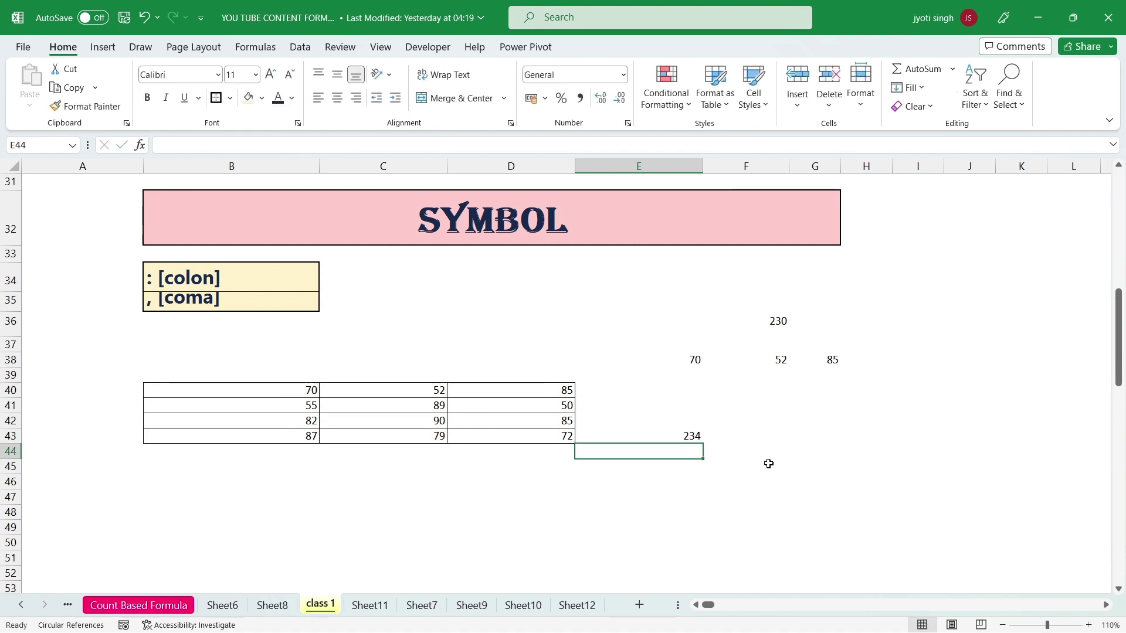
left_click(649, 437)
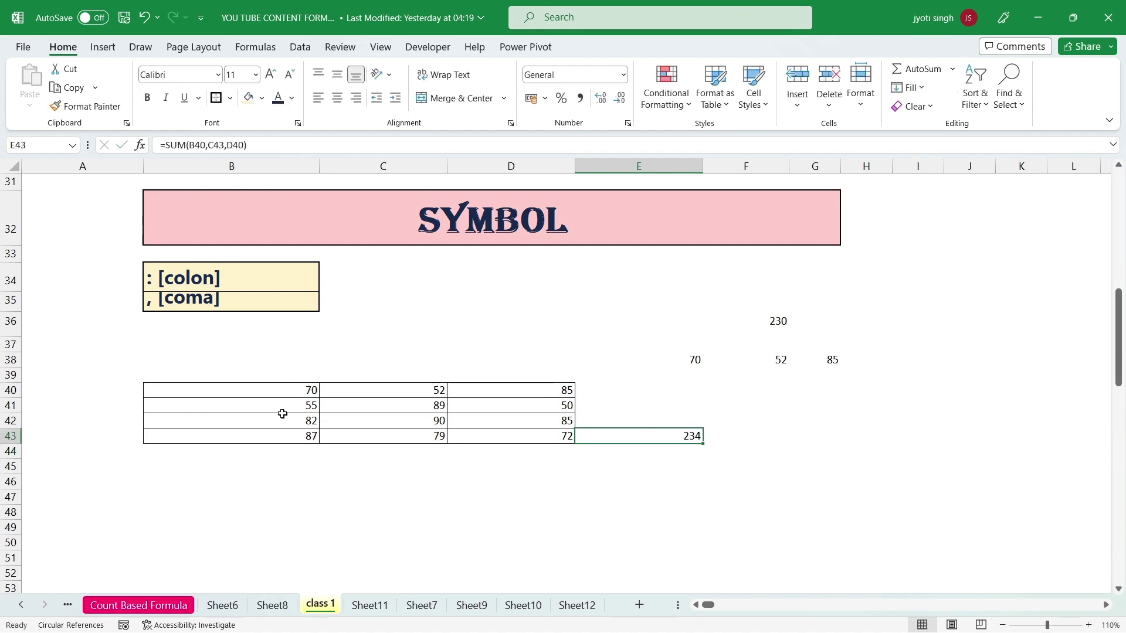
double_click(657, 433)
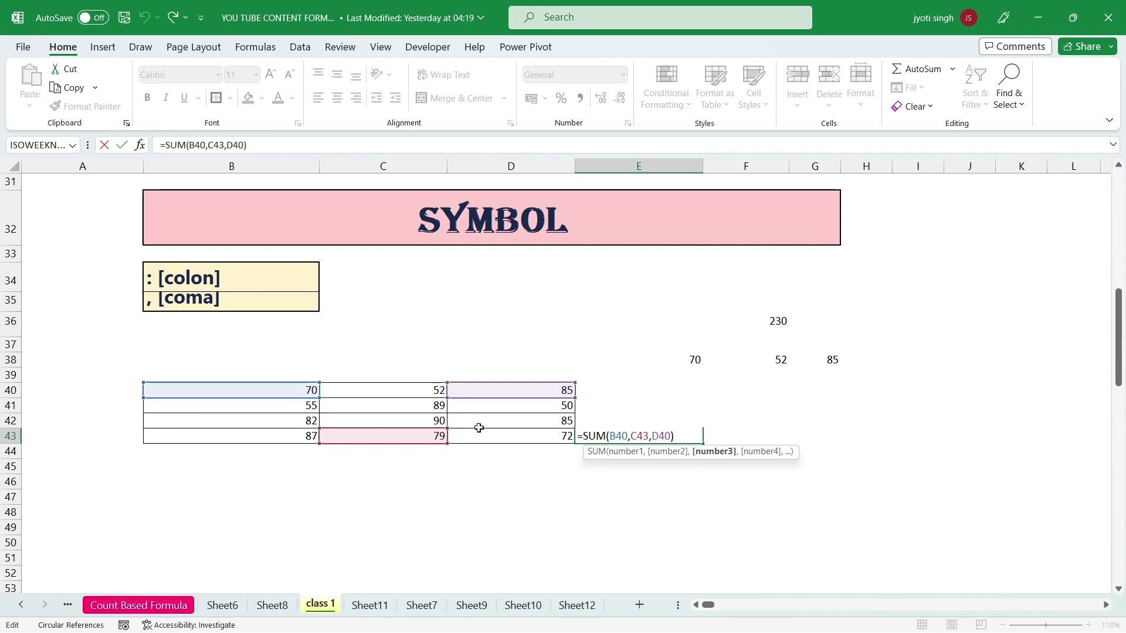
key("Return")
left_click(814, 436)
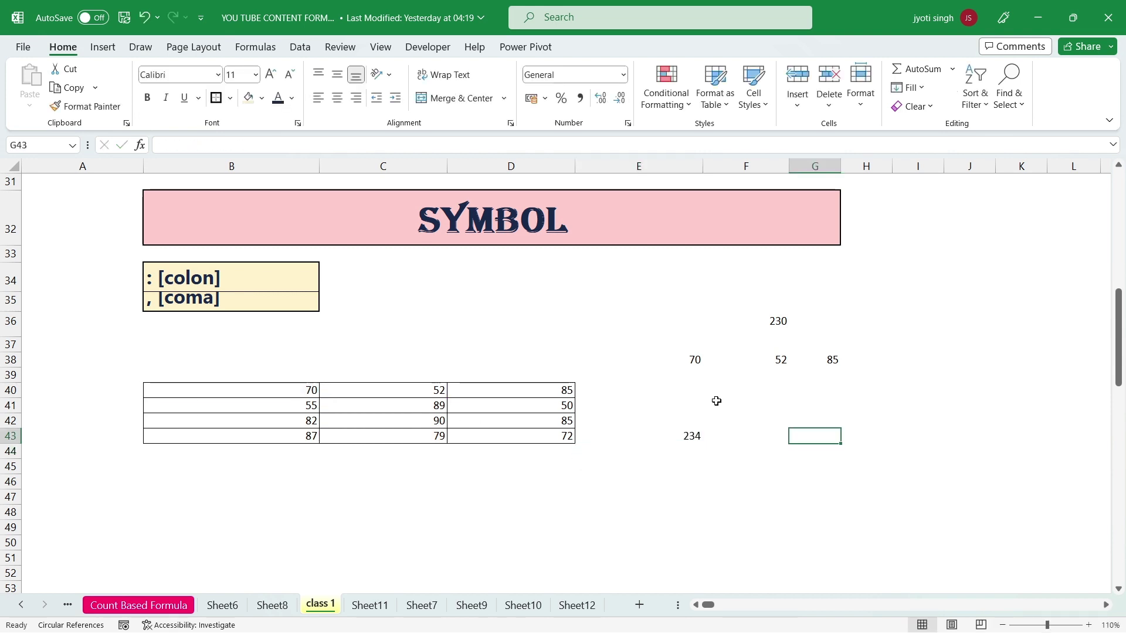
left_click(888, 347)
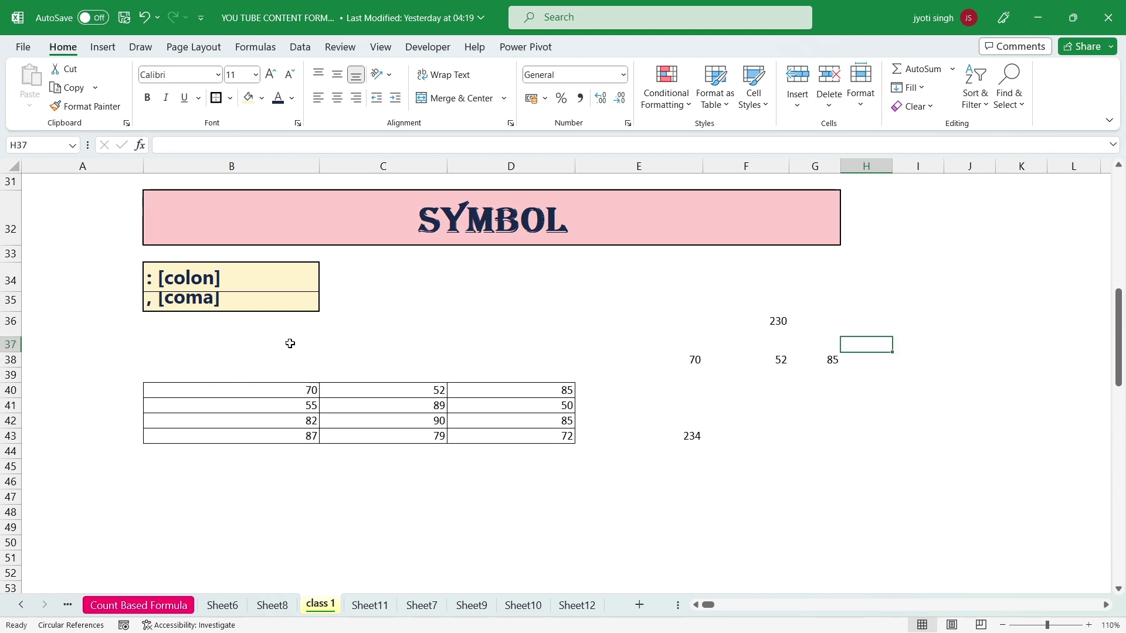
left_click(456, 305)
left_click(603, 300)
left_click(608, 347)
left_click(410, 389)
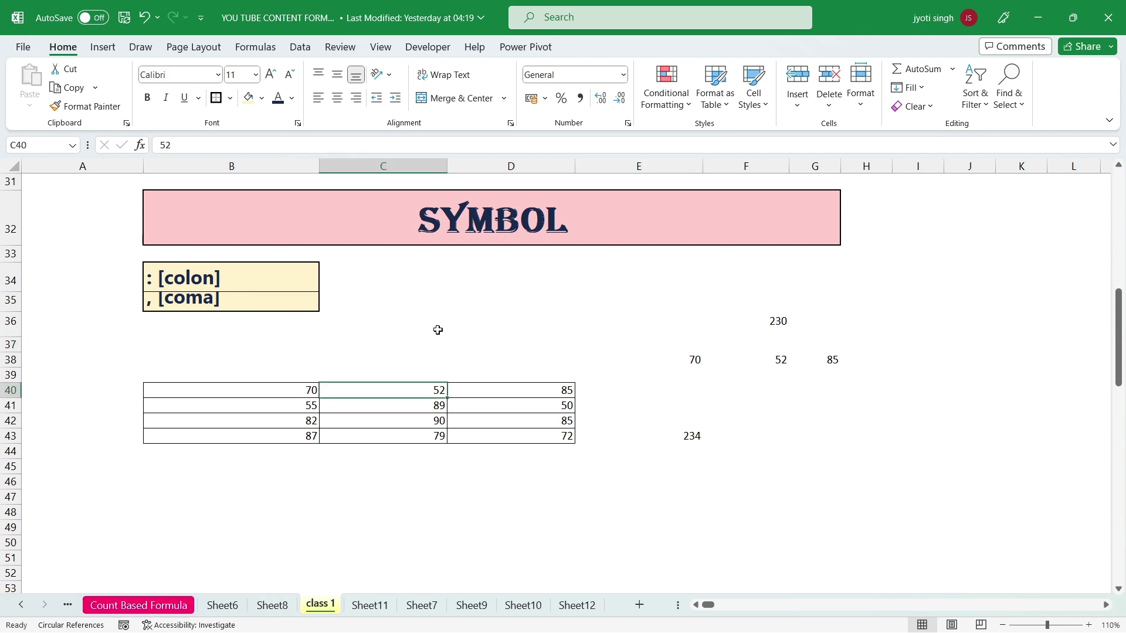
left_click(466, 317)
left_click(781, 436)
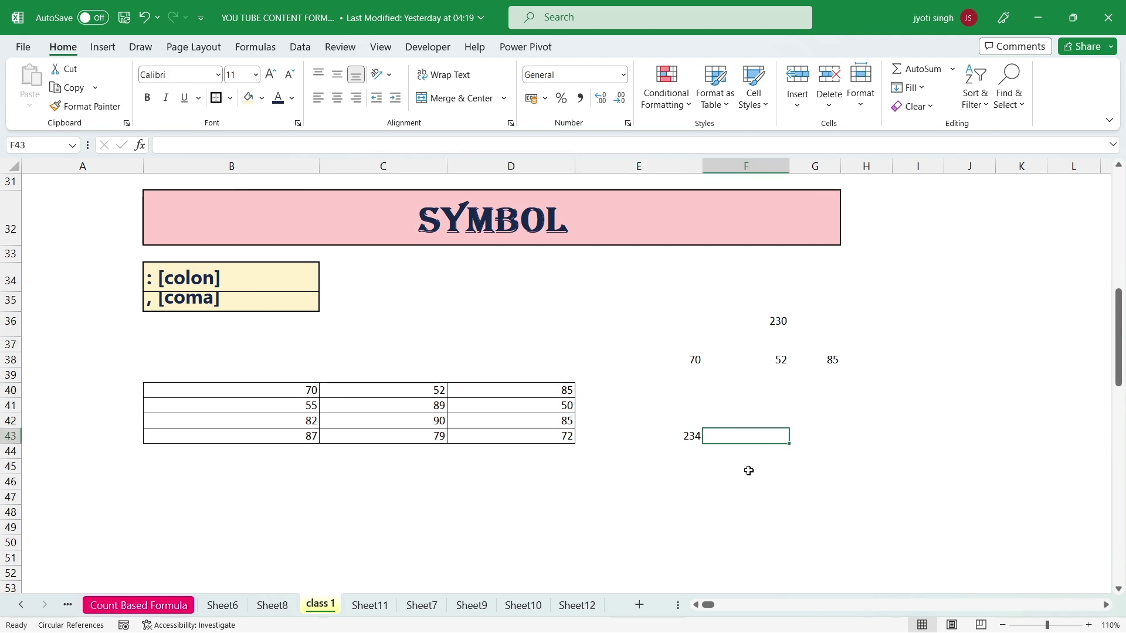
Enter the range formula =B40:D42 in cell H44 to return the first three rows of the number table.
left_click(857, 452)
type("=")
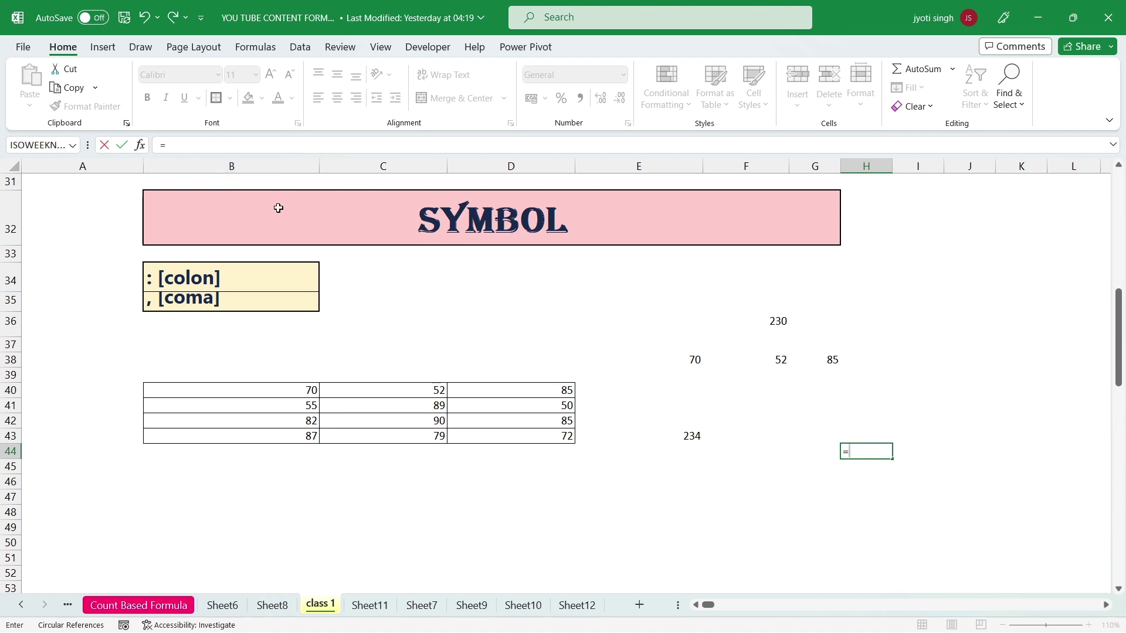
type("b")
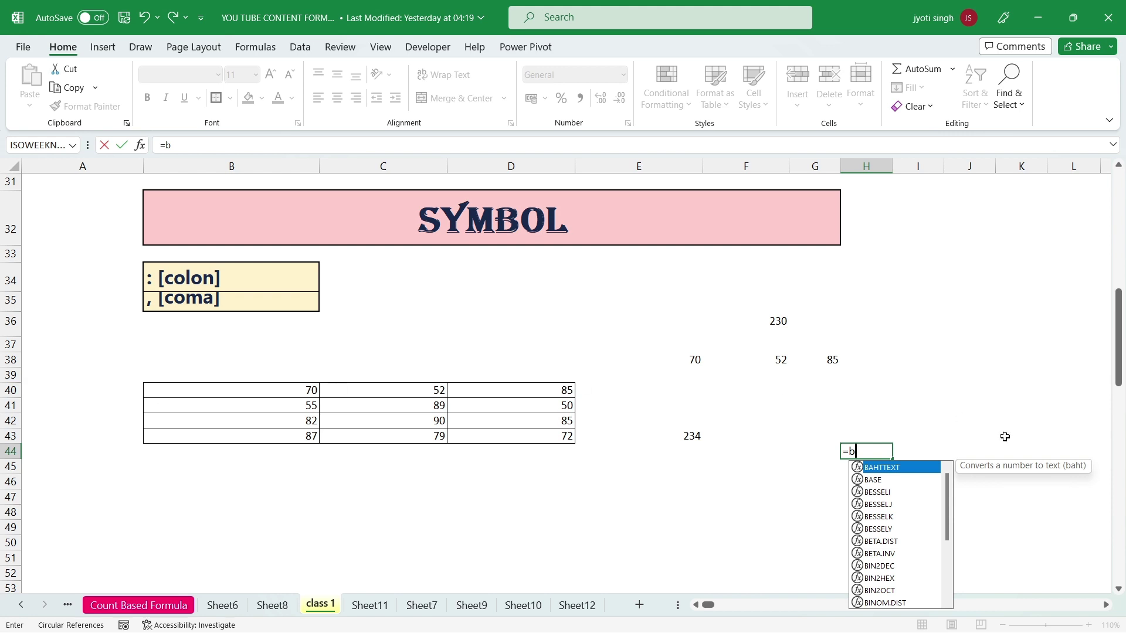
type("40:")
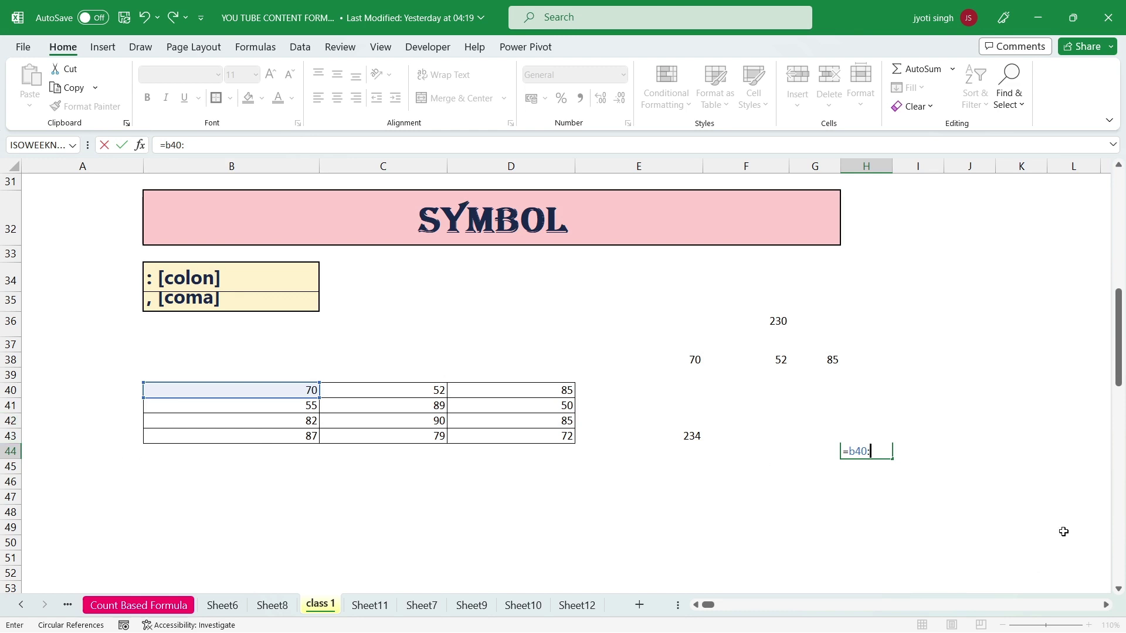
type("d42")
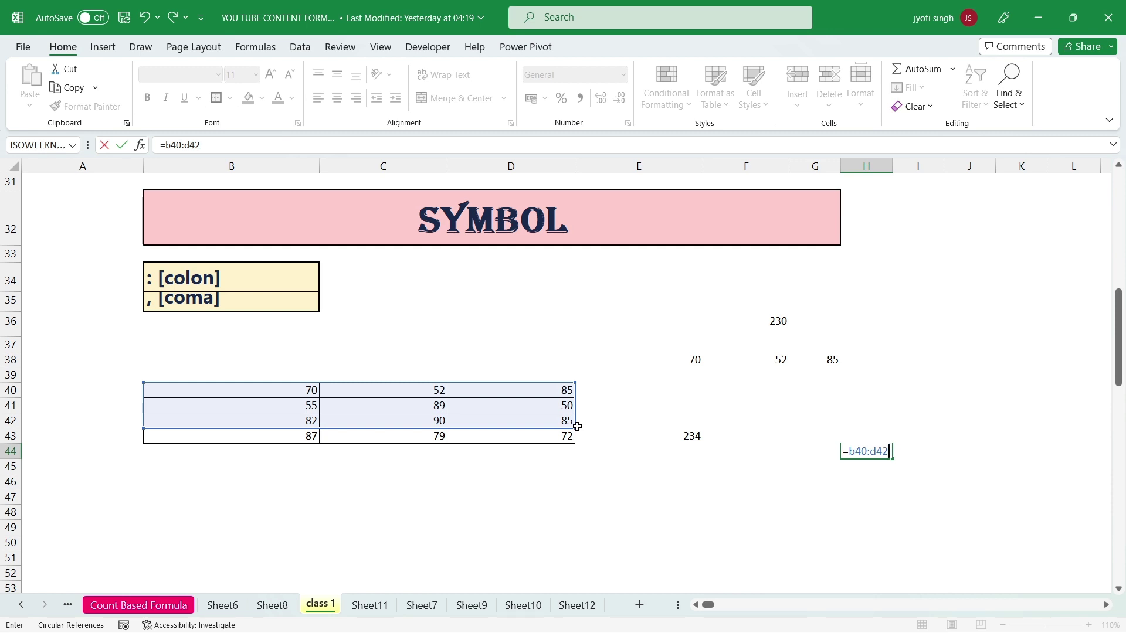
key("Return")
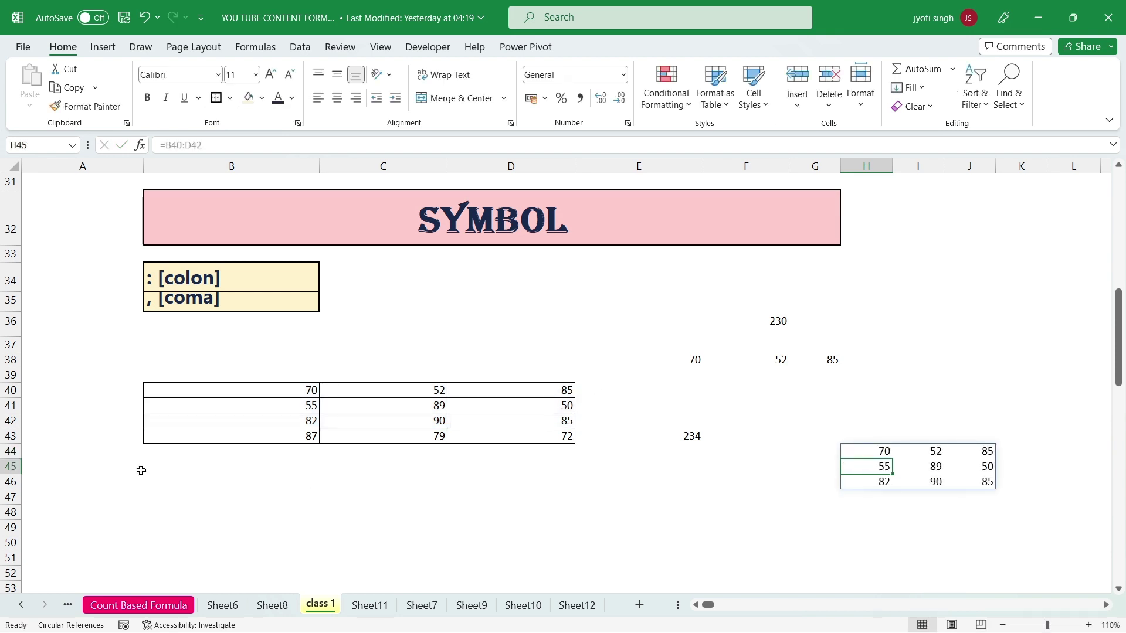
Examine the operator, meaning and number columns of the arithmetic operator table in rows 6 to 9, ending on the addition example cell.
left_click_drag(374, 387, 480, 404)
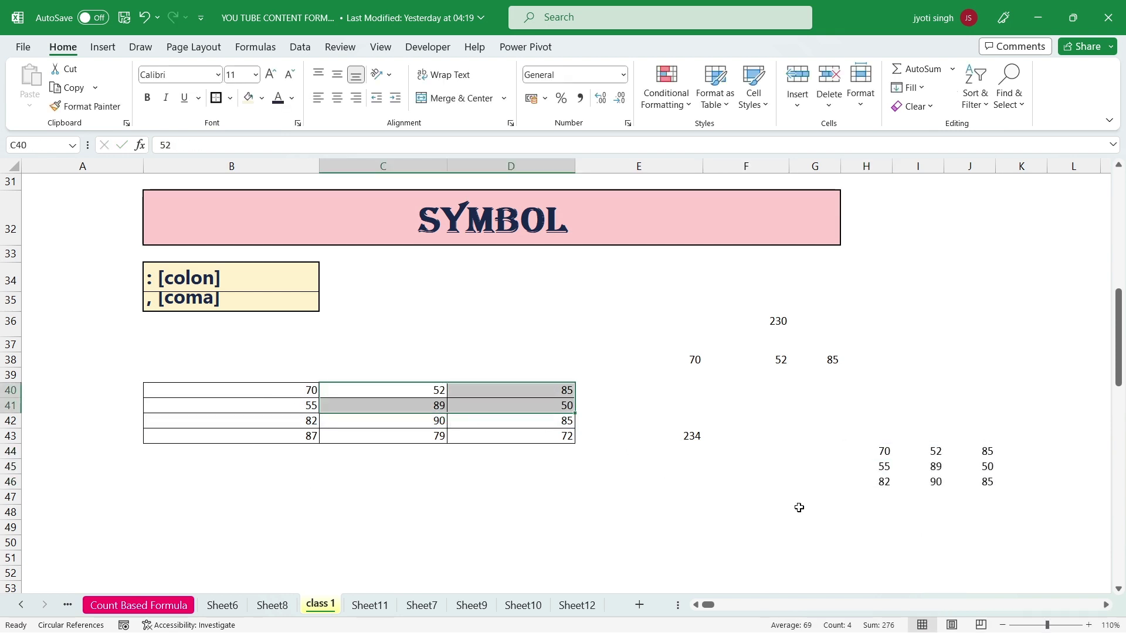
left_click_drag(745, 498, 815, 497)
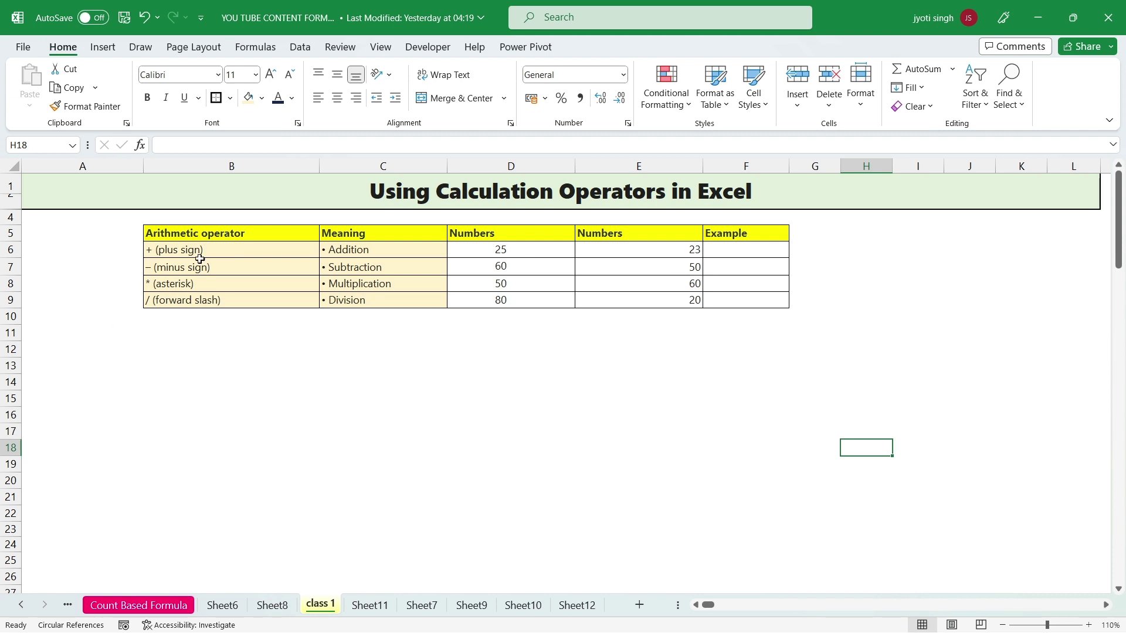
left_click_drag(238, 252, 248, 326)
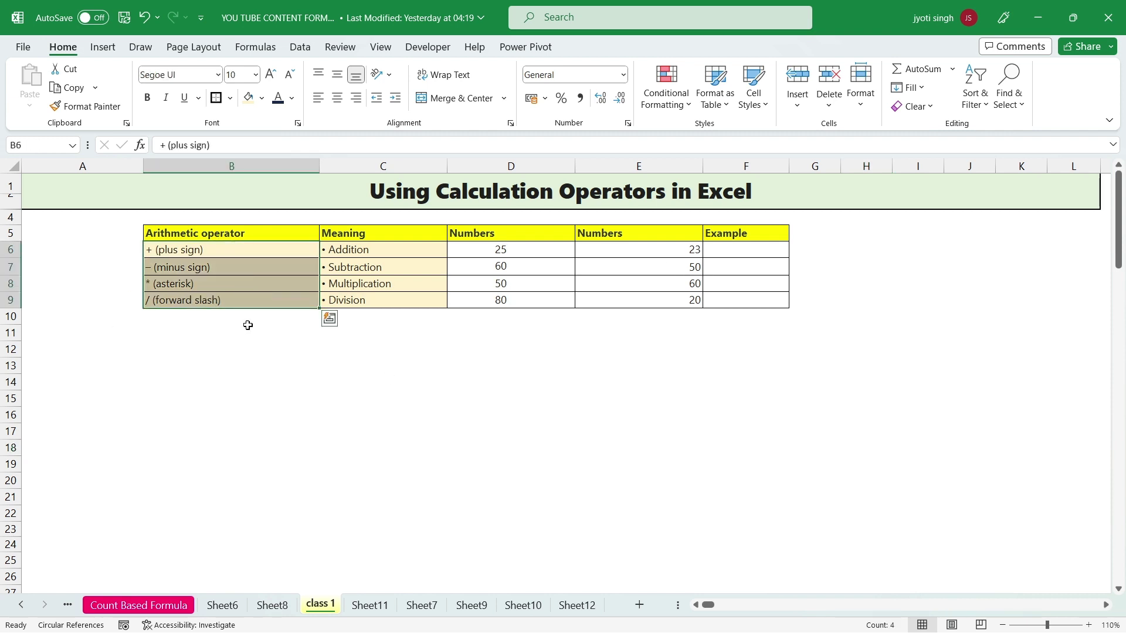
left_click_drag(382, 251, 389, 292)
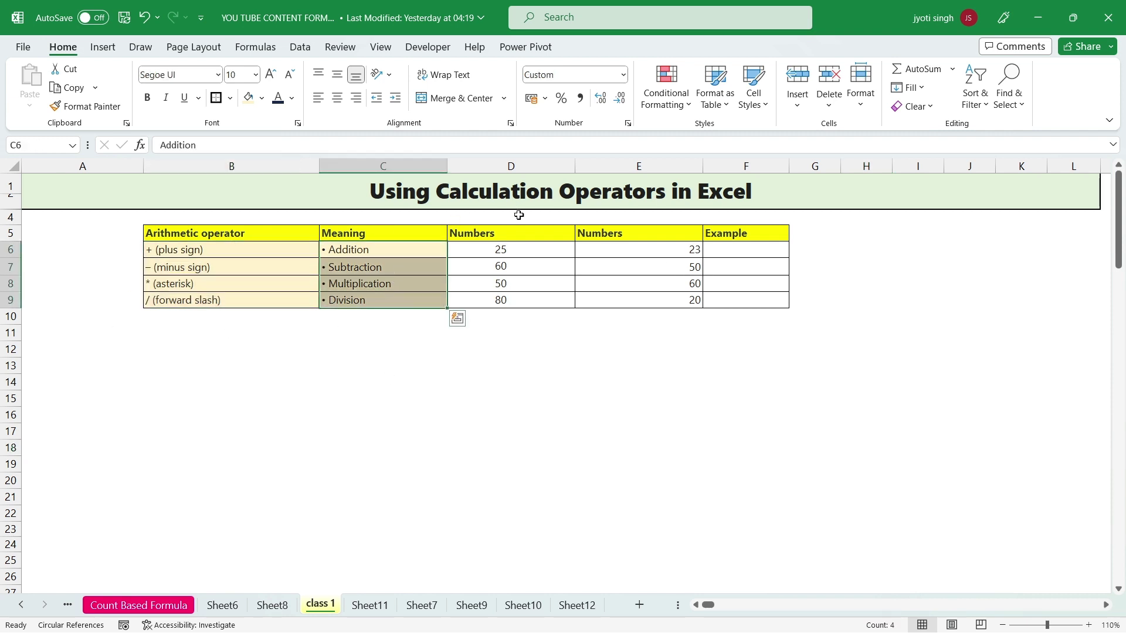
left_click_drag(497, 251, 503, 300)
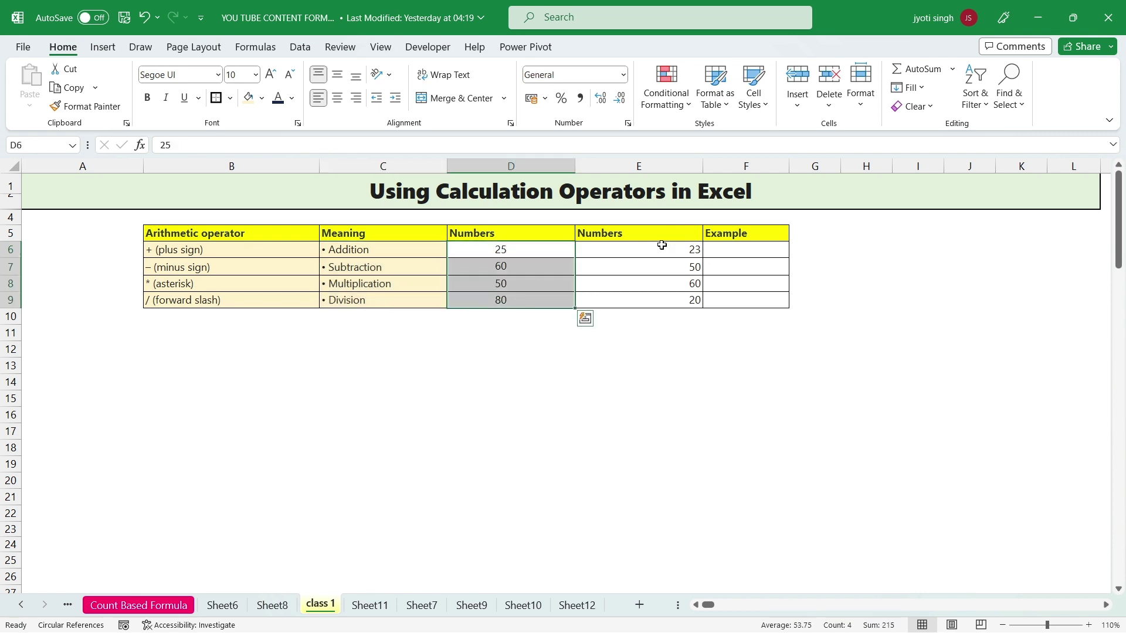
left_click_drag(662, 251, 676, 315)
left_click(730, 257)
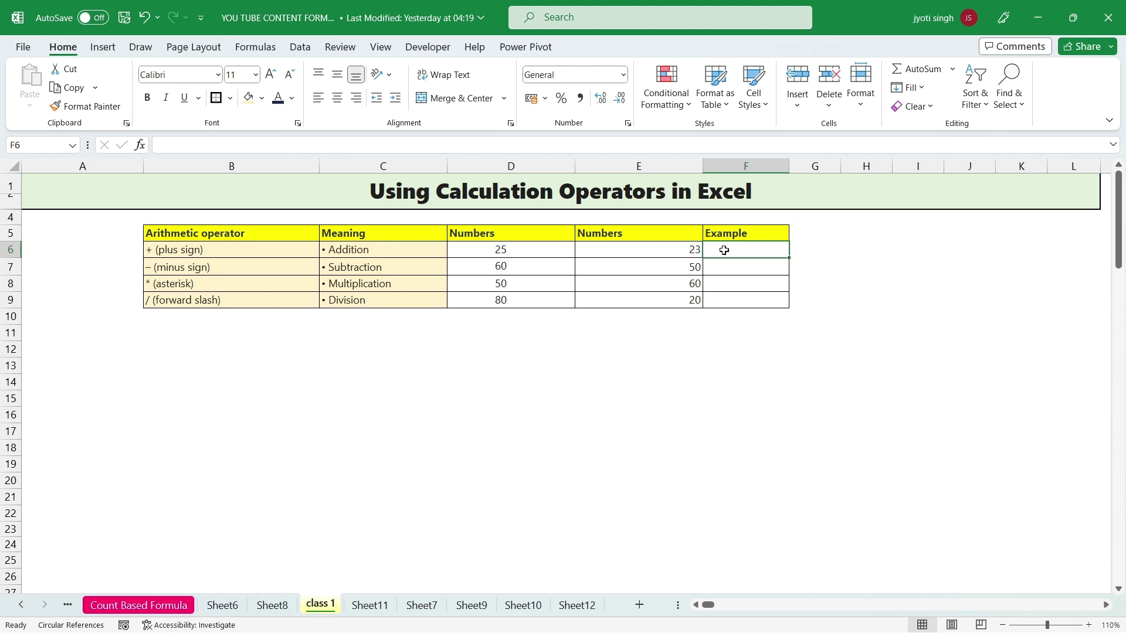
Enter =D6+E6 in cell F6 as the addition example.
type("=")
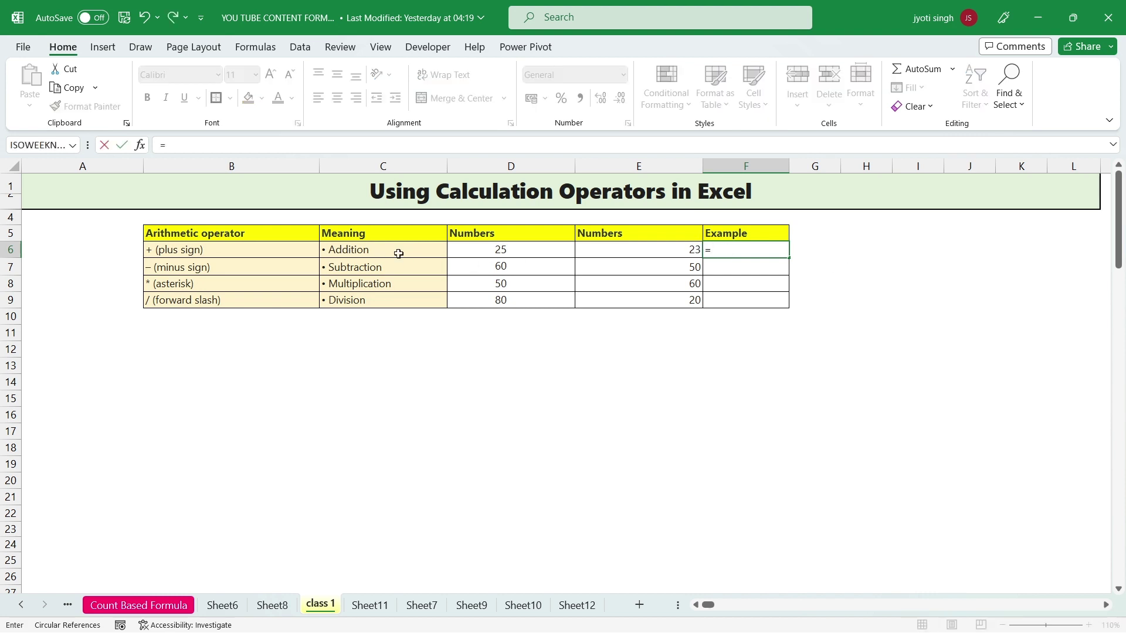
left_click(527, 256)
type("+")
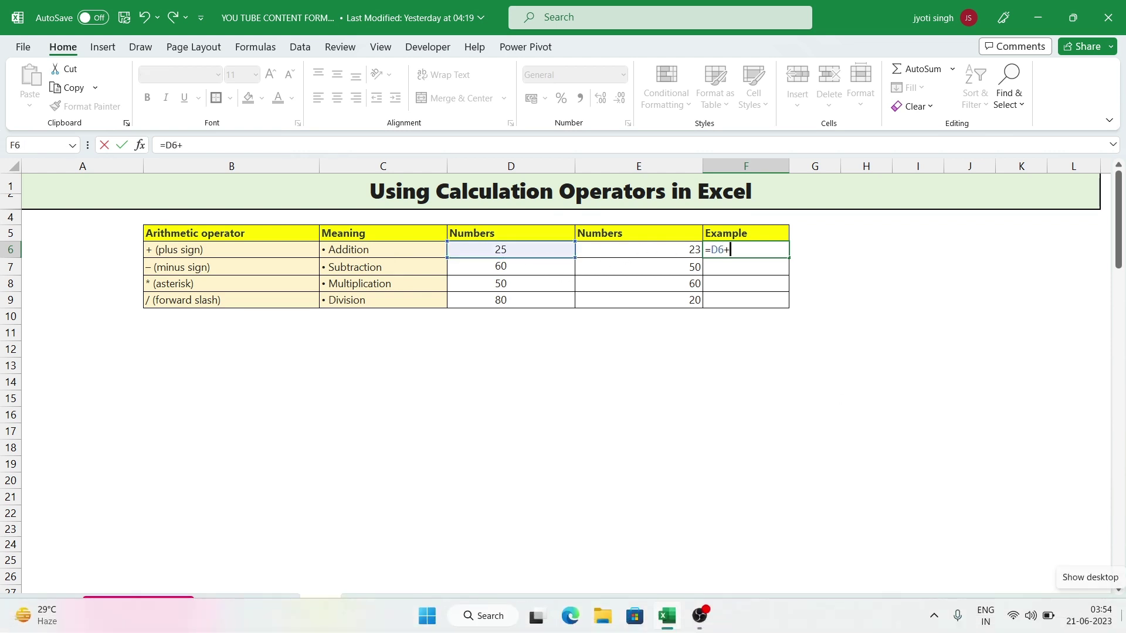
left_click(635, 247)
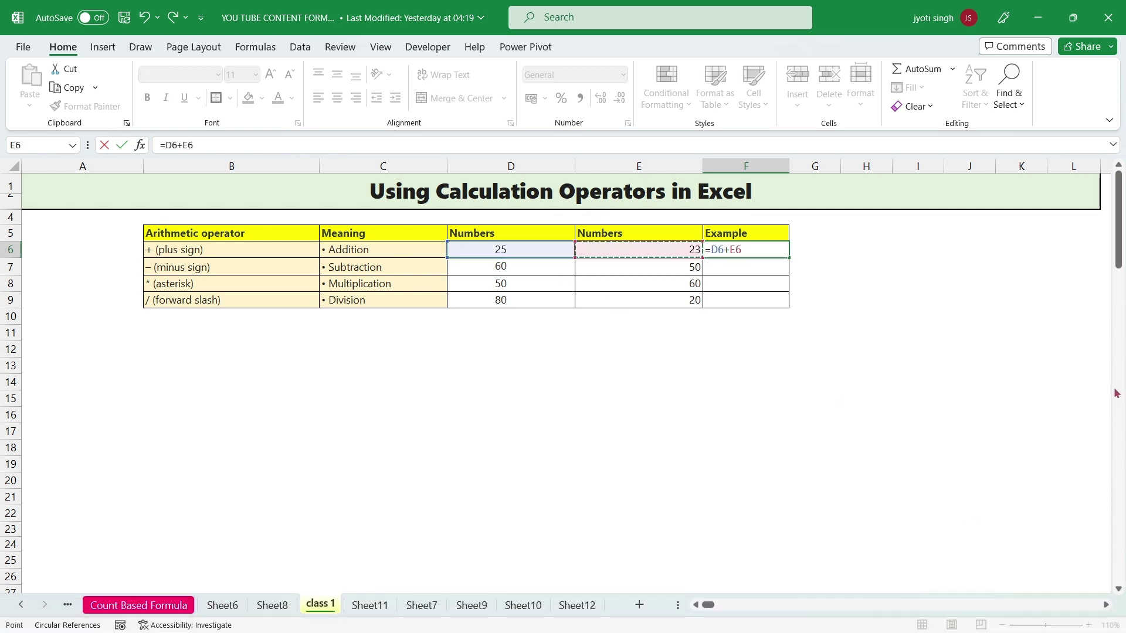
key("Return")
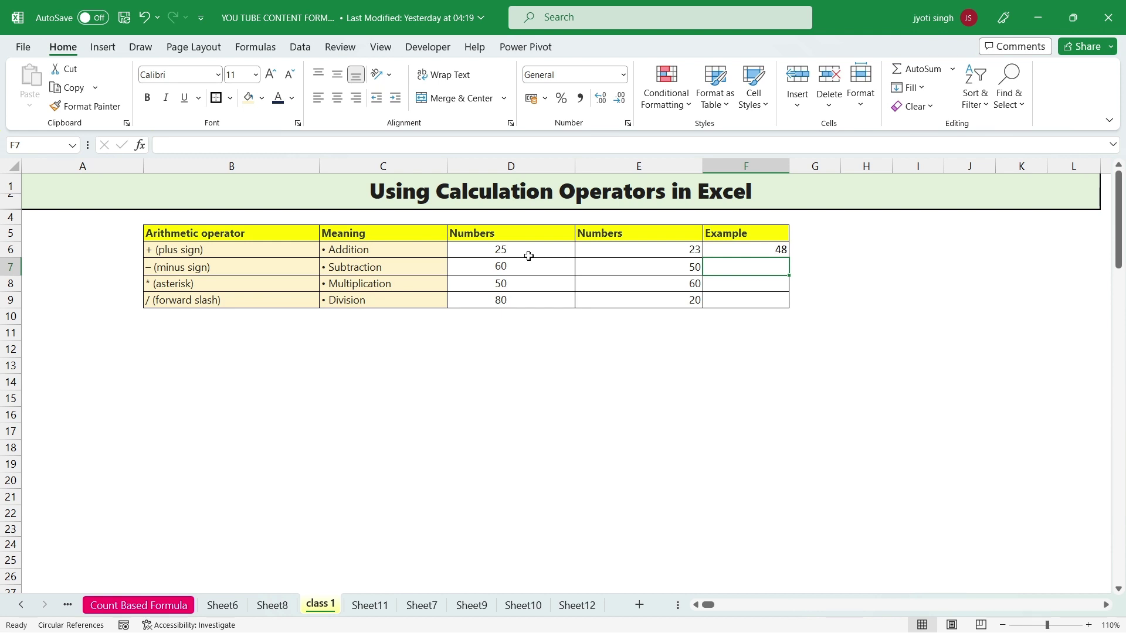
Enter =D7-E7 in cell F7 as the subtraction example.
type("=")
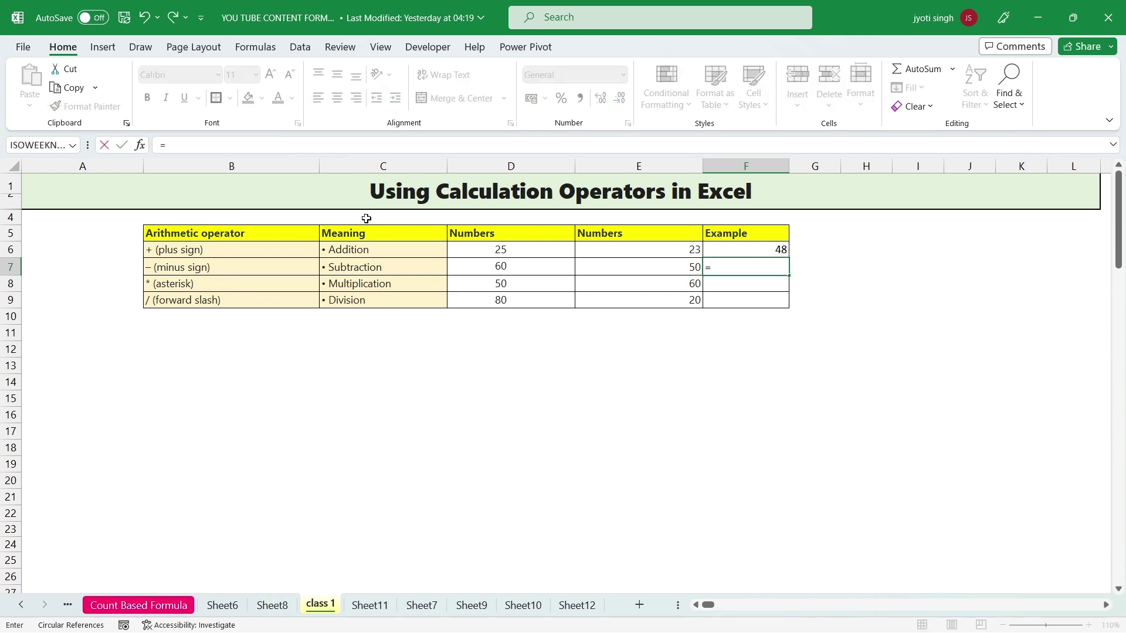
left_click(477, 262)
type("-")
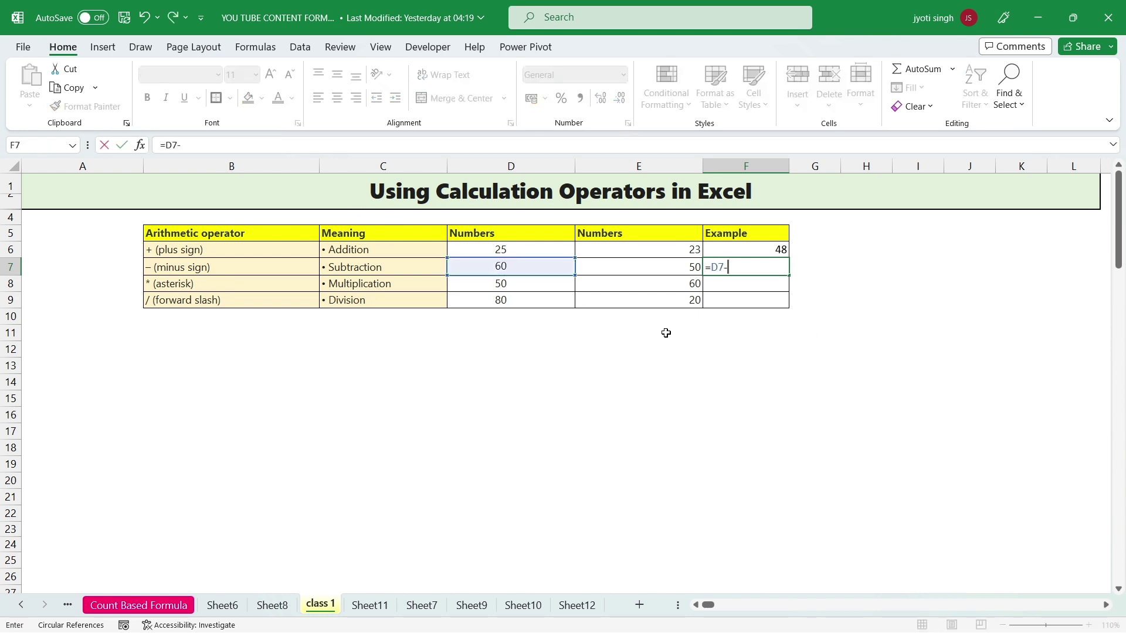
left_click(661, 269)
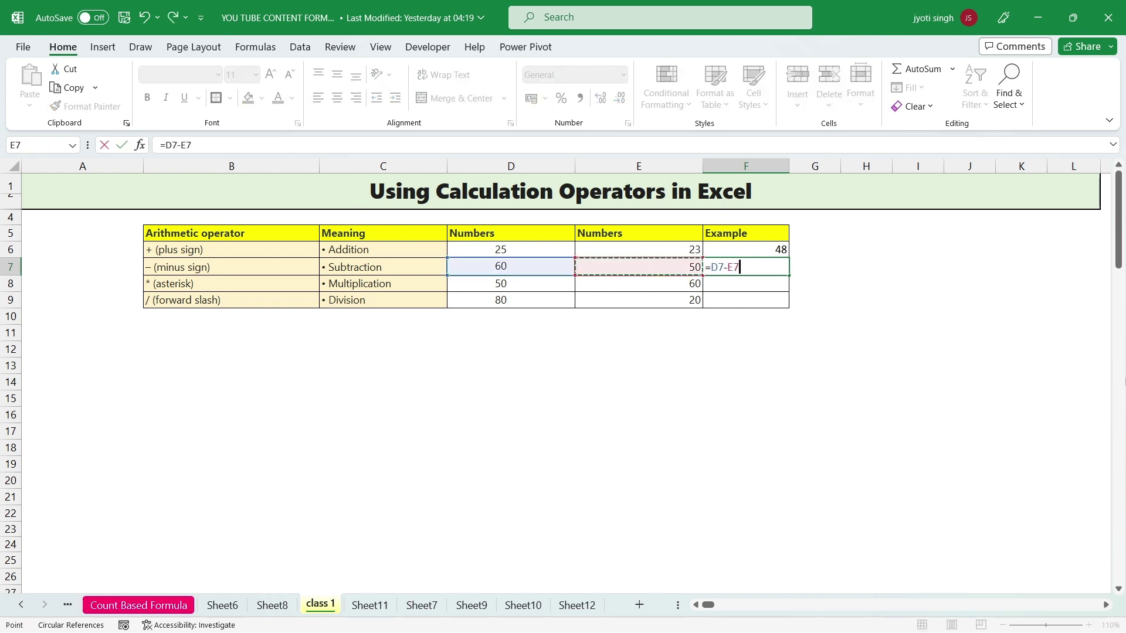
key("Return")
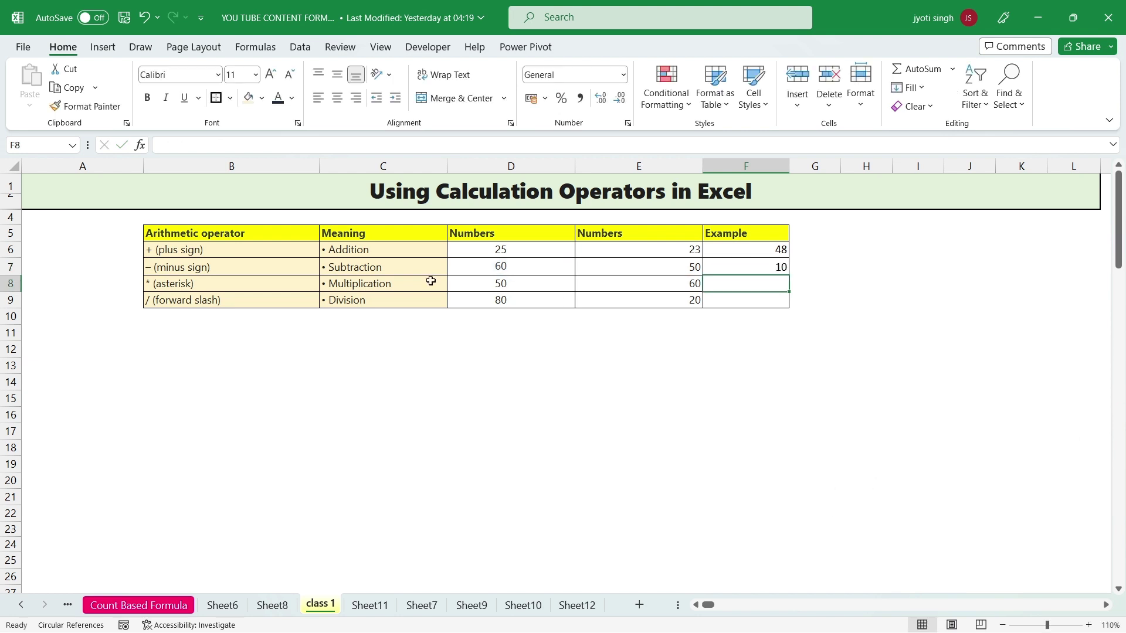
Enter =D8*E8 in cell F8 as the multiplication example.
type("=")
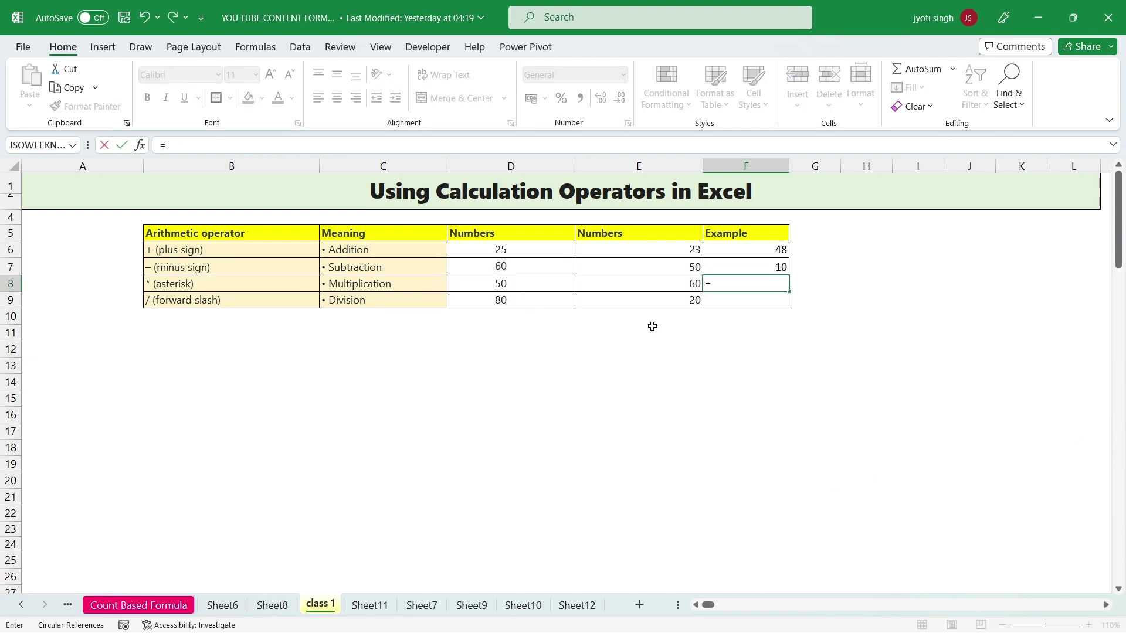
left_click(528, 288)
type("*")
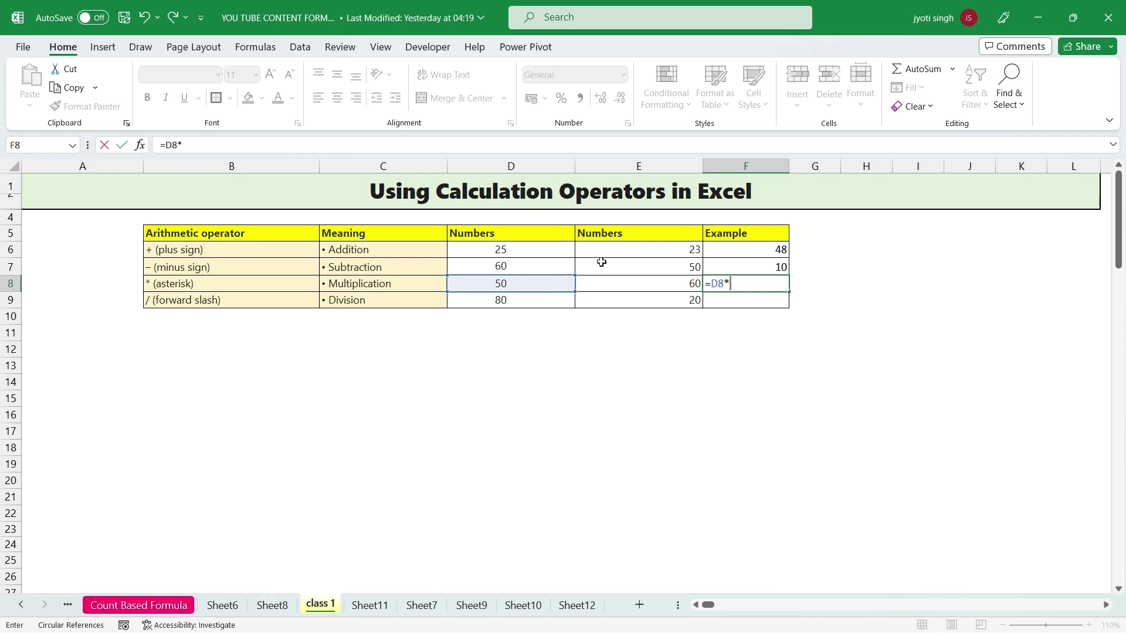
left_click(605, 285)
key("Return")
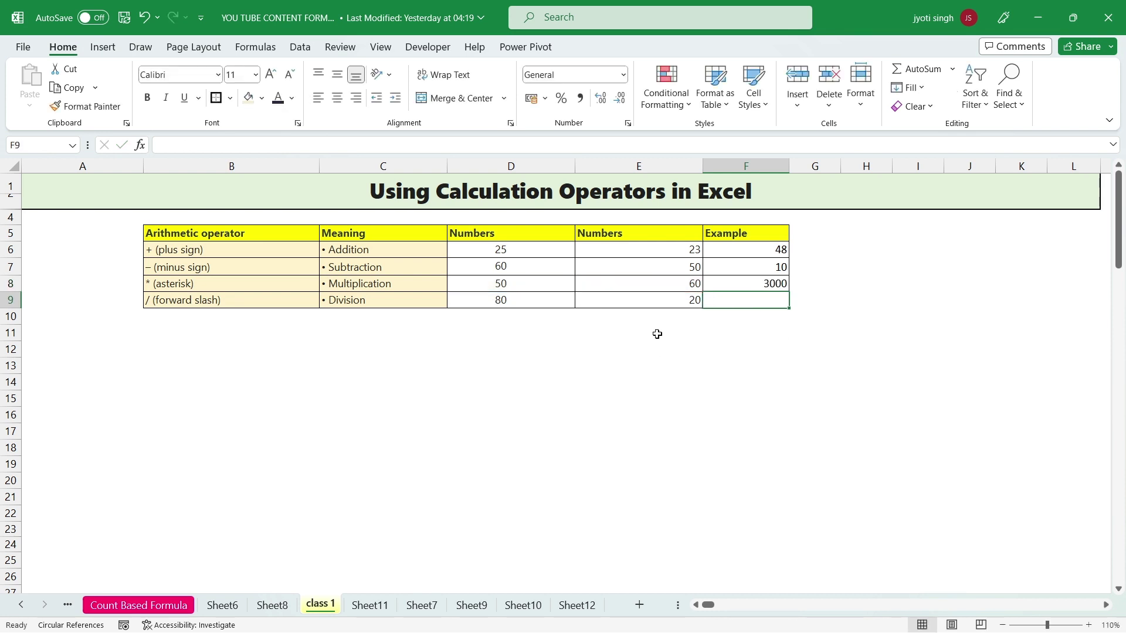
Enter =D9/E9 in cell F9 as the division example.
type("=")
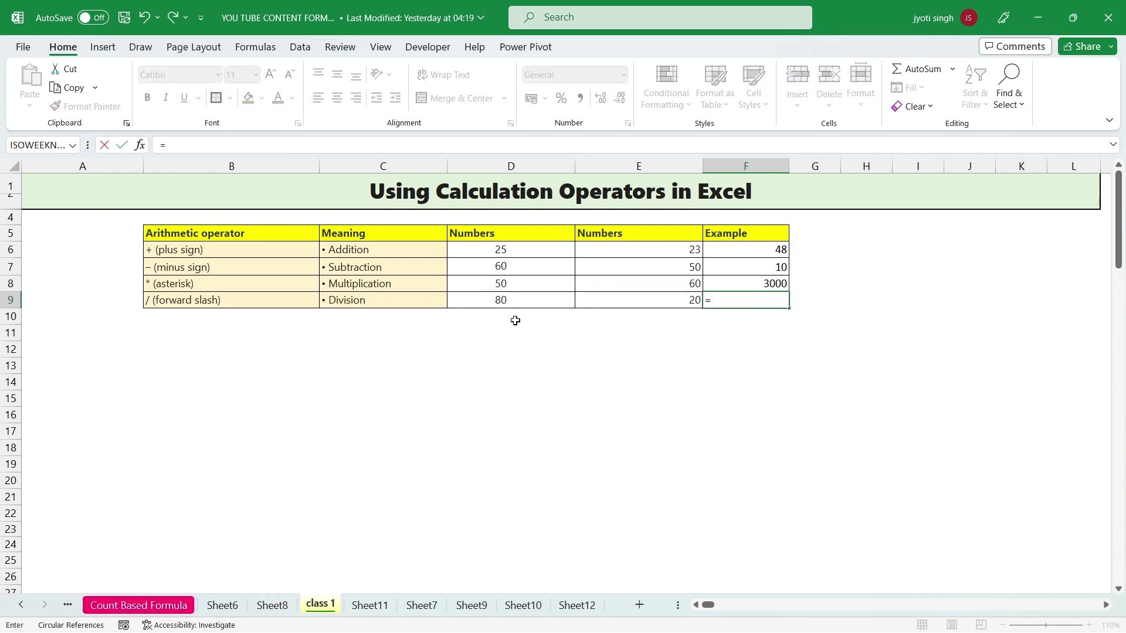
left_click(520, 303)
type("/")
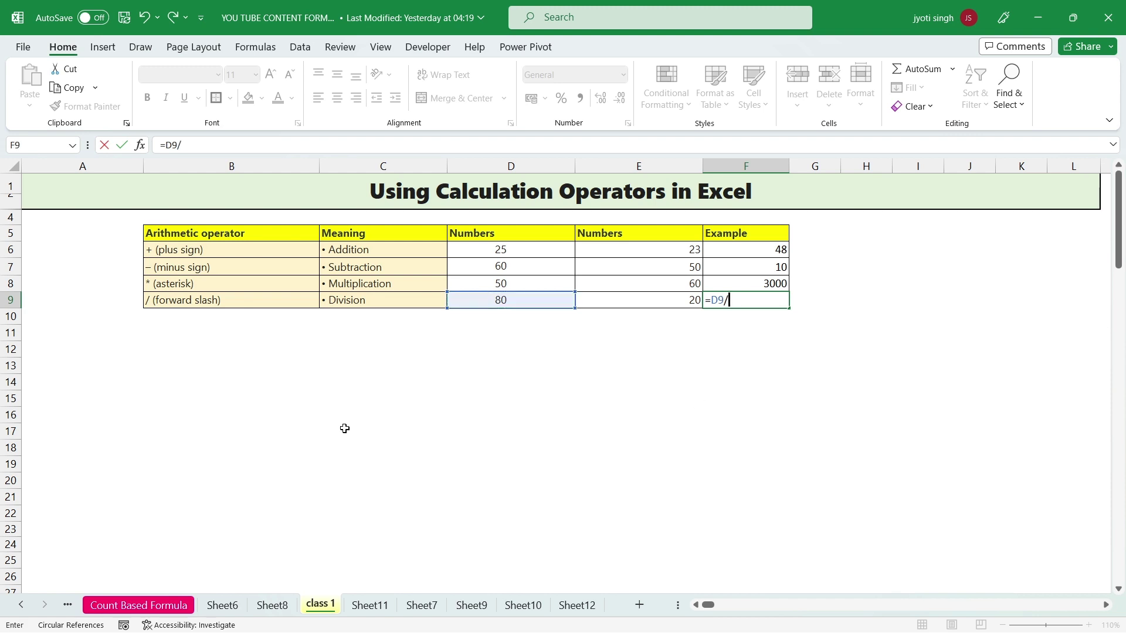
left_click(609, 303)
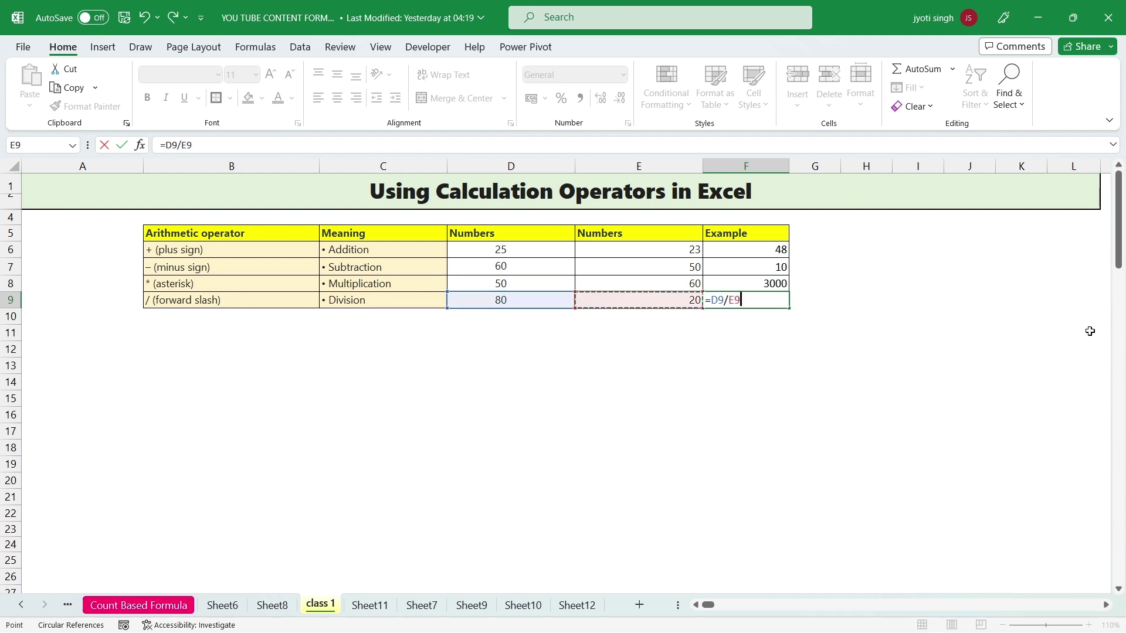
key("Return")
Review the example results in F6:F9 and reopen the addition formula in F6 to inspect its cell references.
left_click_drag(760, 248, 779, 300)
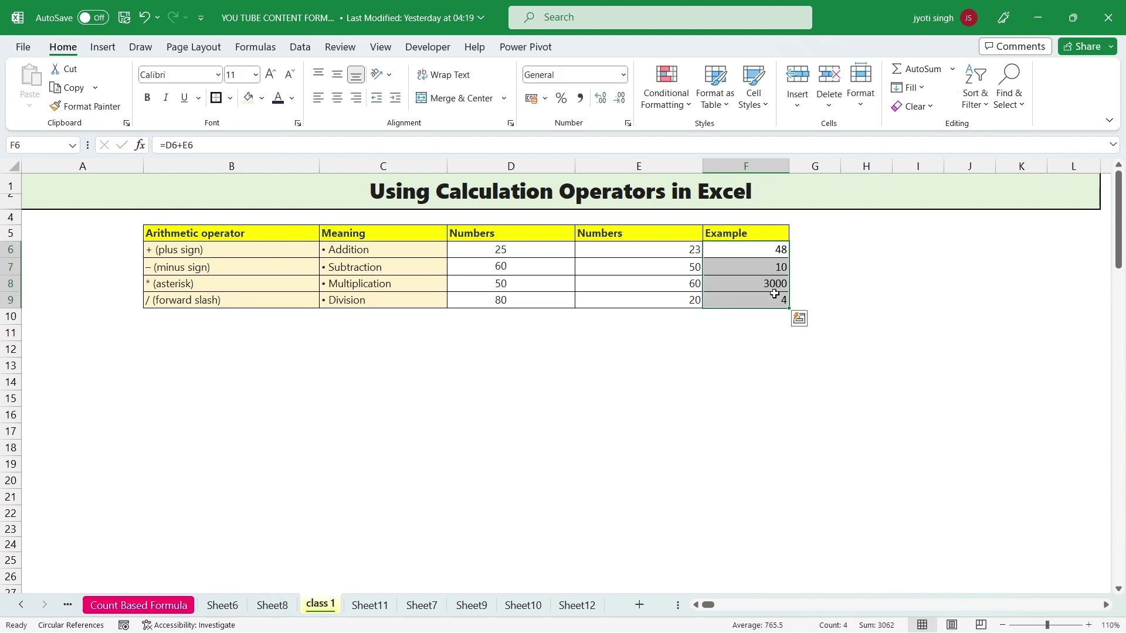
left_click(968, 317)
left_click(734, 252)
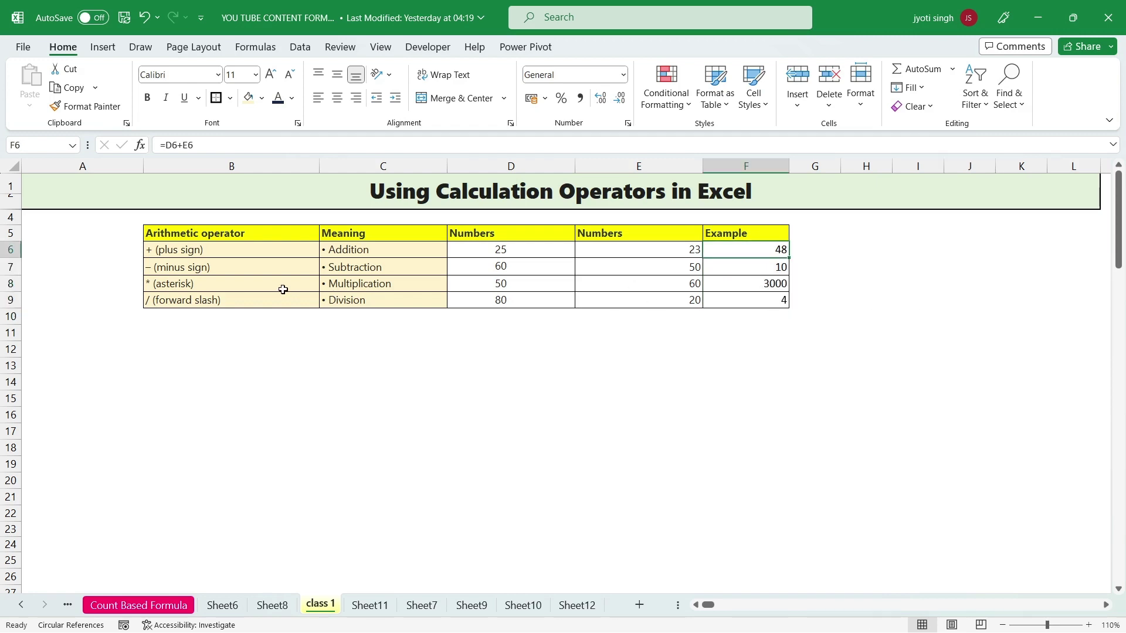
double_click(743, 250)
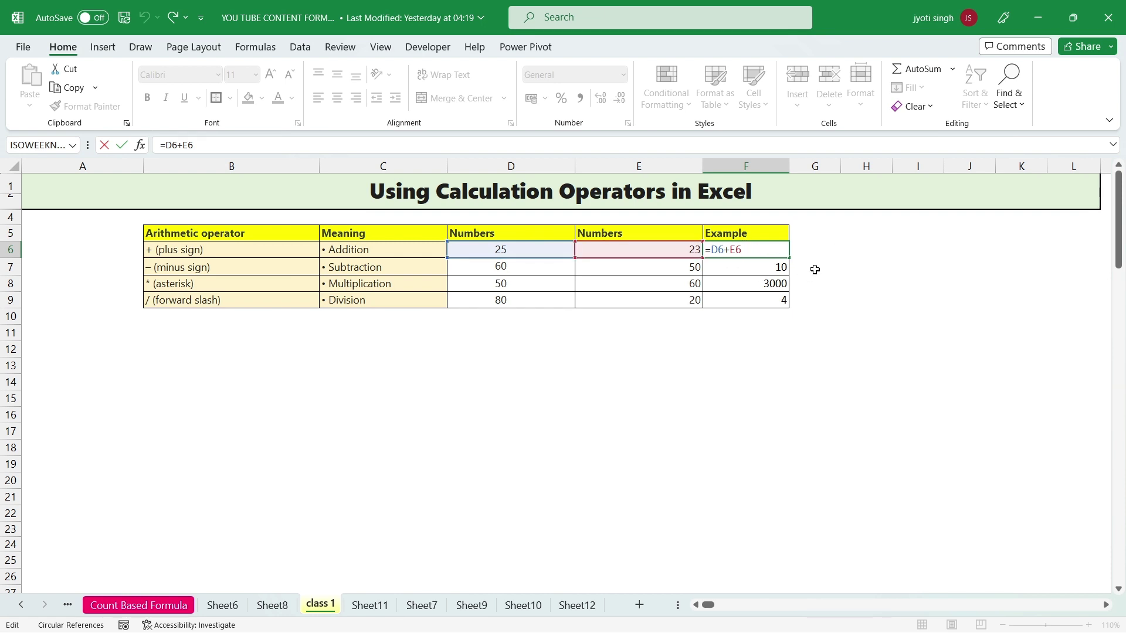
key("Return")
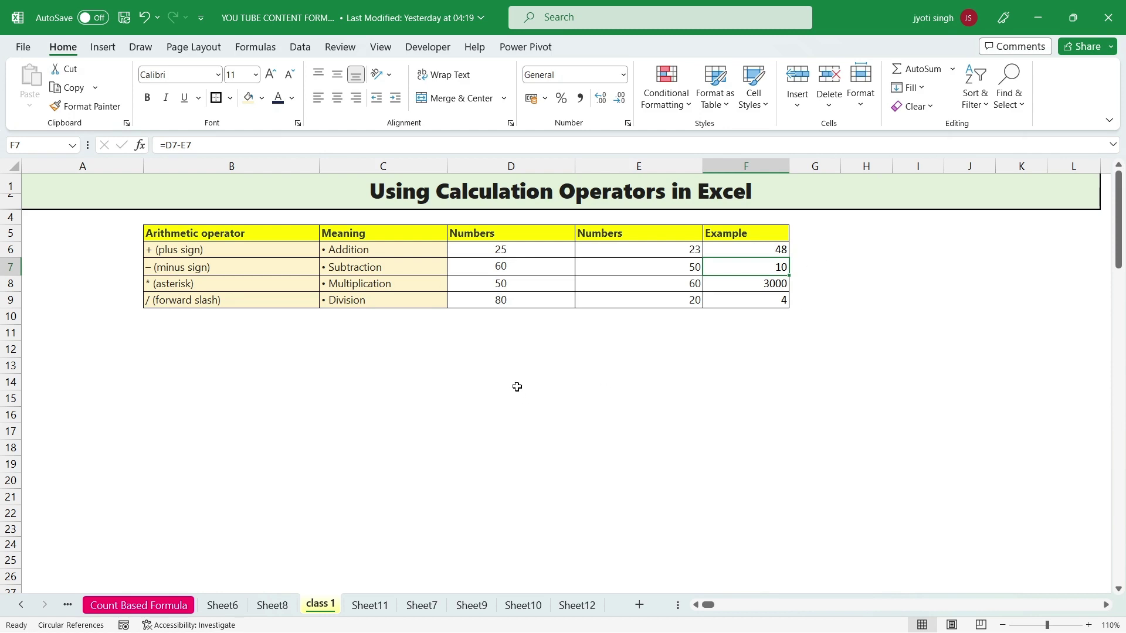
Enter =SUM(D6:D9) in cell D11 to total the first Numbers column, and reselect the cell to review its formula.
left_click(486, 340)
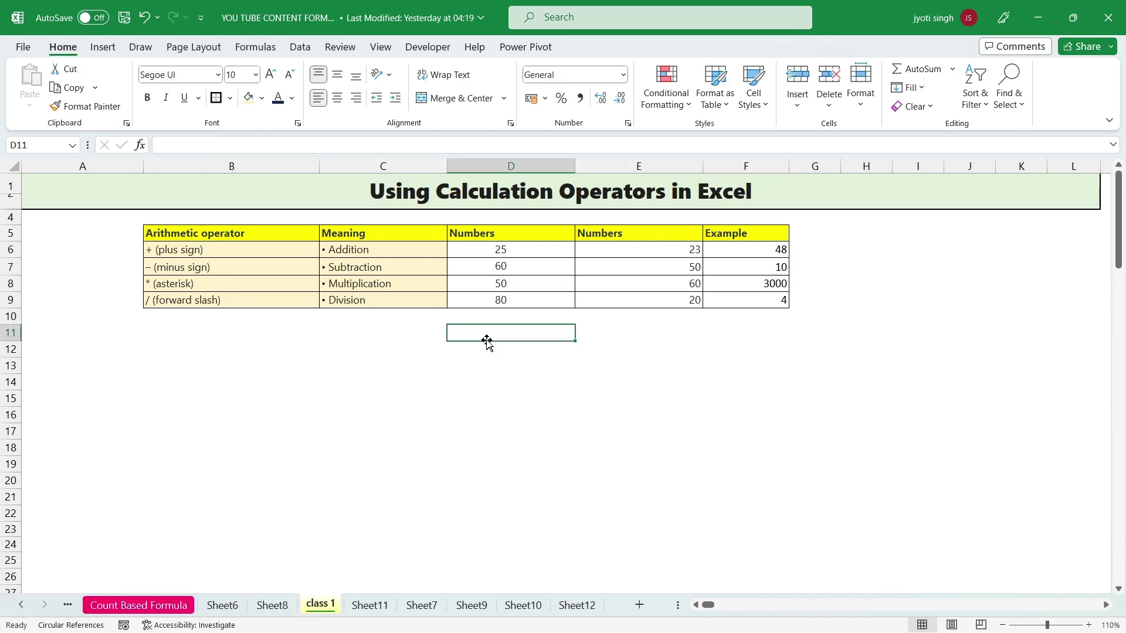
type("=sum")
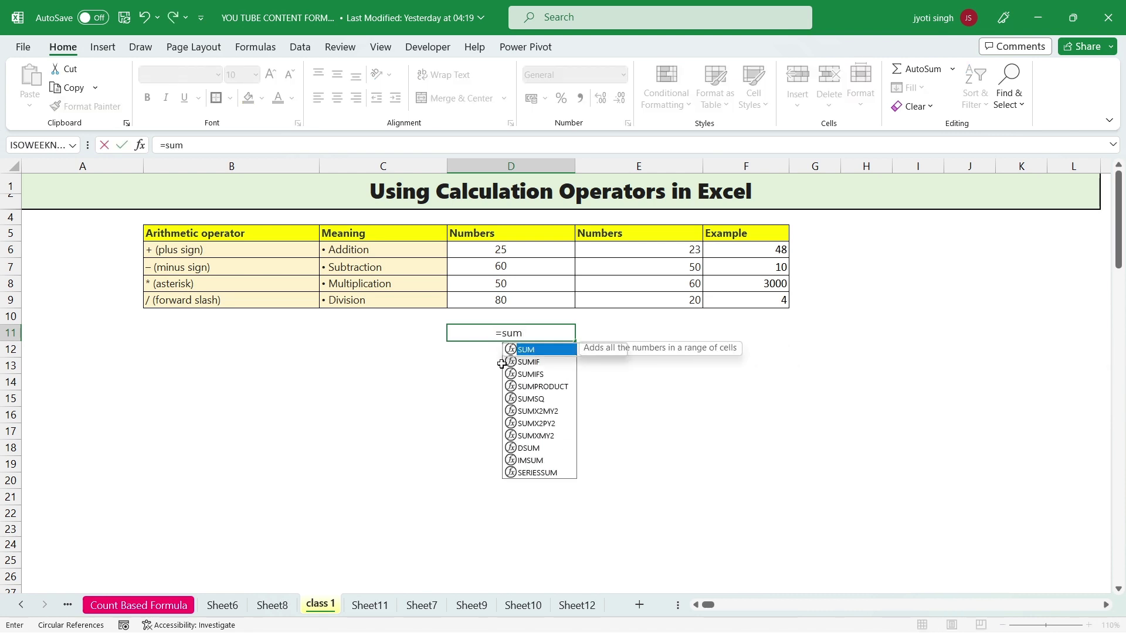
type("(")
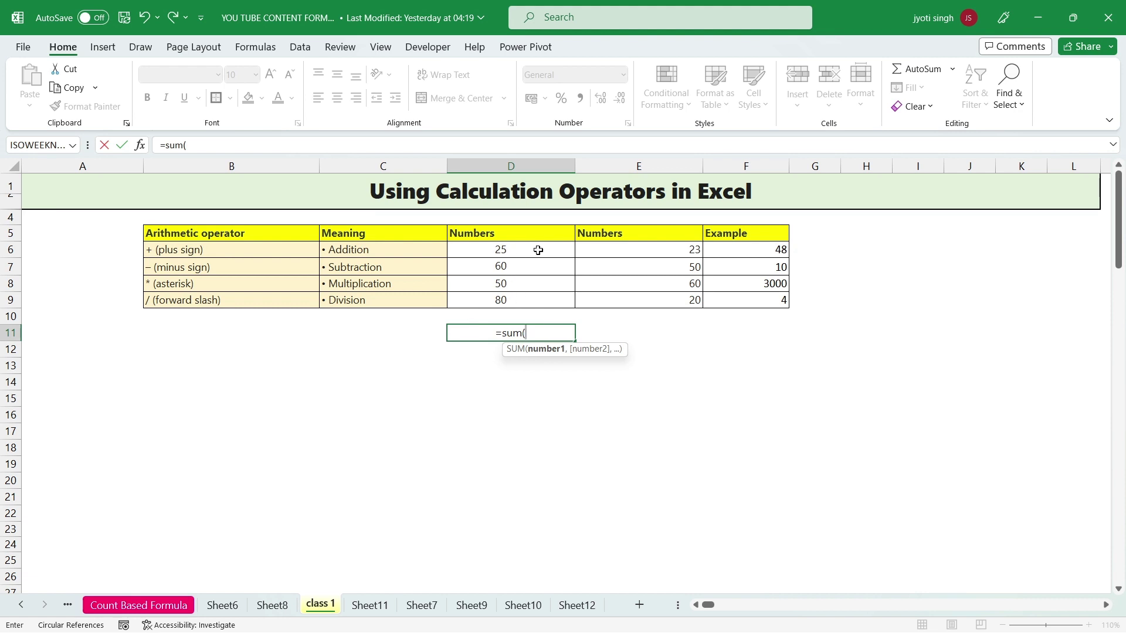
left_click_drag(510, 250, 568, 299)
type(")")
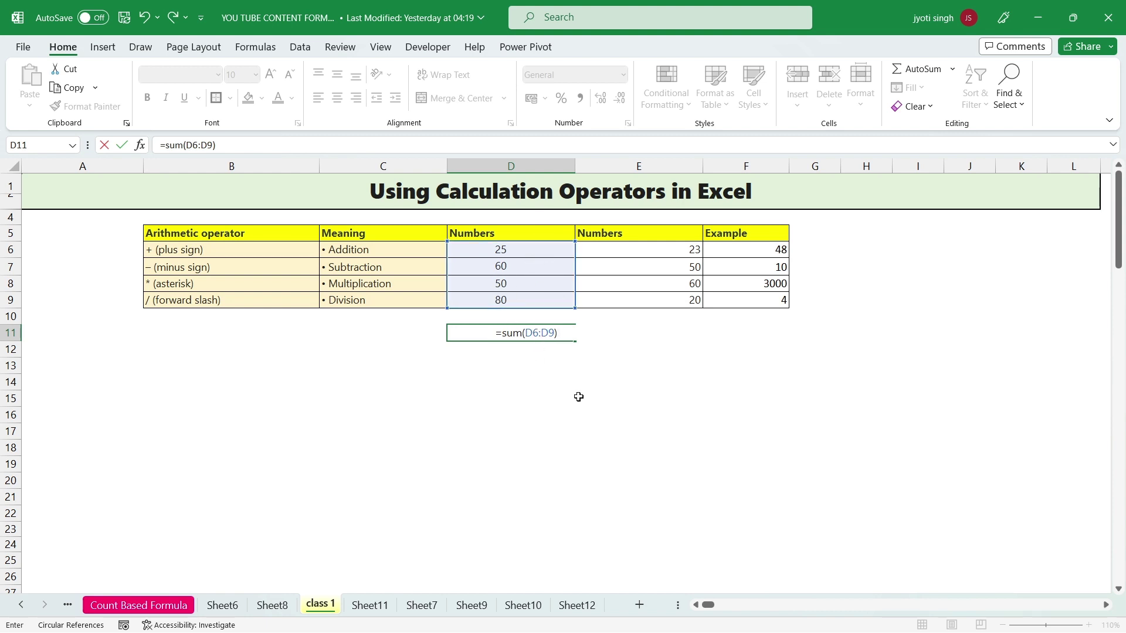
key("Return")
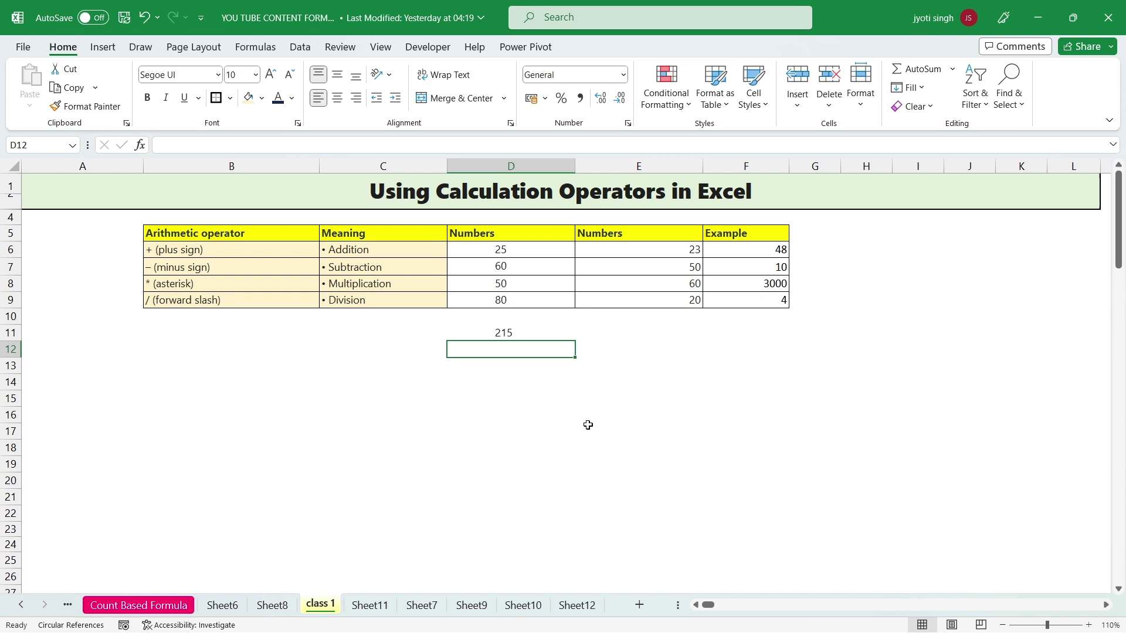
left_click(544, 334)
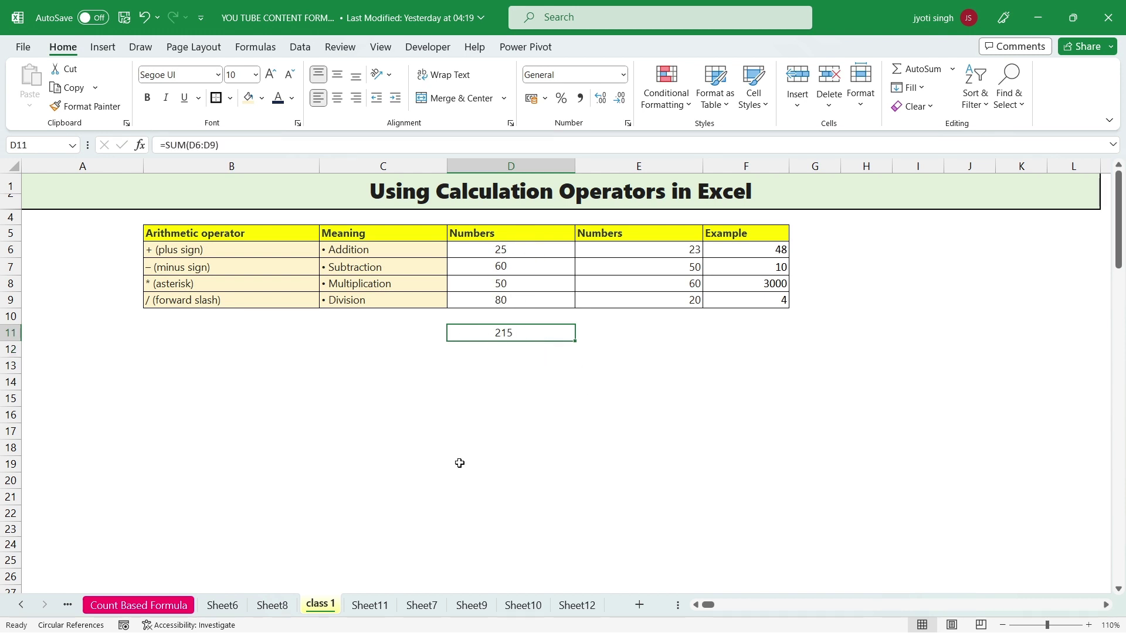
Enter =D6+D7 in cell D15 to add the first two numbers of column D with the plus sign.
left_click(458, 399)
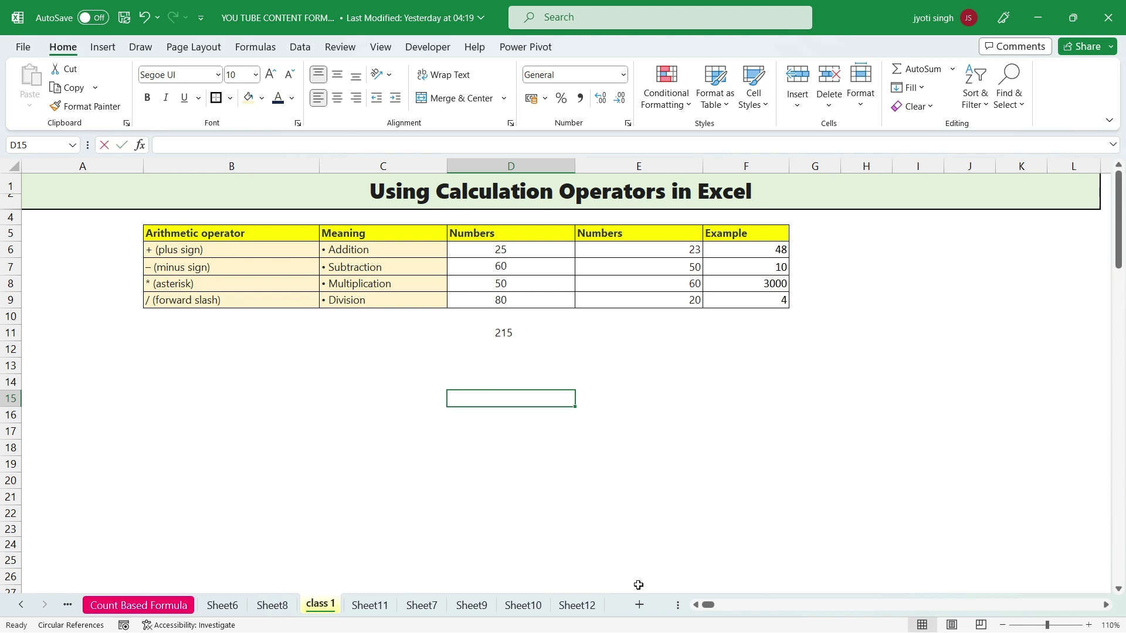
type("=")
left_click(537, 247)
type("+")
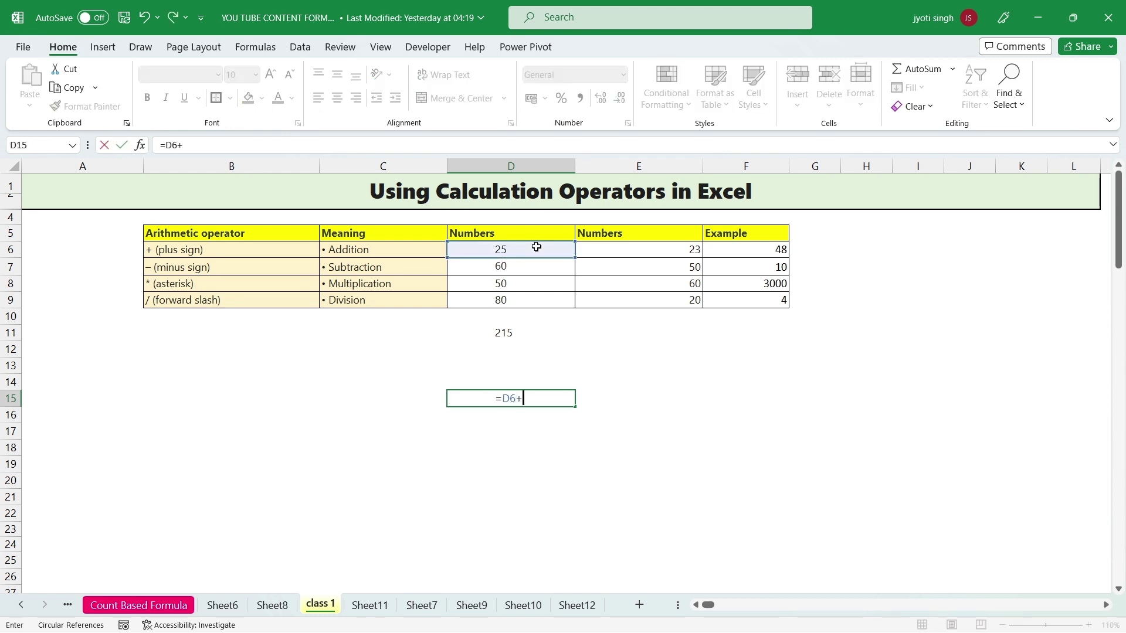
left_click(548, 262)
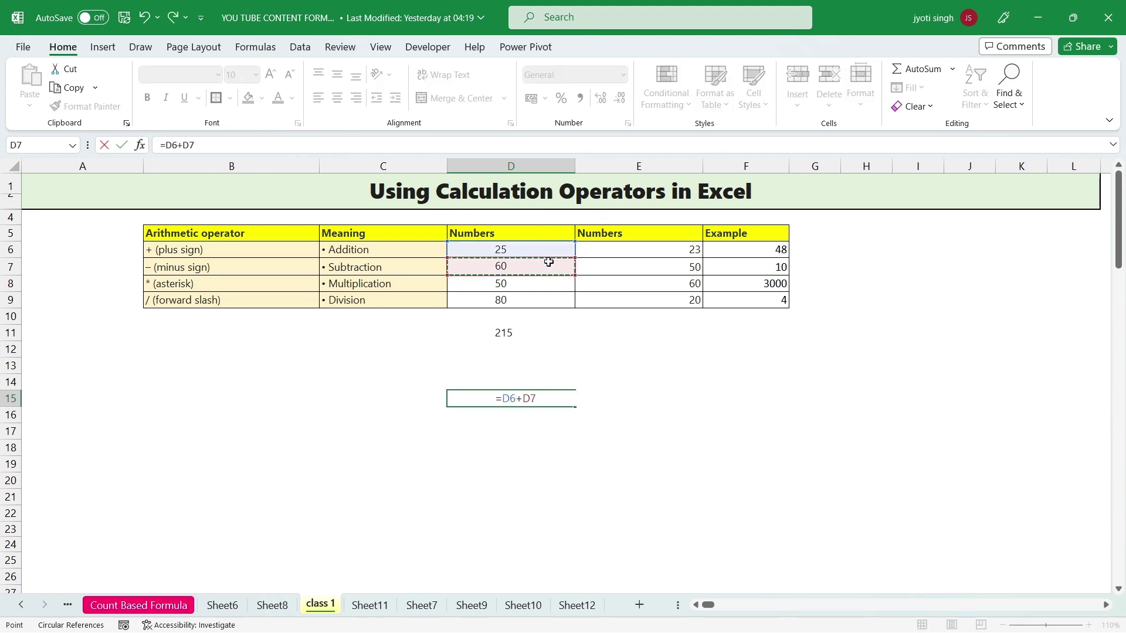
key("Return")
key("Up")
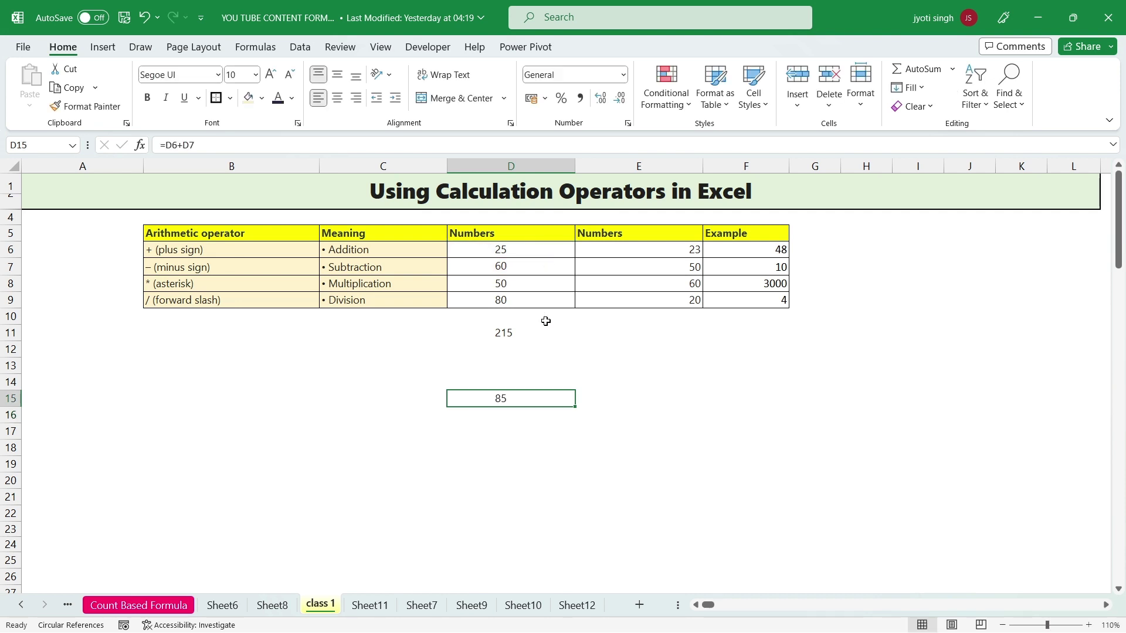
double_click(500, 398)
key("Escape")
Replace the formula in cell D15 with =D6+D7+D8+D9 to add all four numbers of column D individually.
type("=")
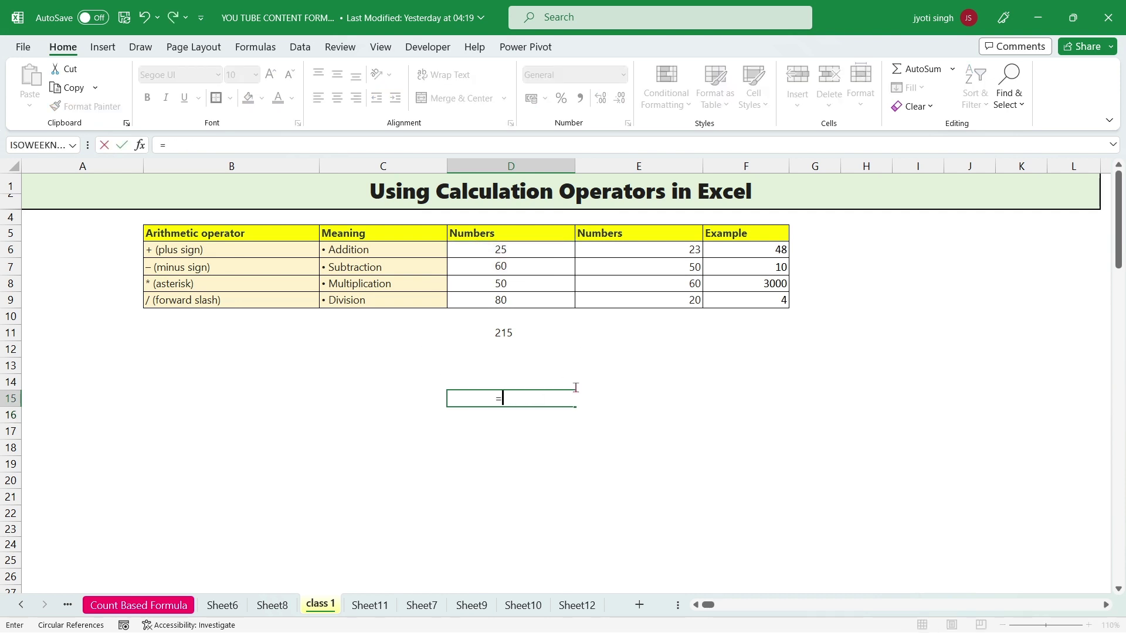
left_click(508, 249)
type("+")
left_click(530, 269)
type("+")
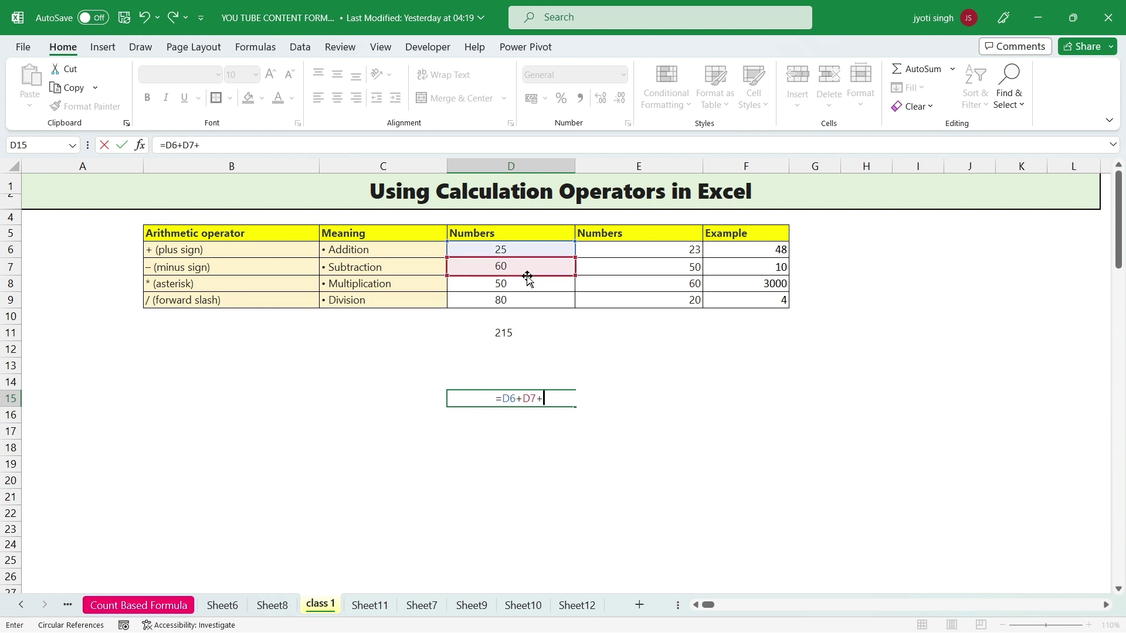
left_click(526, 283)
type("+")
left_click(516, 299)
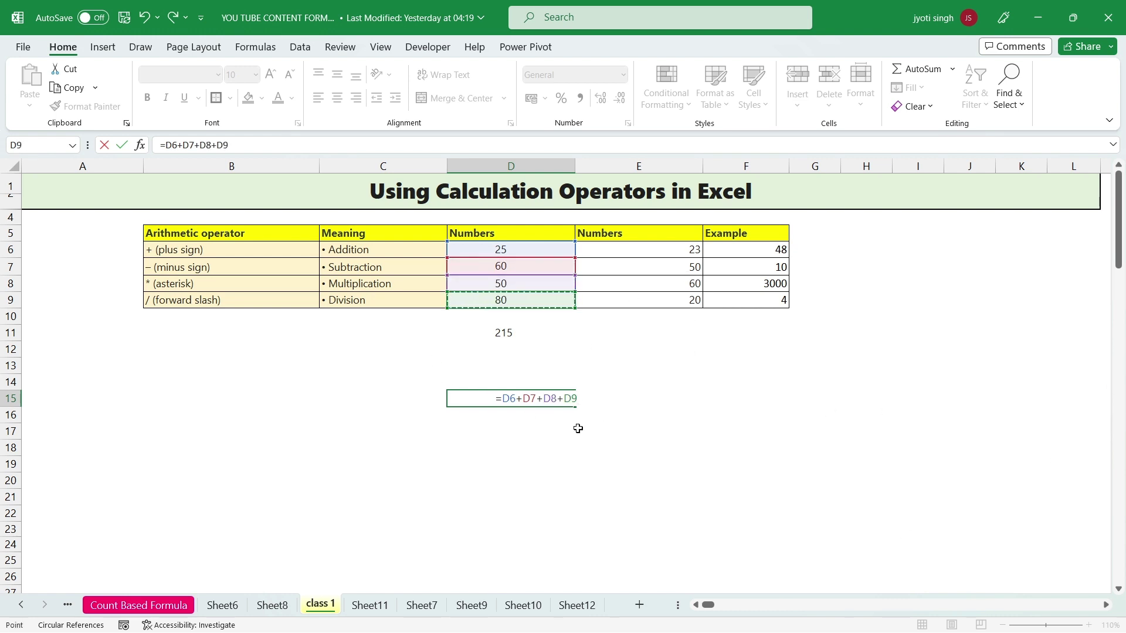
key("Return")
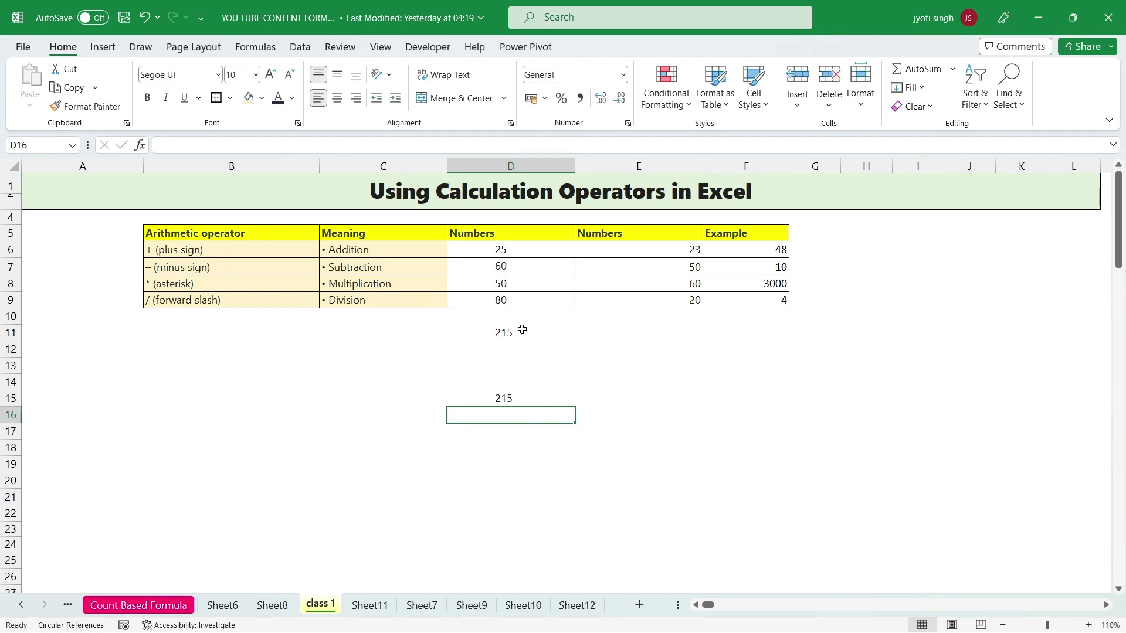
Compare the SUM formula in D11 with the plus-sign formula in D15, reopening D15 to inspect its references.
left_click(503, 335)
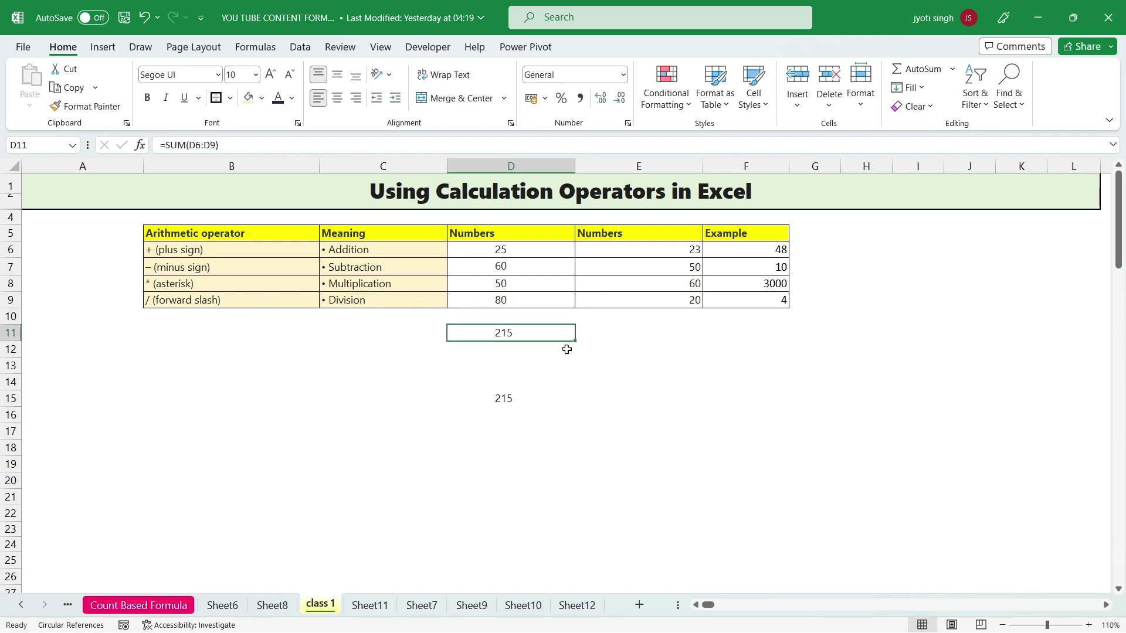
left_click(529, 404)
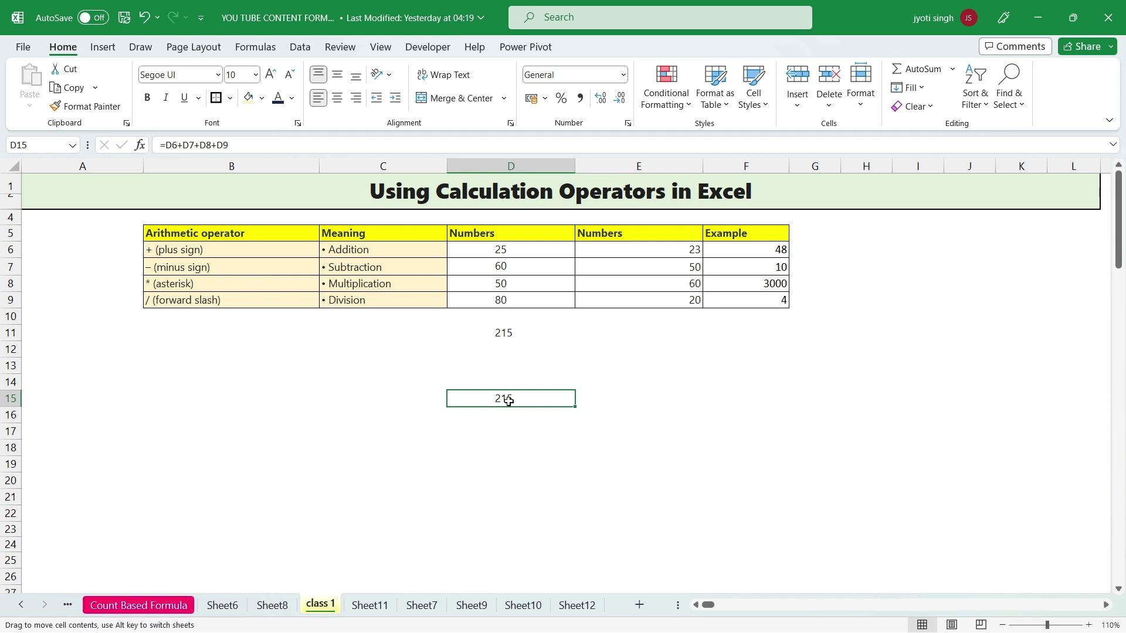
double_click(529, 396)
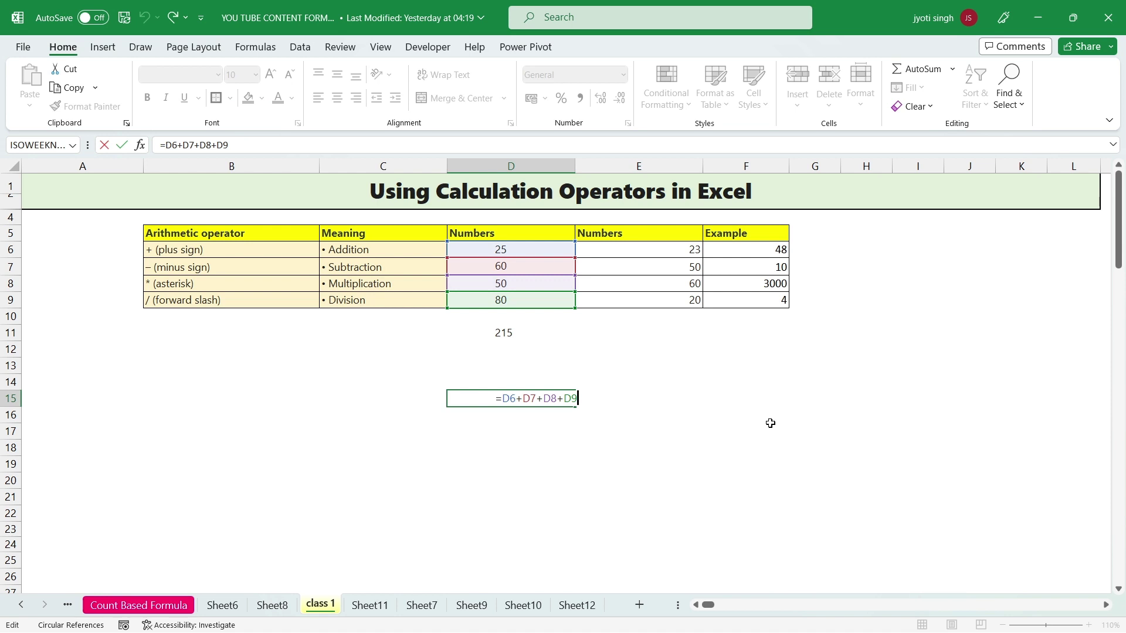
Extend the plus-sign formula in cell D15 to =D6+D7+D8+D9+F9 and compare it with the SUM formula in D11.
type("+")
left_click(759, 300)
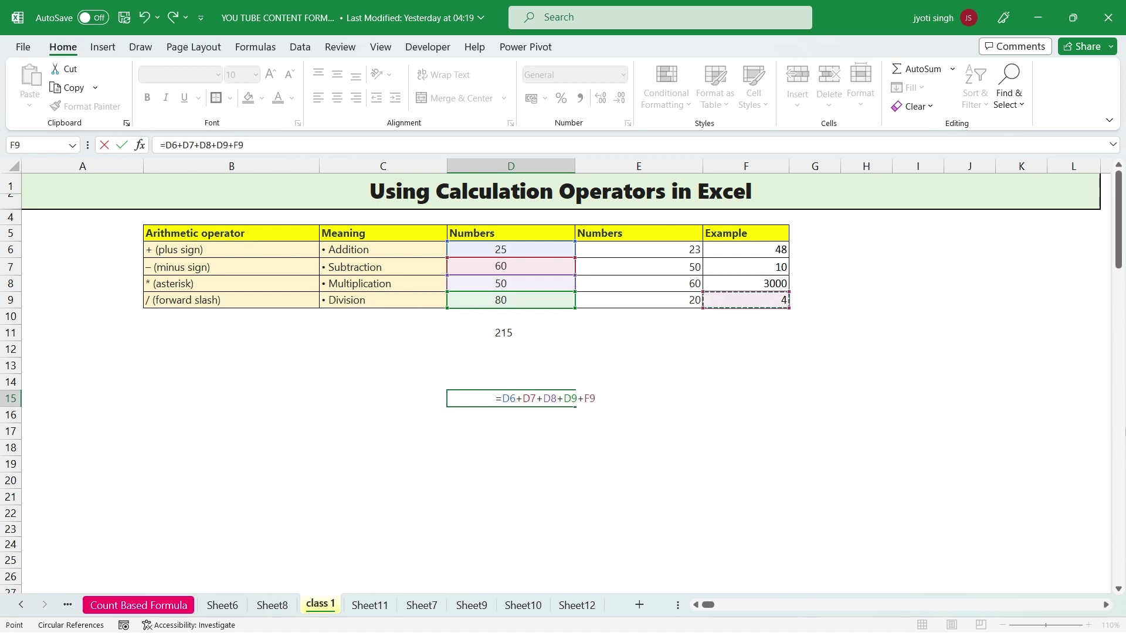
key("Return")
left_click(862, 442)
left_click(615, 366)
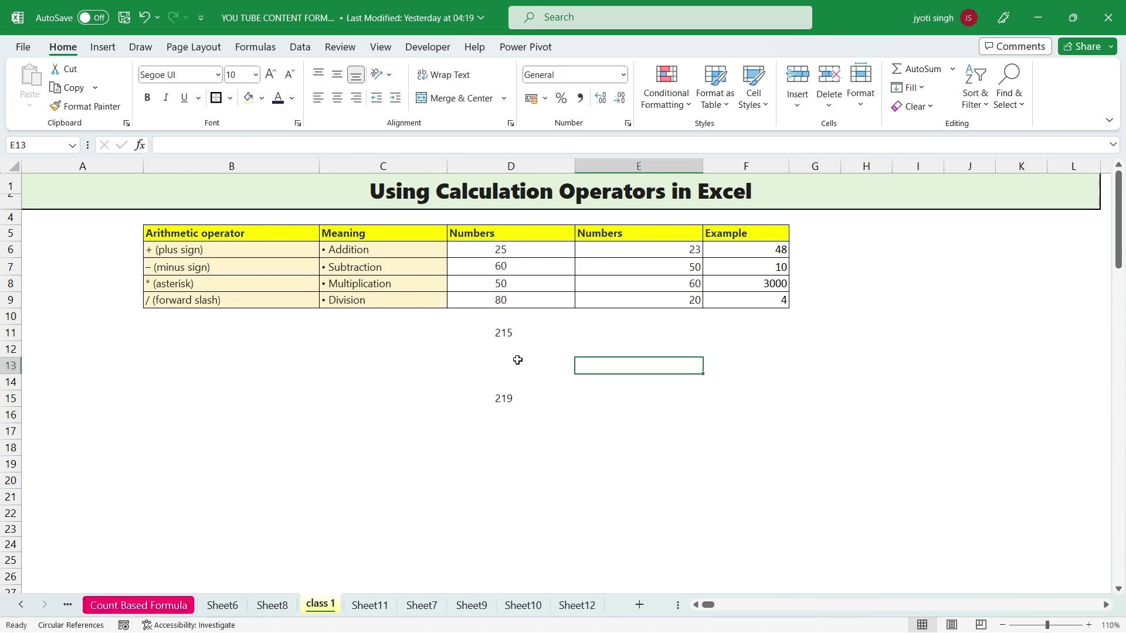
left_click(494, 331)
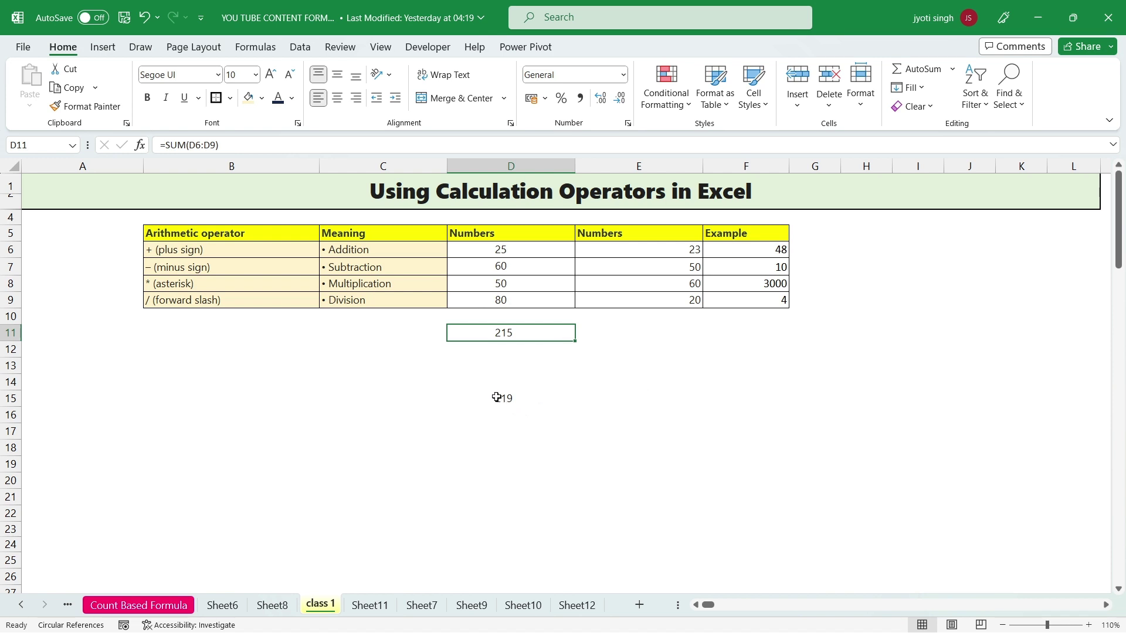
left_click(497, 397)
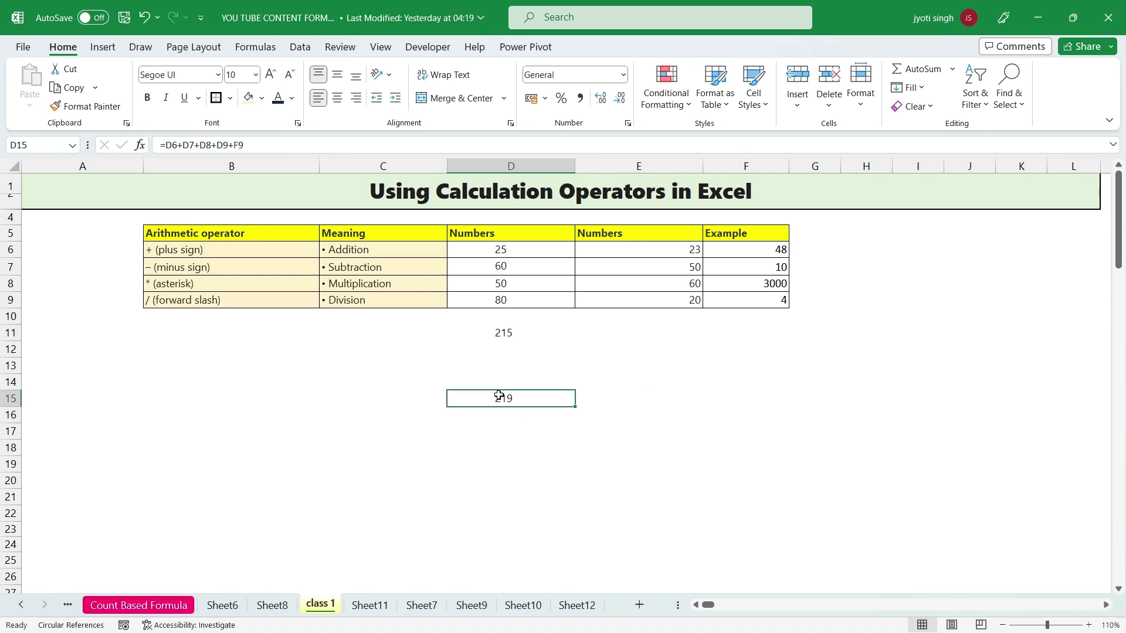
Enter =PRODUCT(D11,D15) in cell E13 to multiply the two totals, and review the source cells and the formula cell.
left_click(609, 365)
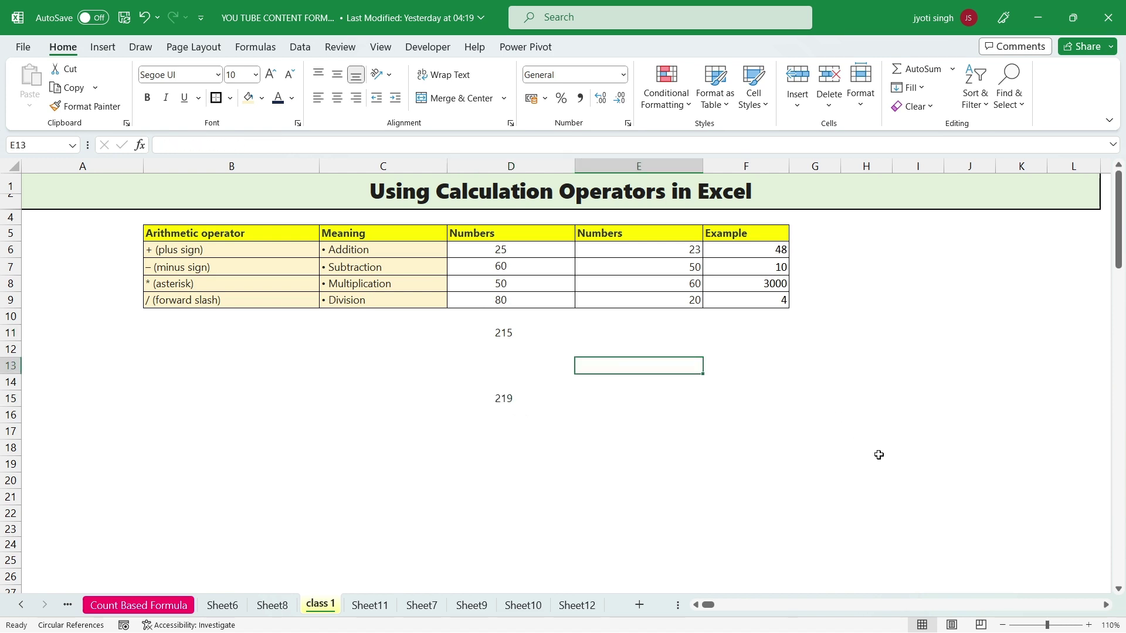
type("=t")
key("BackSpace")
type("p")
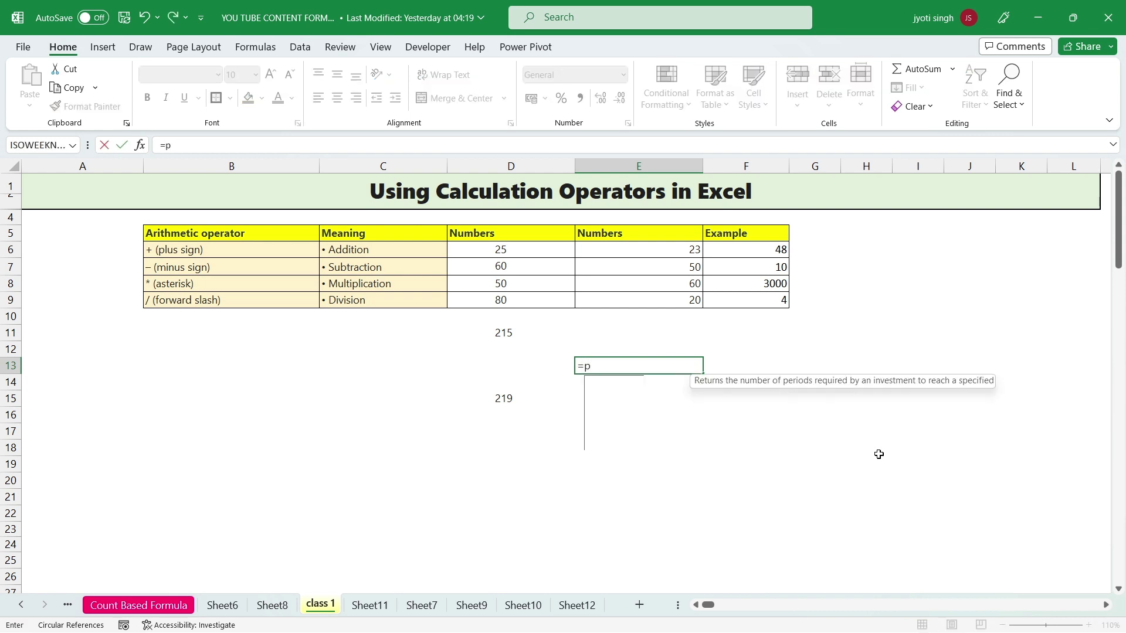
type("roducty")
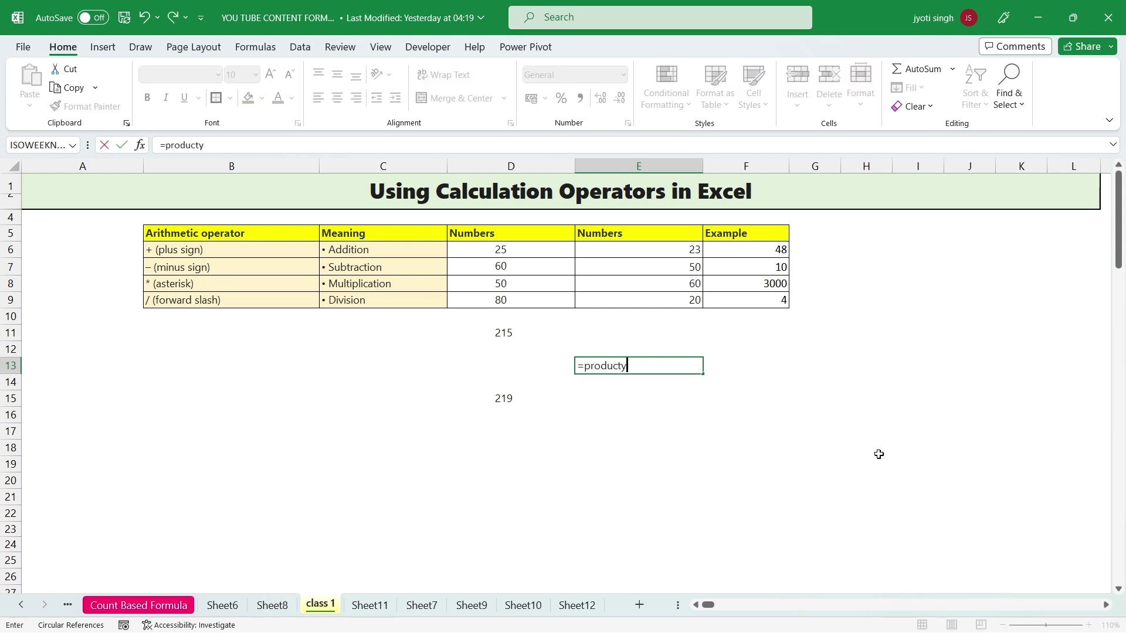
key("BackSpace")
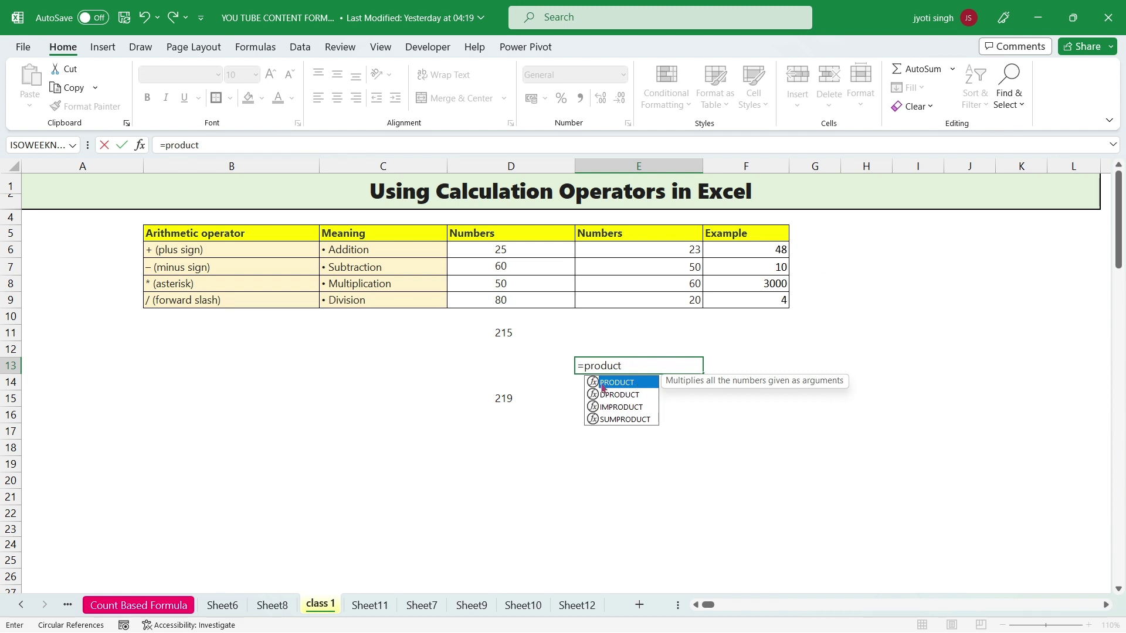
key("Tab")
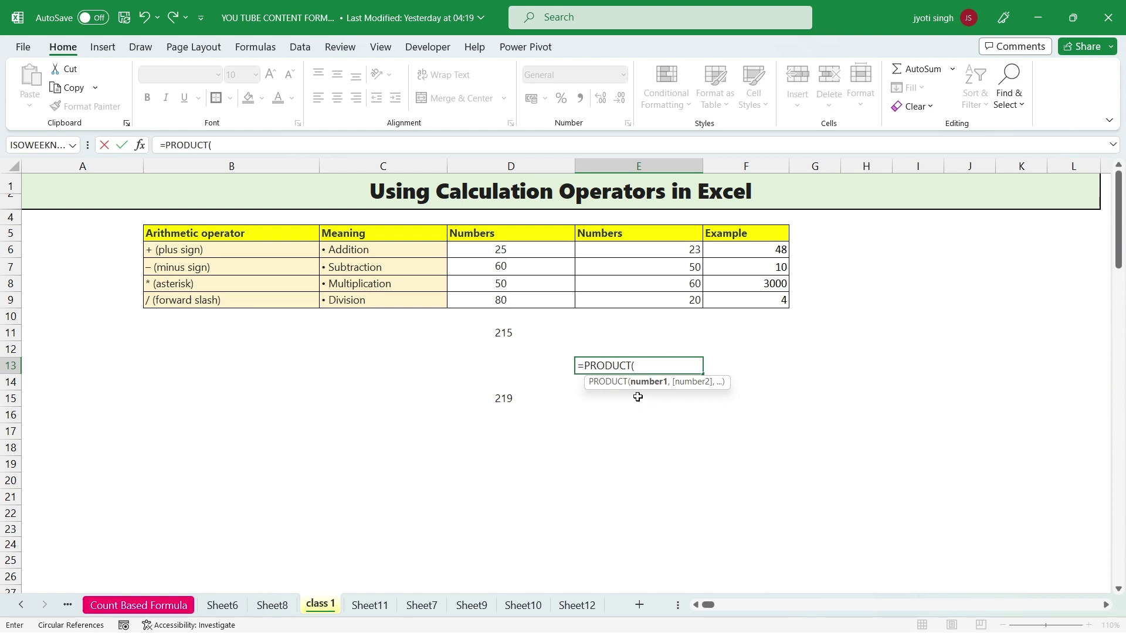
left_click(500, 336)
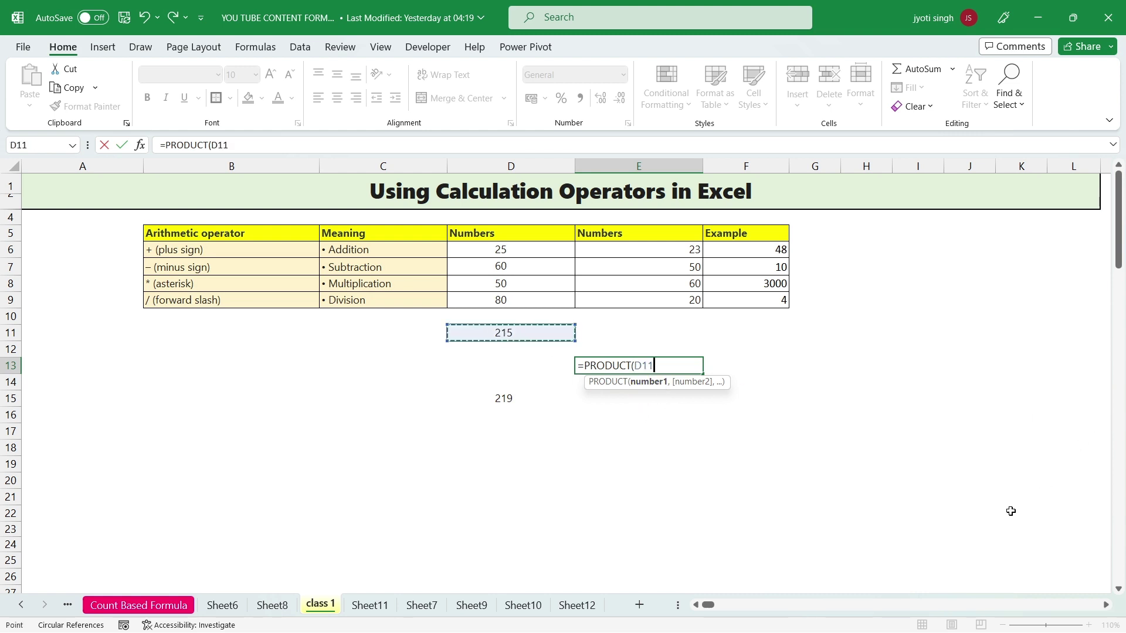
type(",")
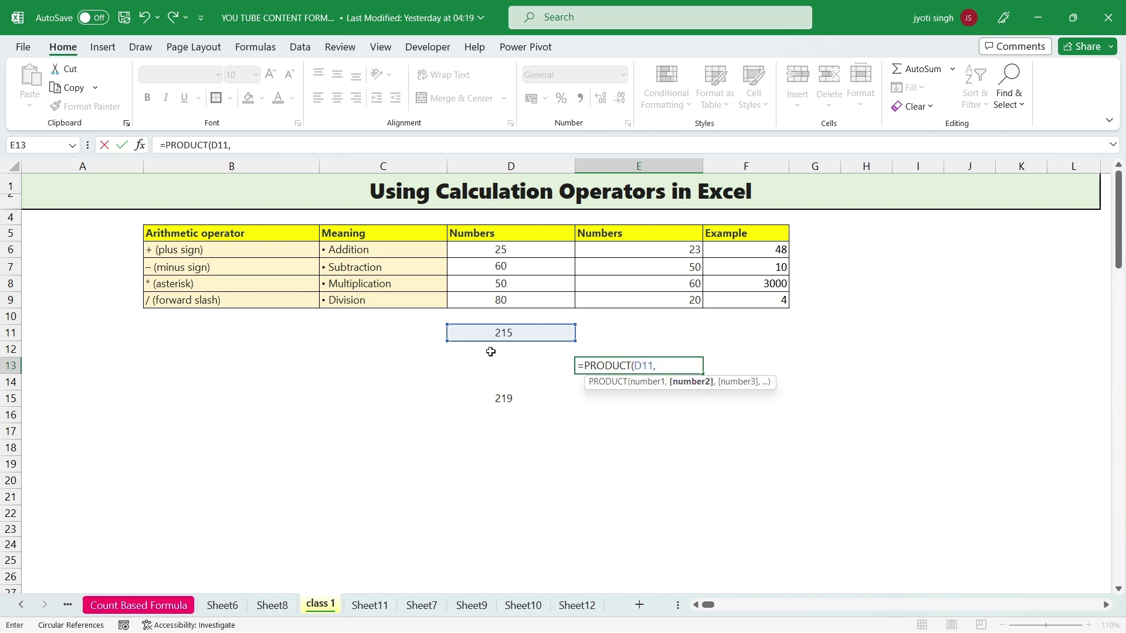
left_click(509, 398)
type(")")
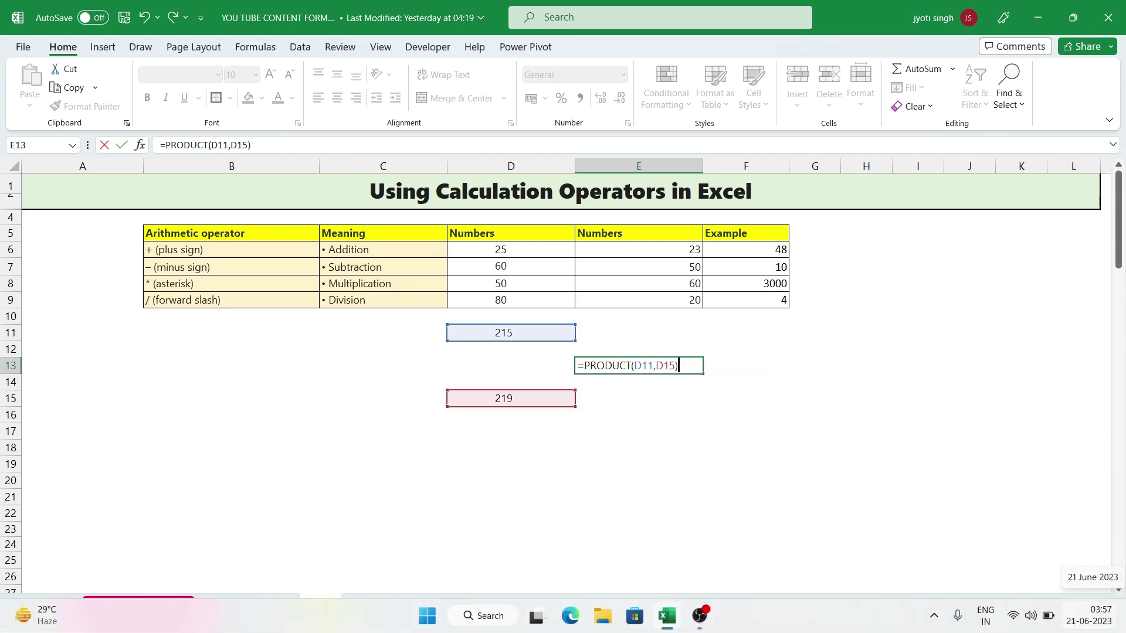
key("Return")
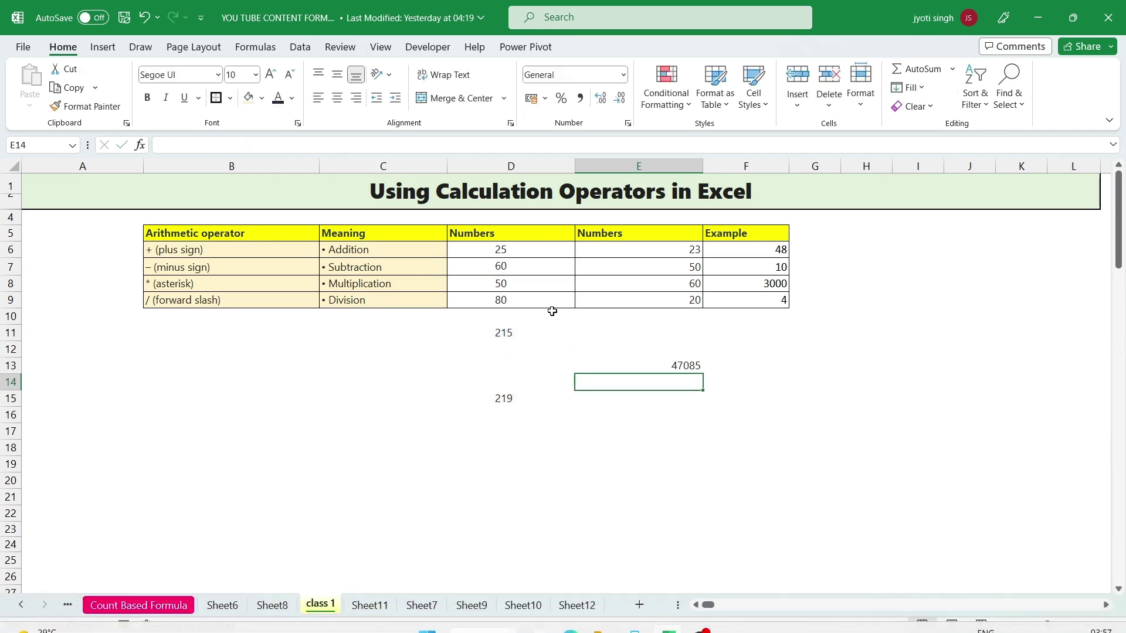
left_click_drag(502, 332, 520, 394)
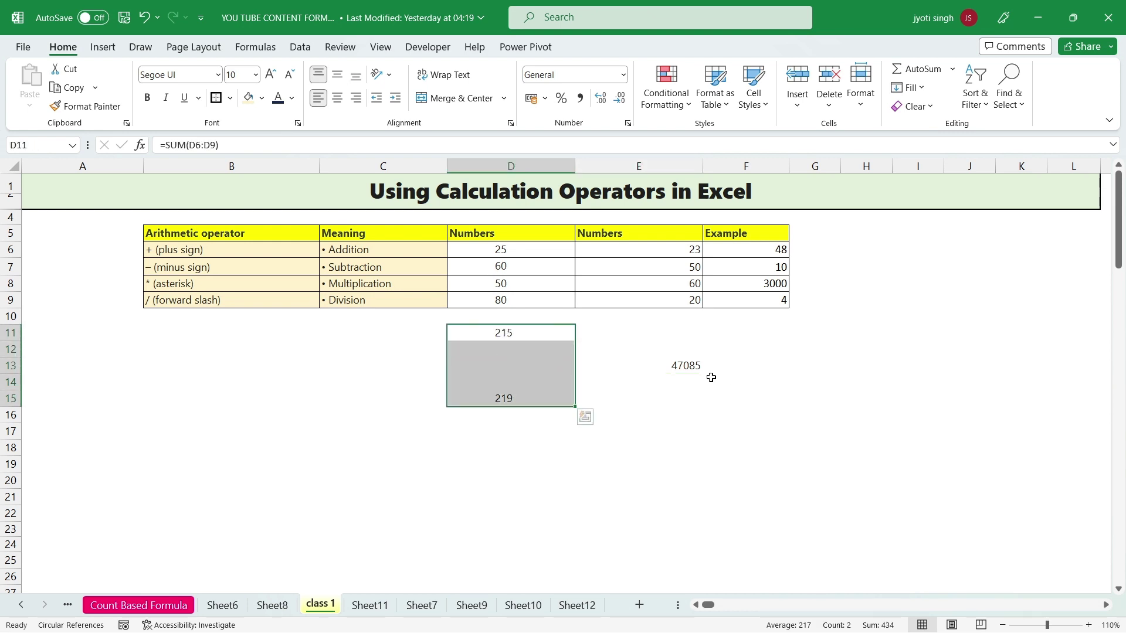
left_click(684, 367)
Enter =D11*D15 in cell D18 to multiply the same totals with the asterisk, and compare it with the PRODUCT formula in E13.
left_click(510, 447)
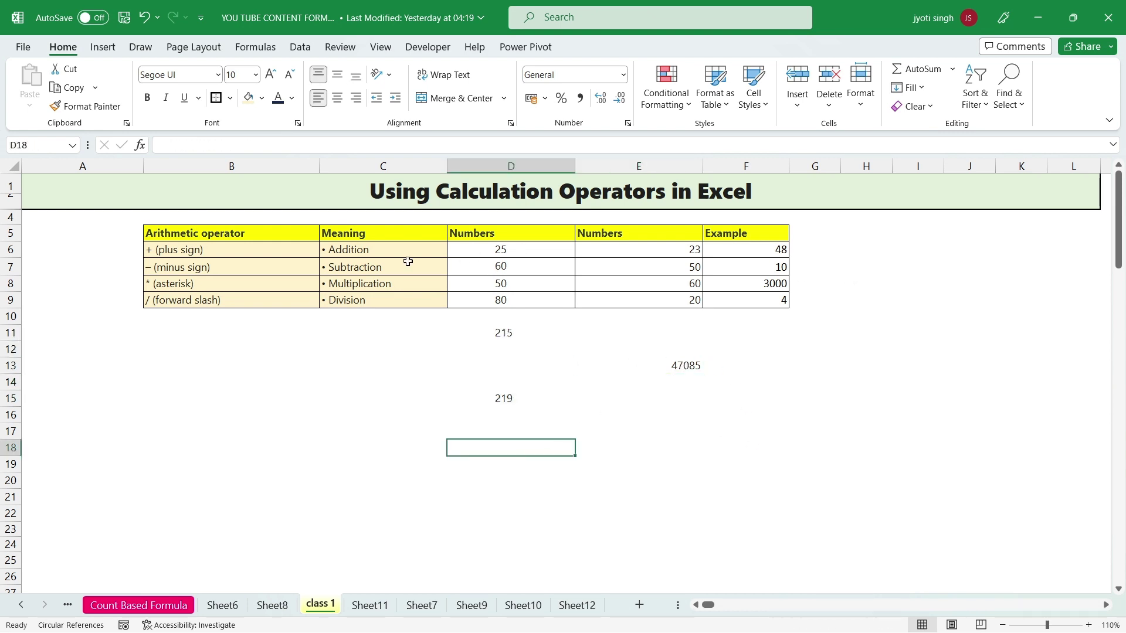
type("=")
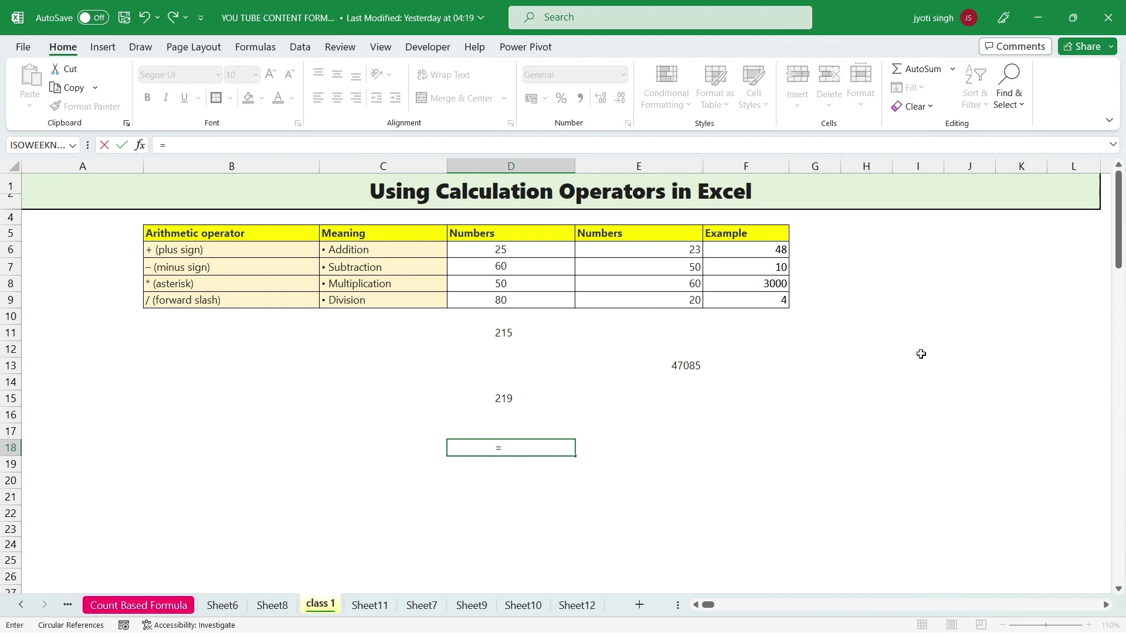
left_click(499, 339)
type("*")
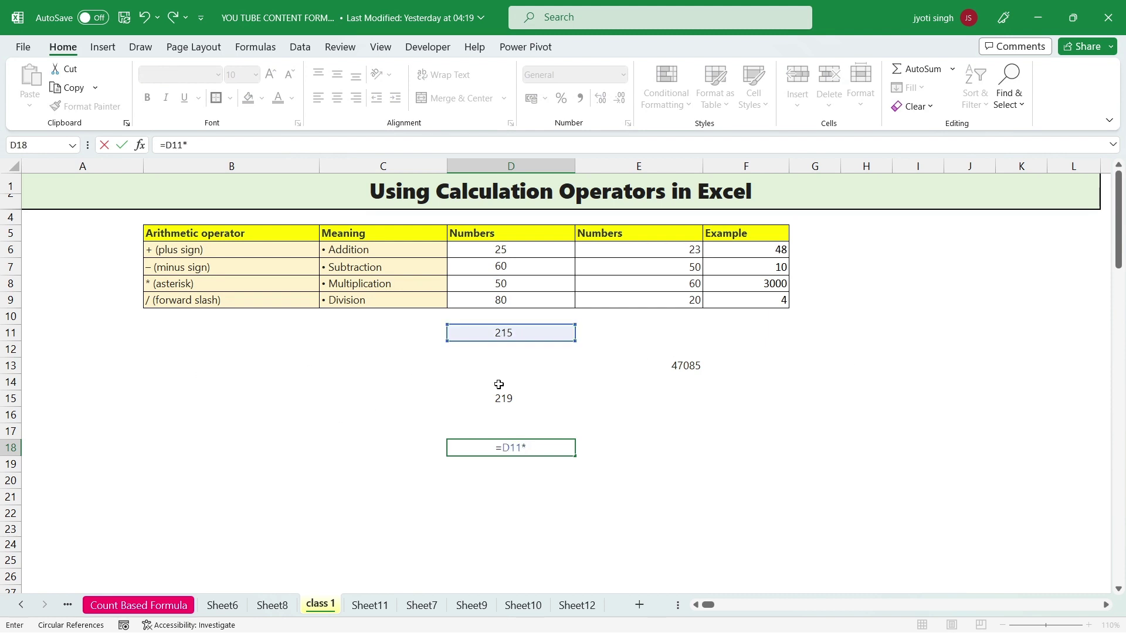
left_click(527, 404)
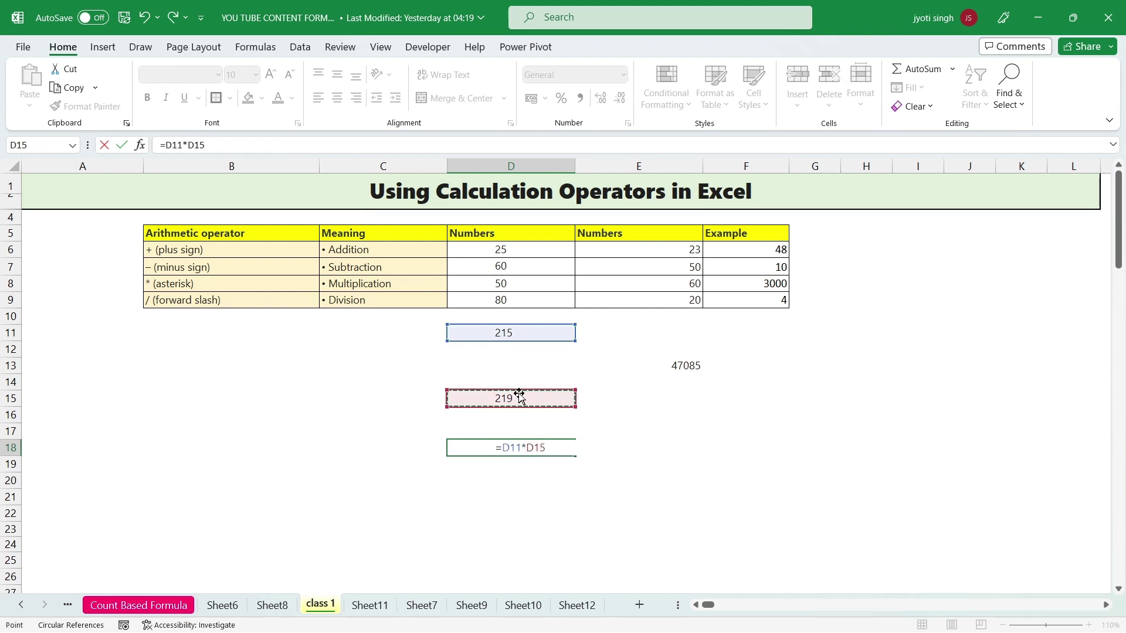
key("Return")
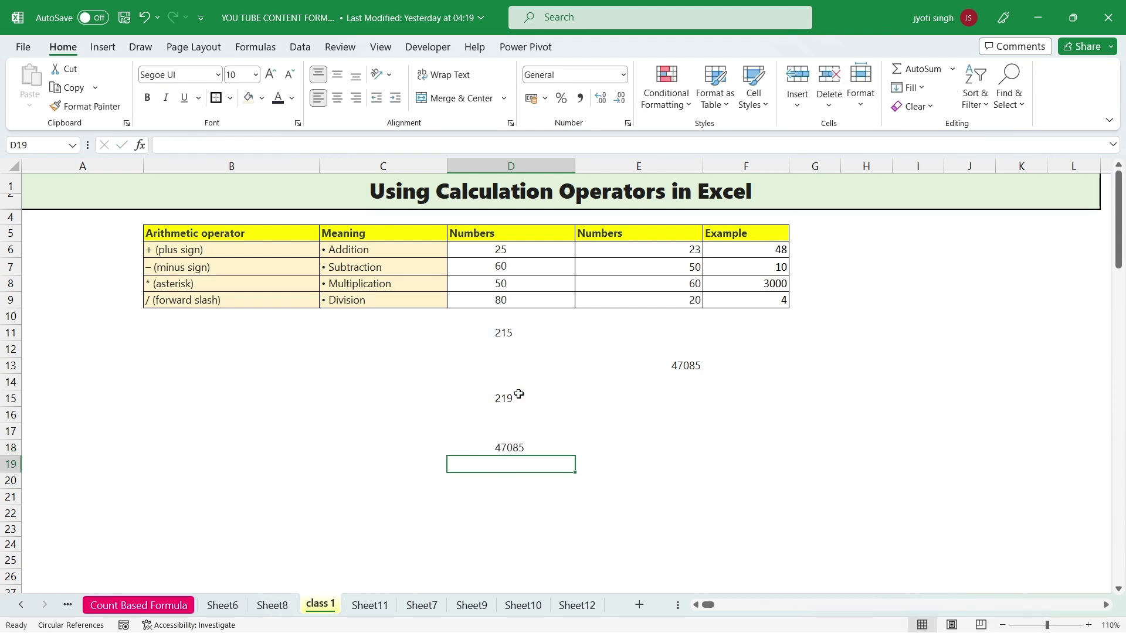
left_click(500, 447)
left_click(682, 363)
Examine the Comparison operators table, looking at the number pairs in columns D and E for the equal to and greater than rows.
scroll(938, 407, "down", 19)
left_click(1021, 384)
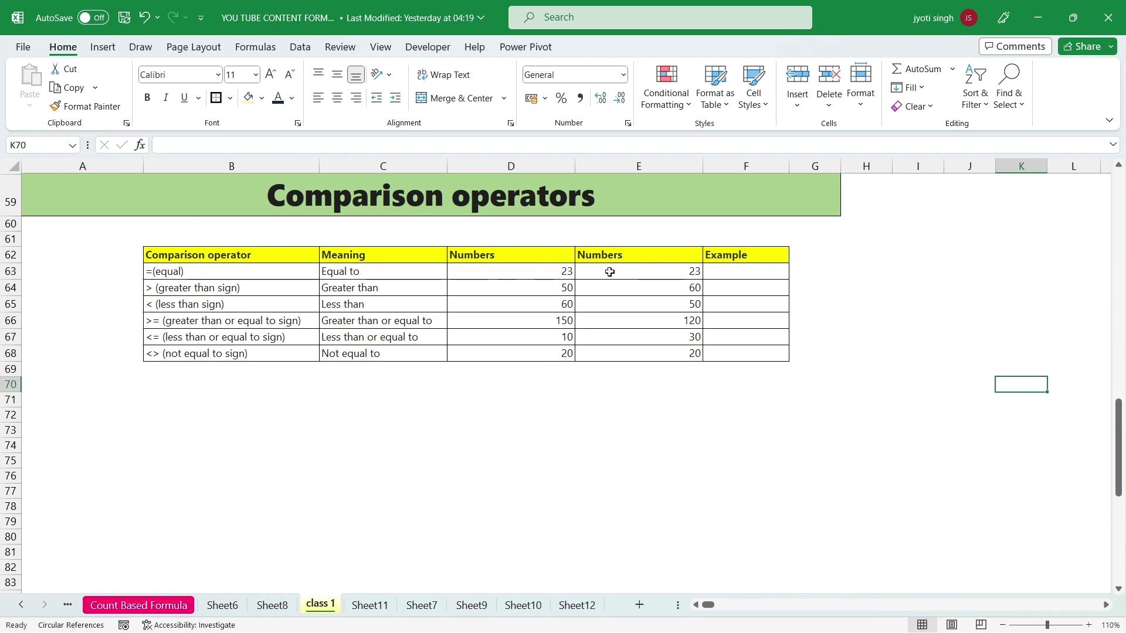
left_click(501, 276)
left_click(617, 279)
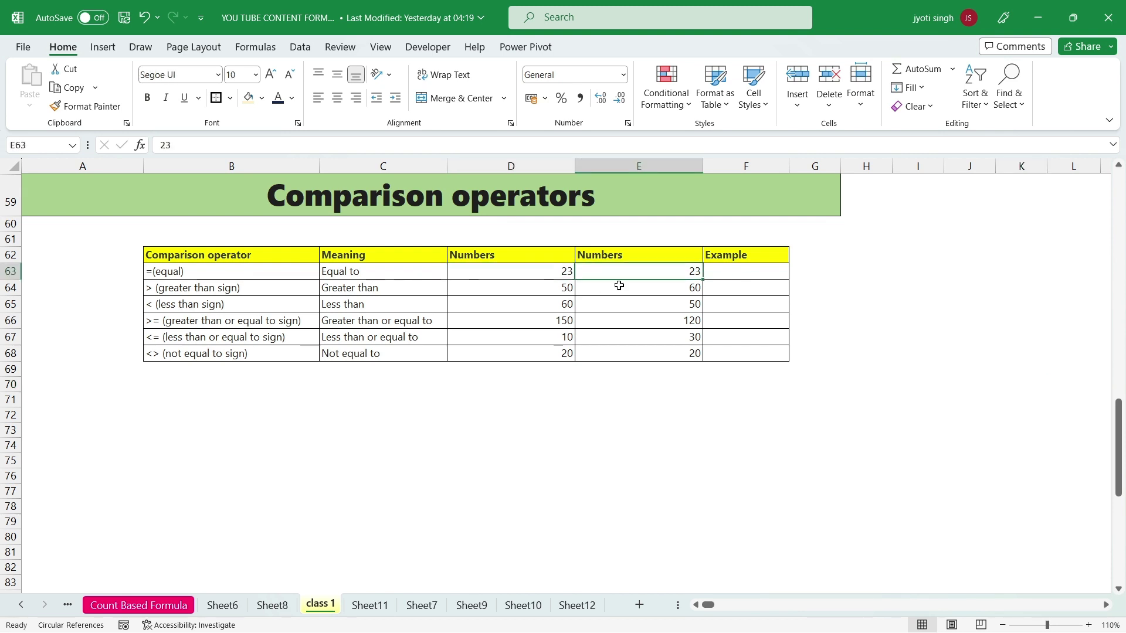
left_click(528, 276)
left_click(590, 270)
left_click(536, 273)
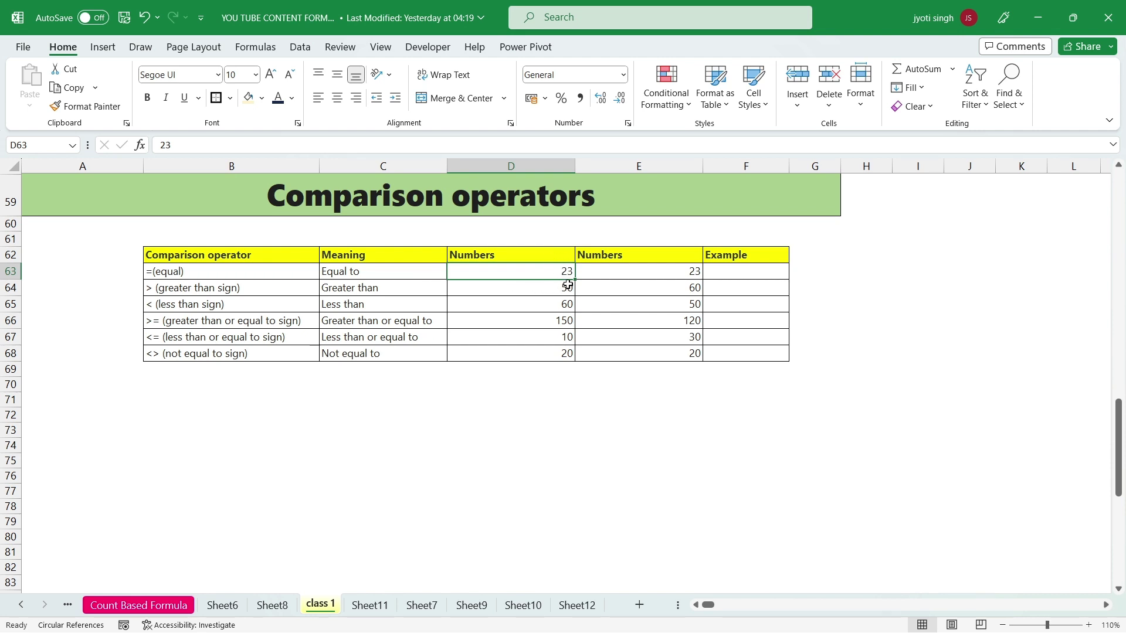
double_click(541, 269)
left_click(602, 279)
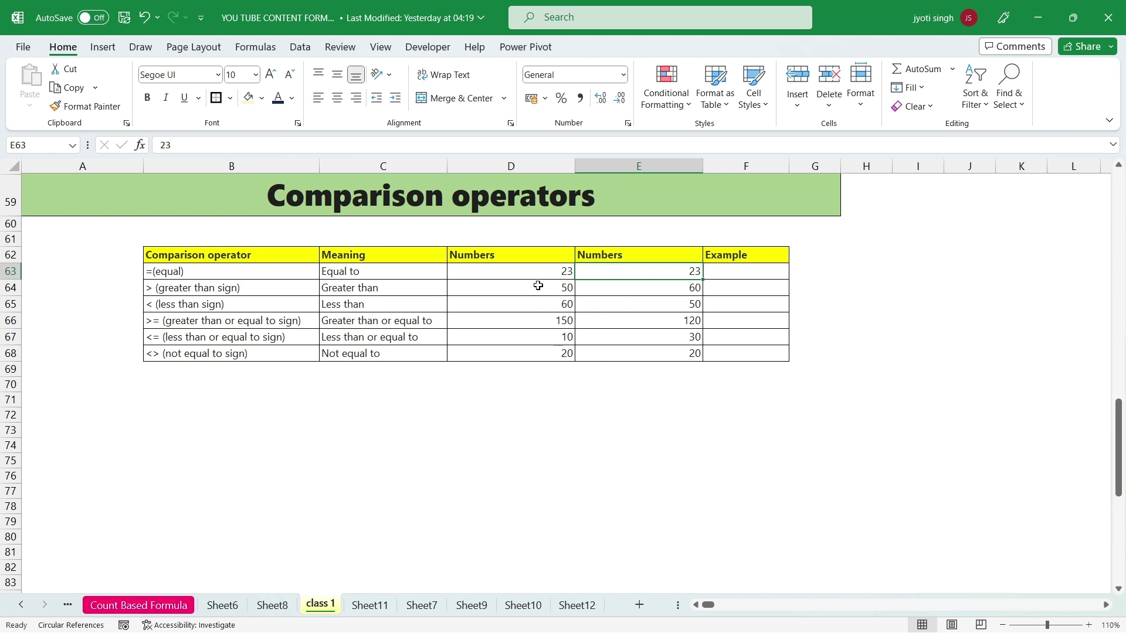
left_click(611, 309)
left_click(500, 287)
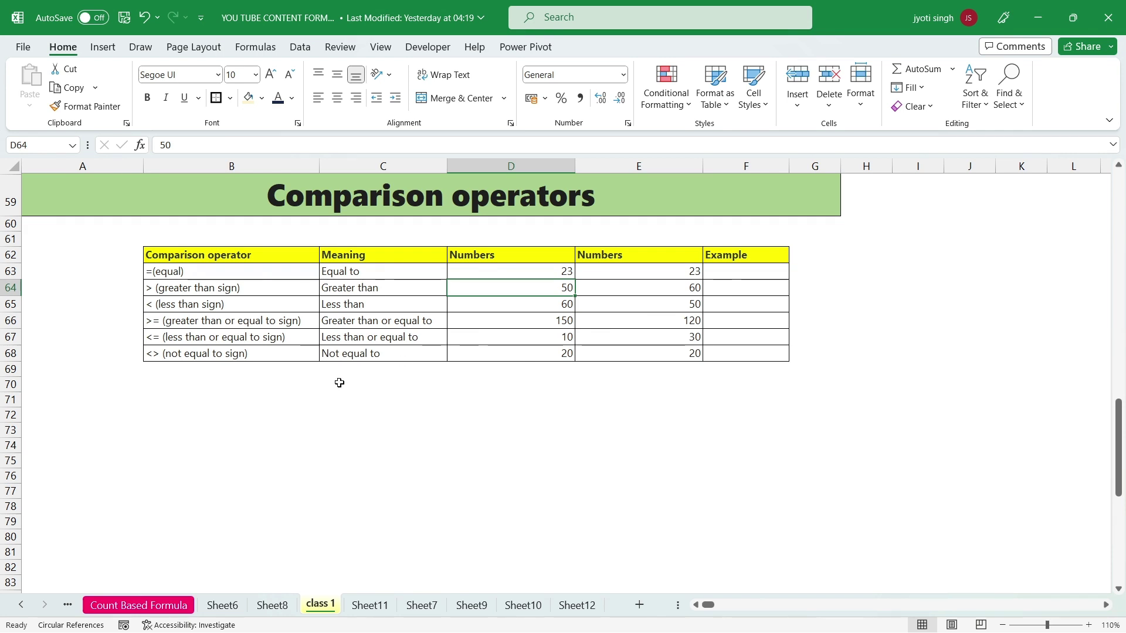
left_click(615, 411)
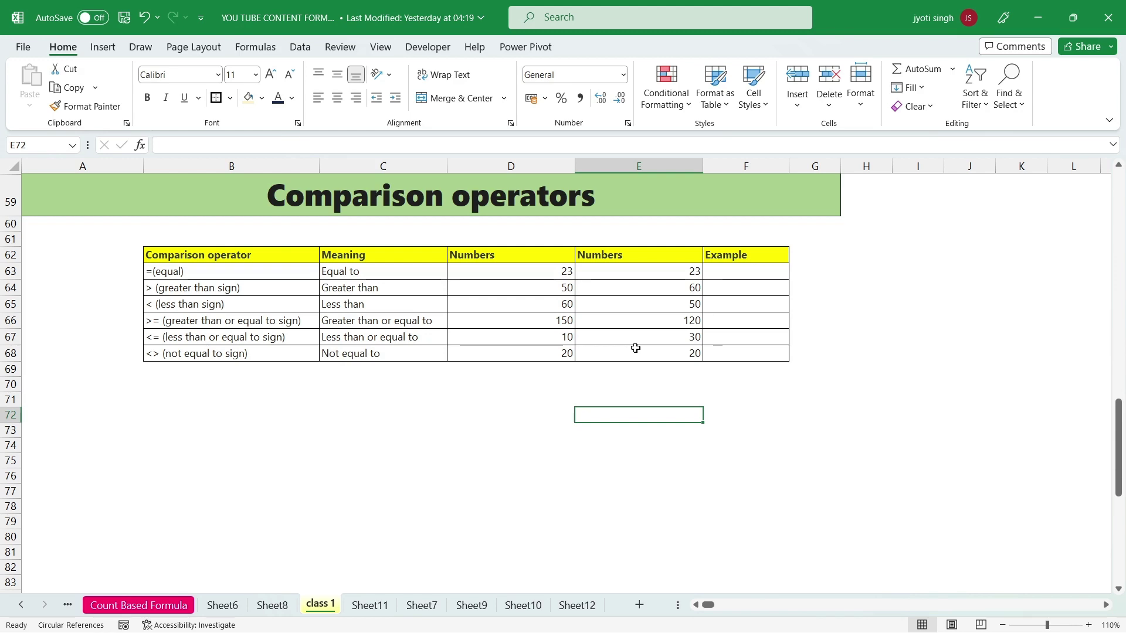
Enter =D63=E63 in cell F63 as the equal to example, and reselect the cell to review its formula.
left_click(746, 272)
type("=")
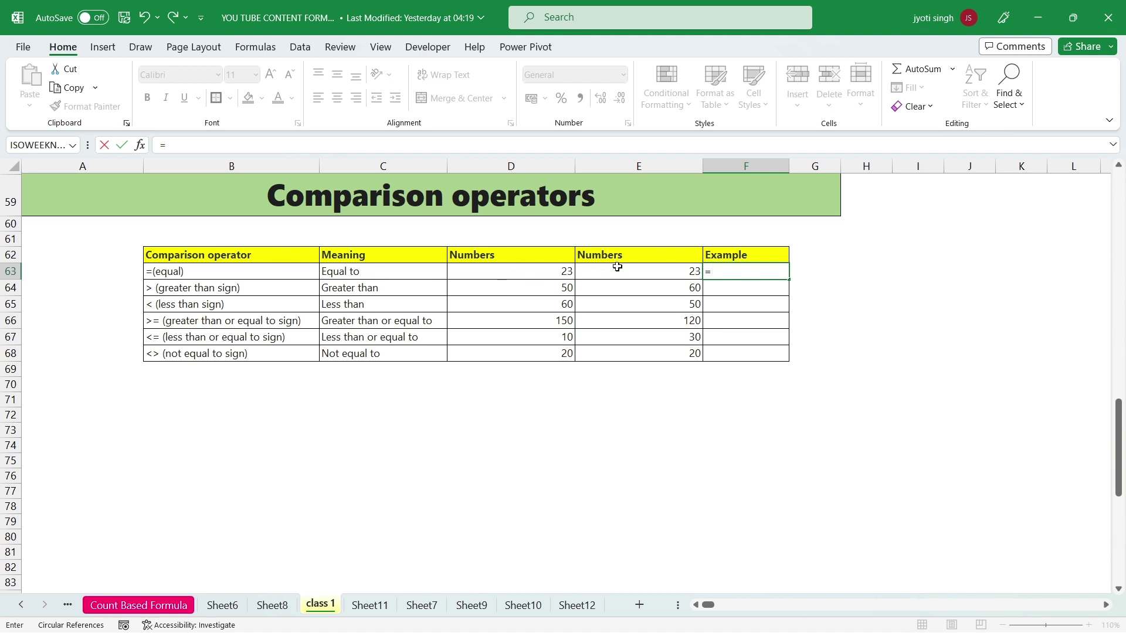
left_click(503, 272)
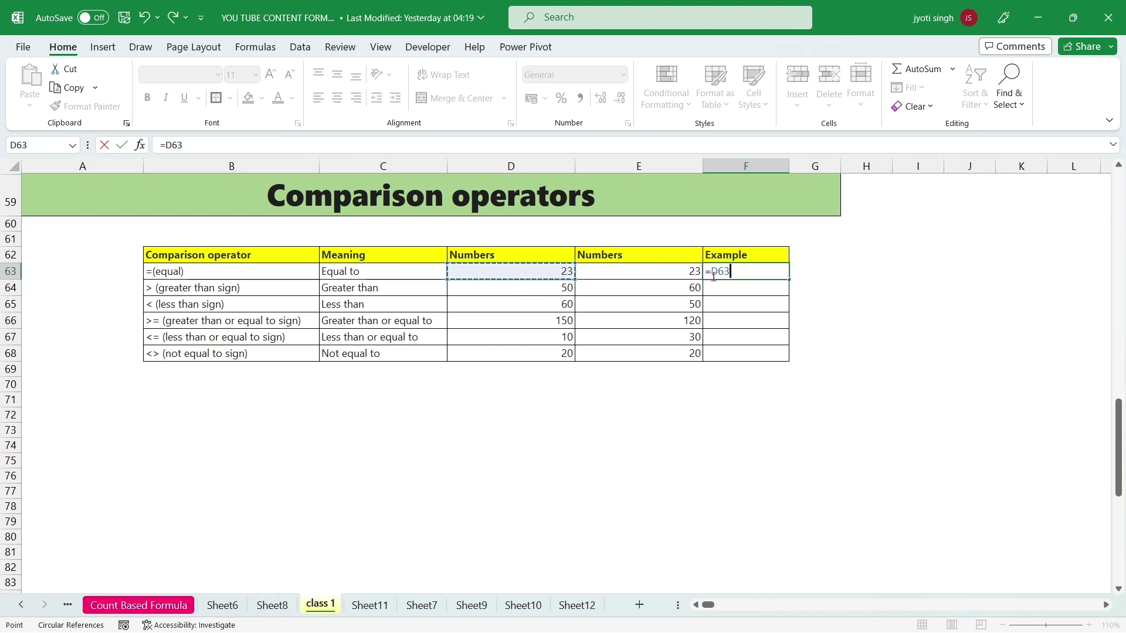
type("=")
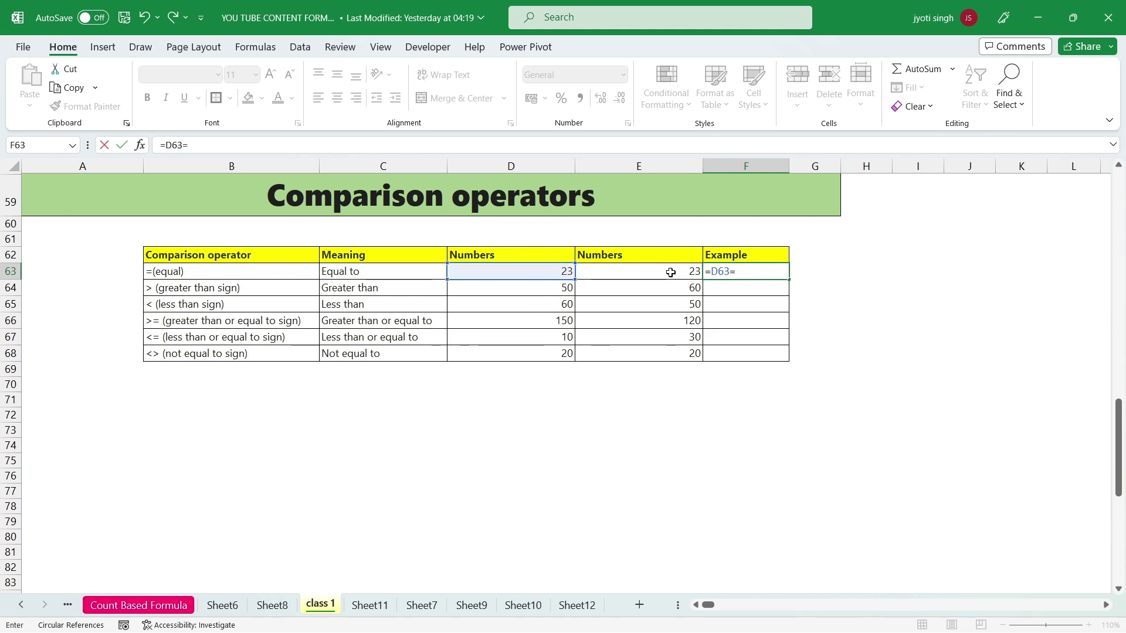
left_click(637, 274)
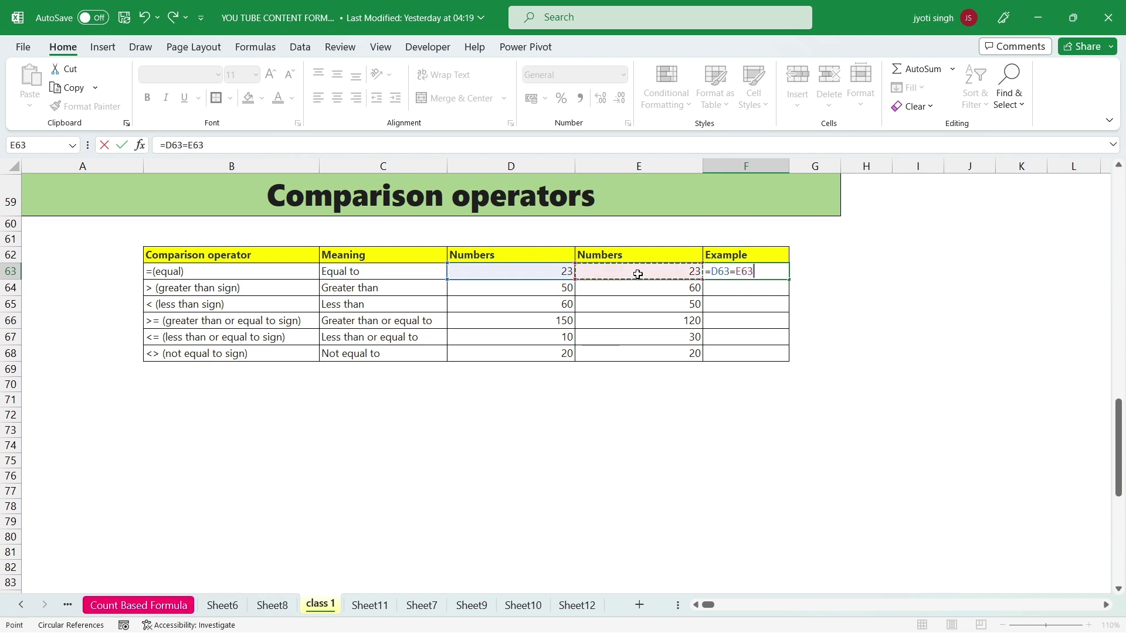
key("Return")
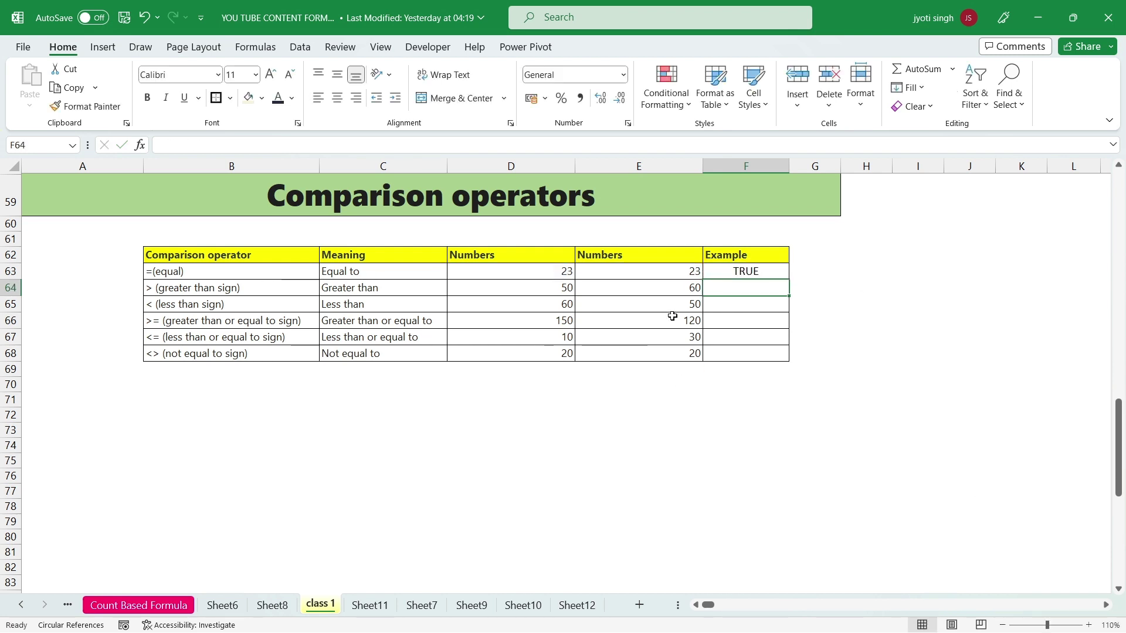
left_click(760, 272)
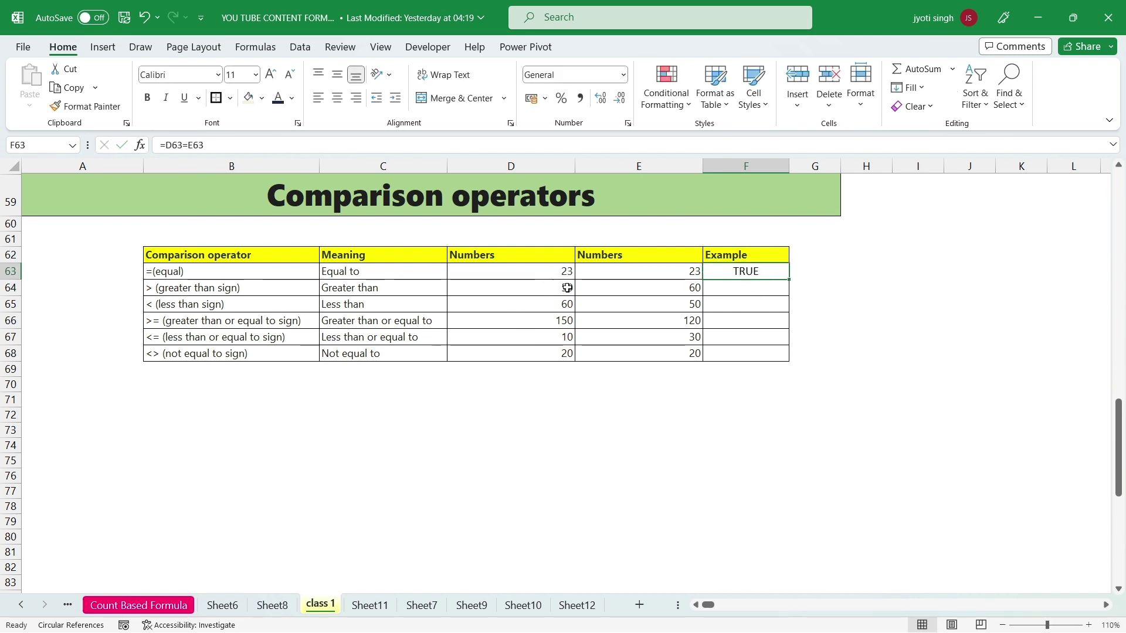
Change the second number of the equal to row, cell E63, to 50 and check the comparison in F63.
left_click(624, 273)
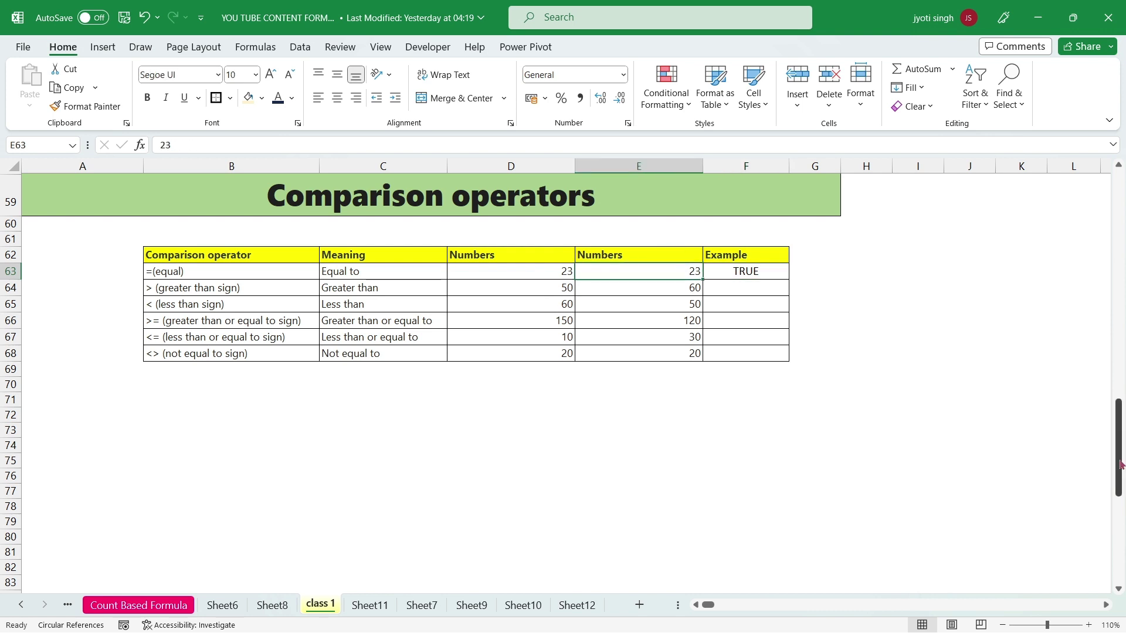
key("BackSpace")
type("5")
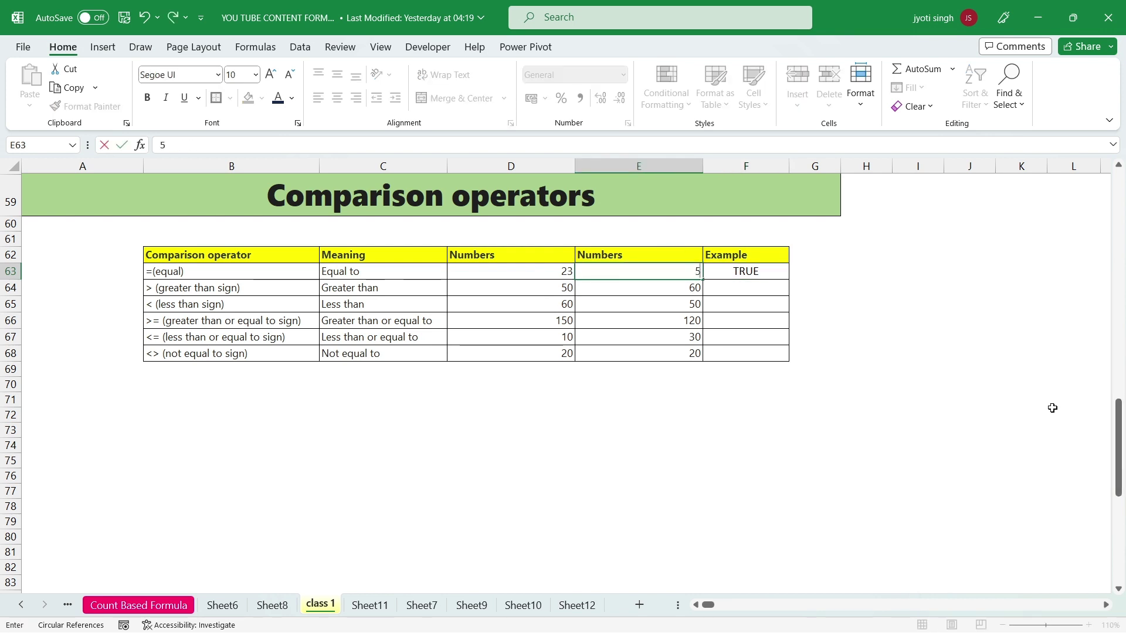
type("0")
key("Return")
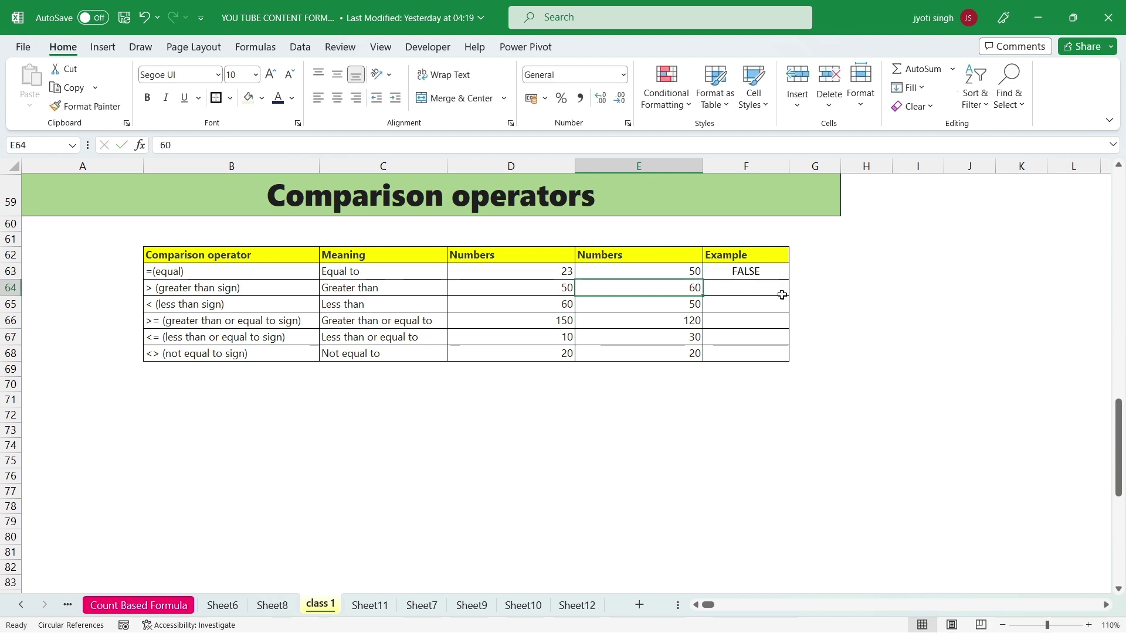
left_click(753, 272)
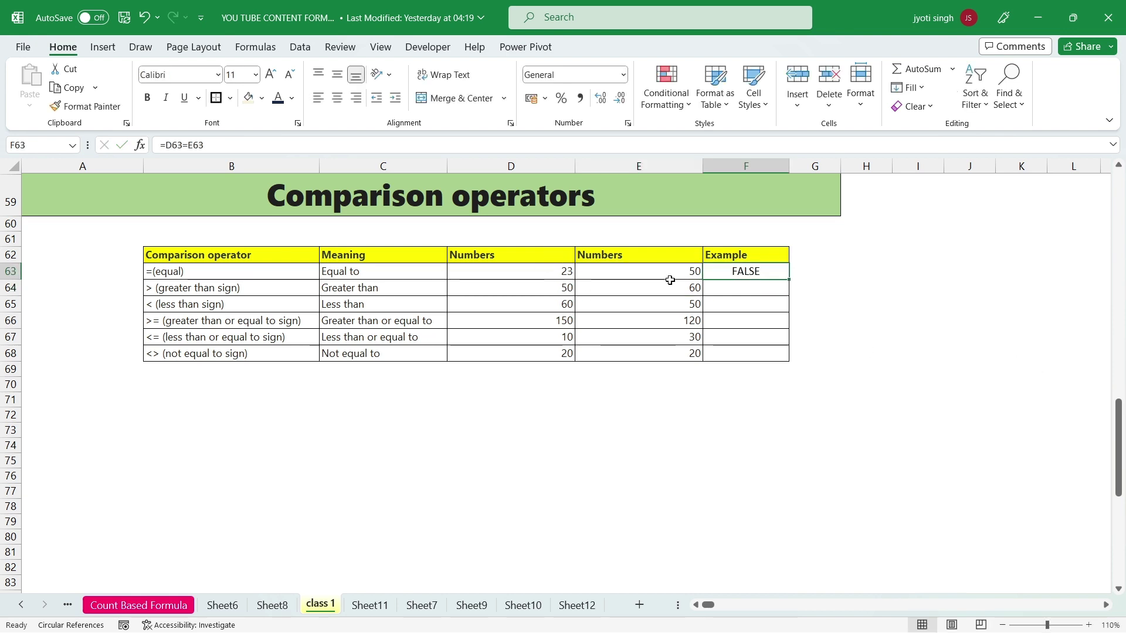
Enter =D64>E64 in cell F64 as the greater than example.
left_click(742, 287)
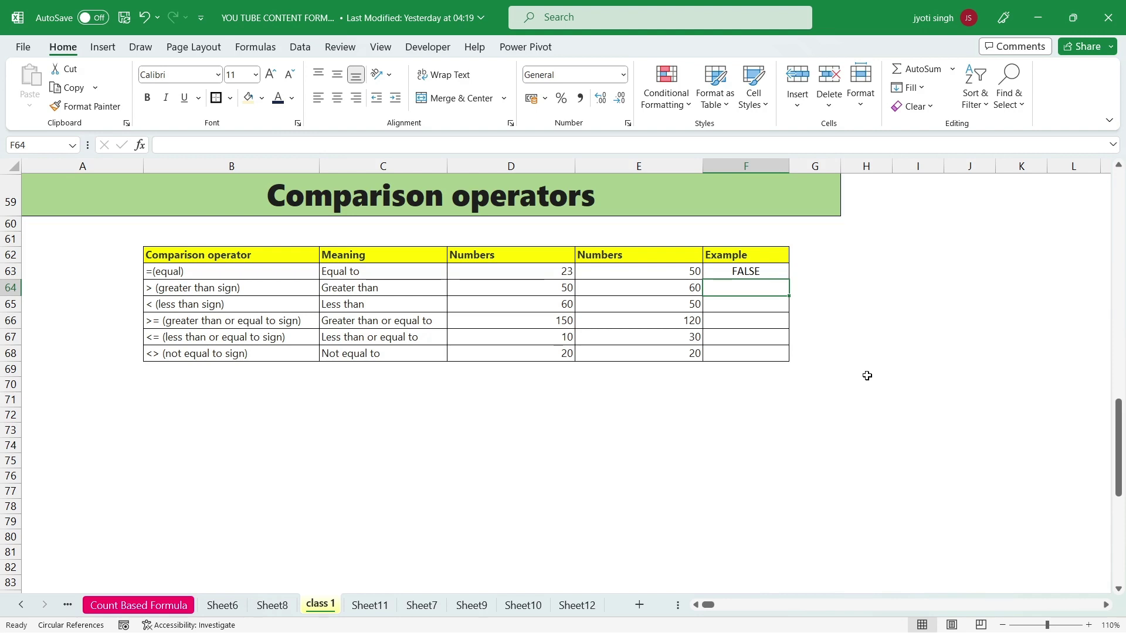
type("=")
left_click(523, 290)
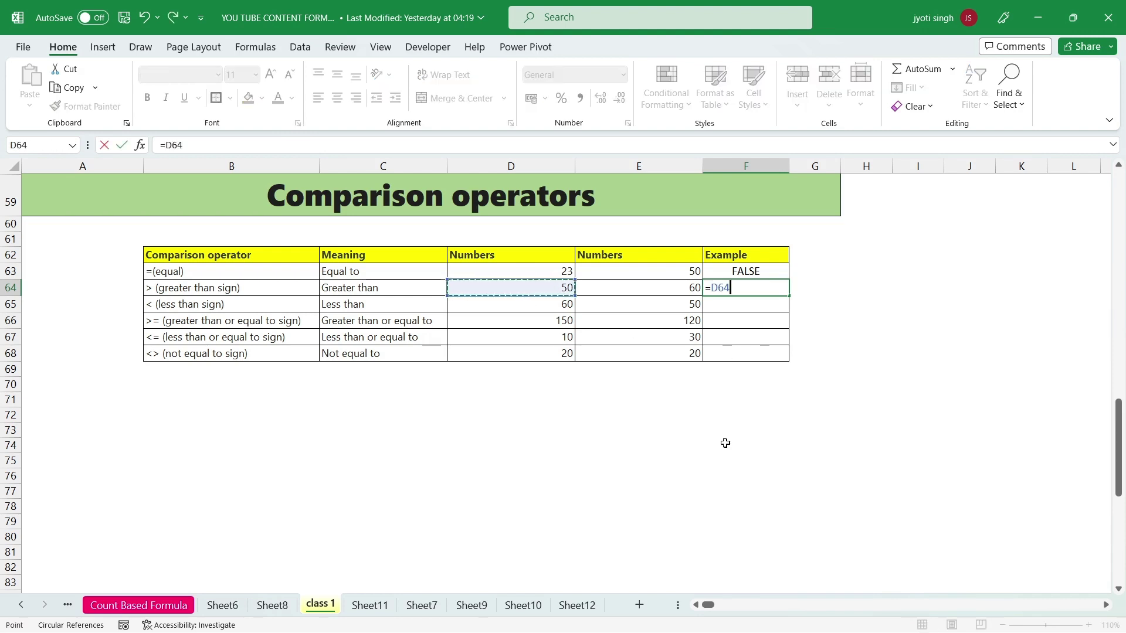
type(">")
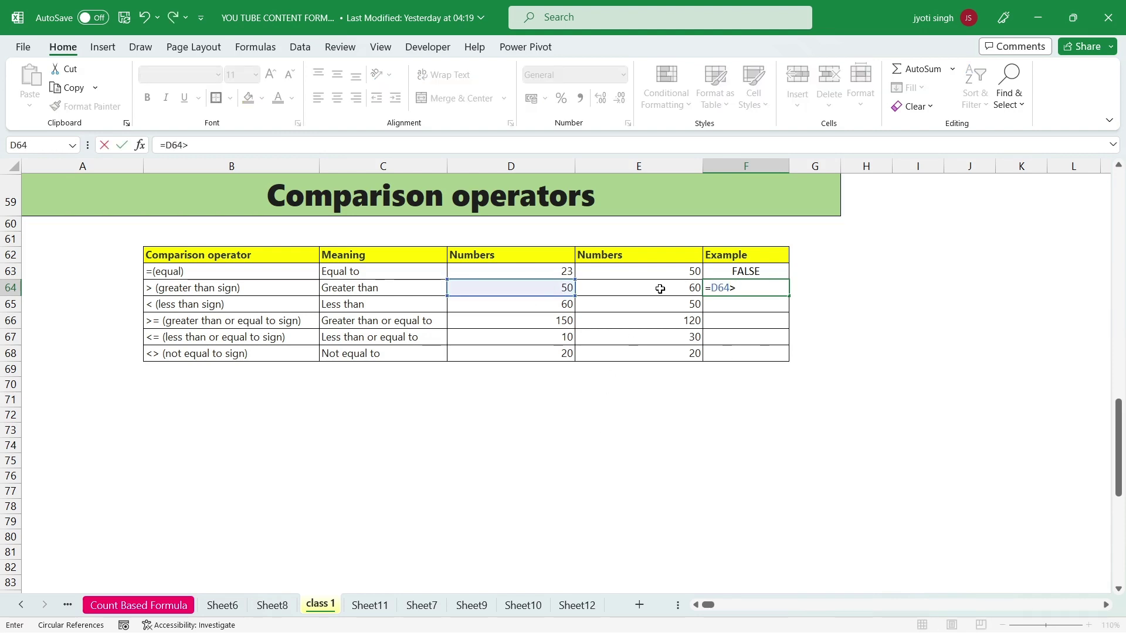
left_click(660, 288)
key("Return")
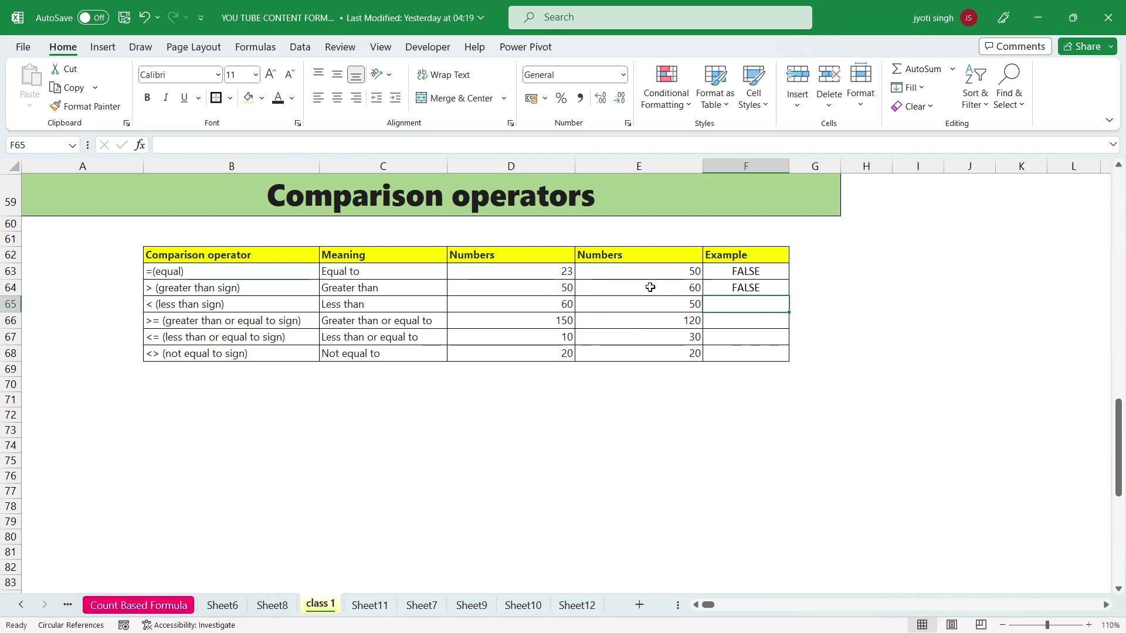
Change the first number of the greater than row, cell D64, to 80.
left_click(533, 291)
type("8")
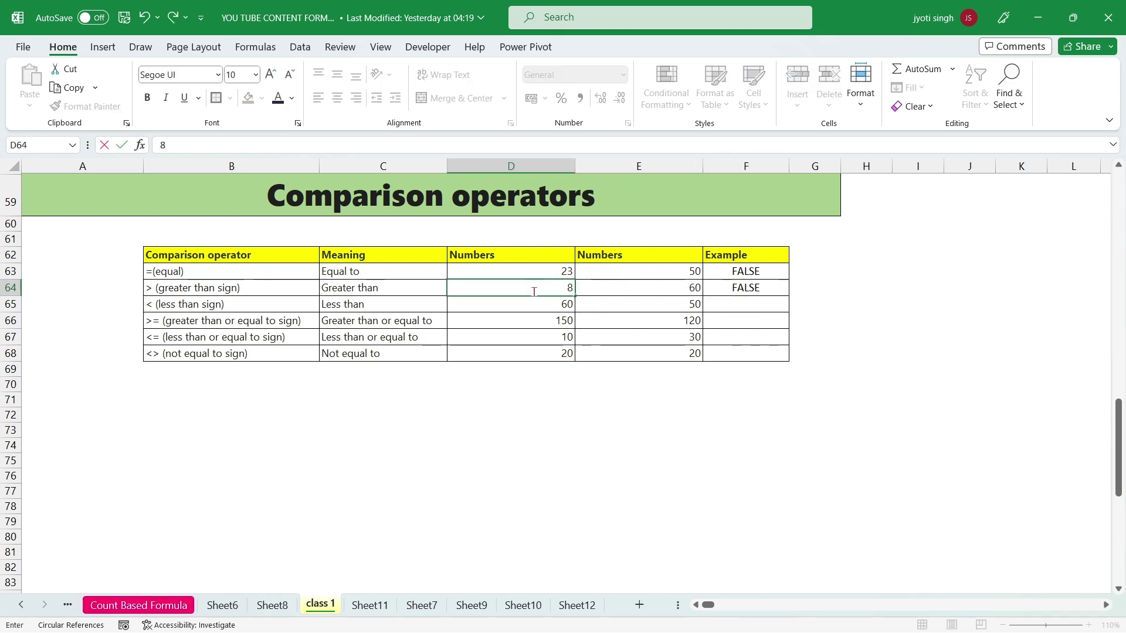
type("0")
key("Return")
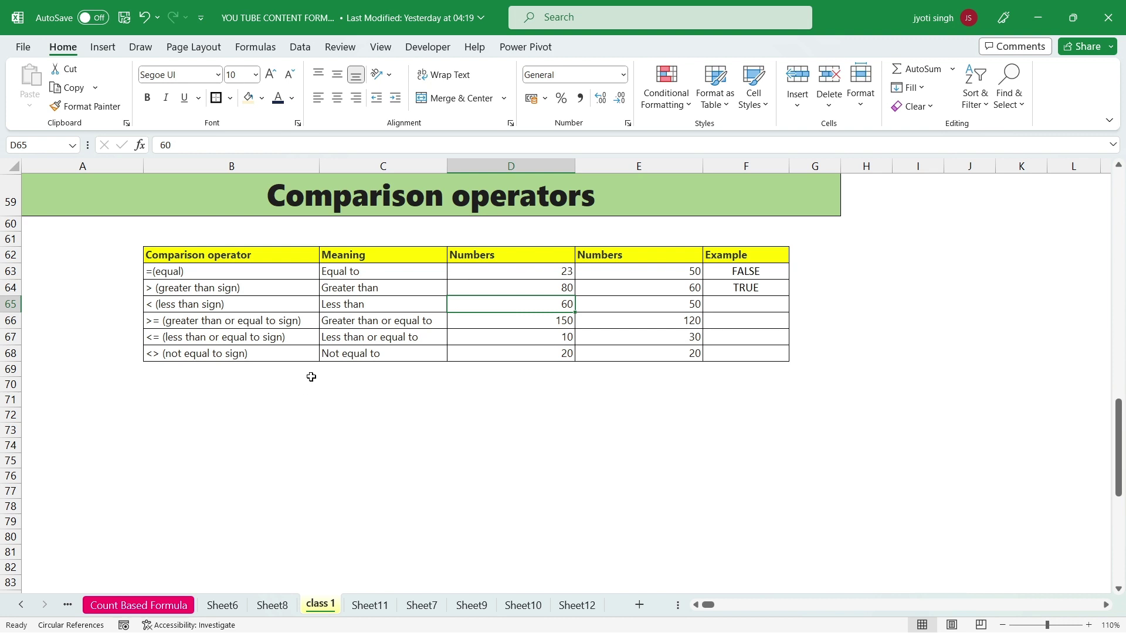
Enter =D65<E65 in cell F65 as the less than example.
left_click(725, 306)
type("=")
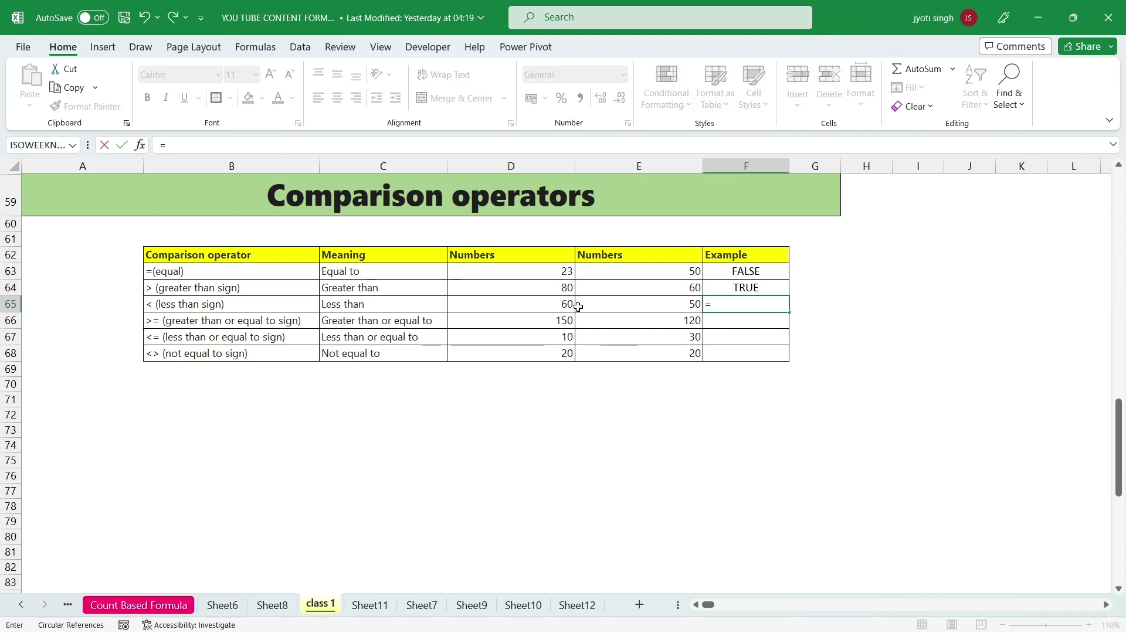
left_click(523, 305)
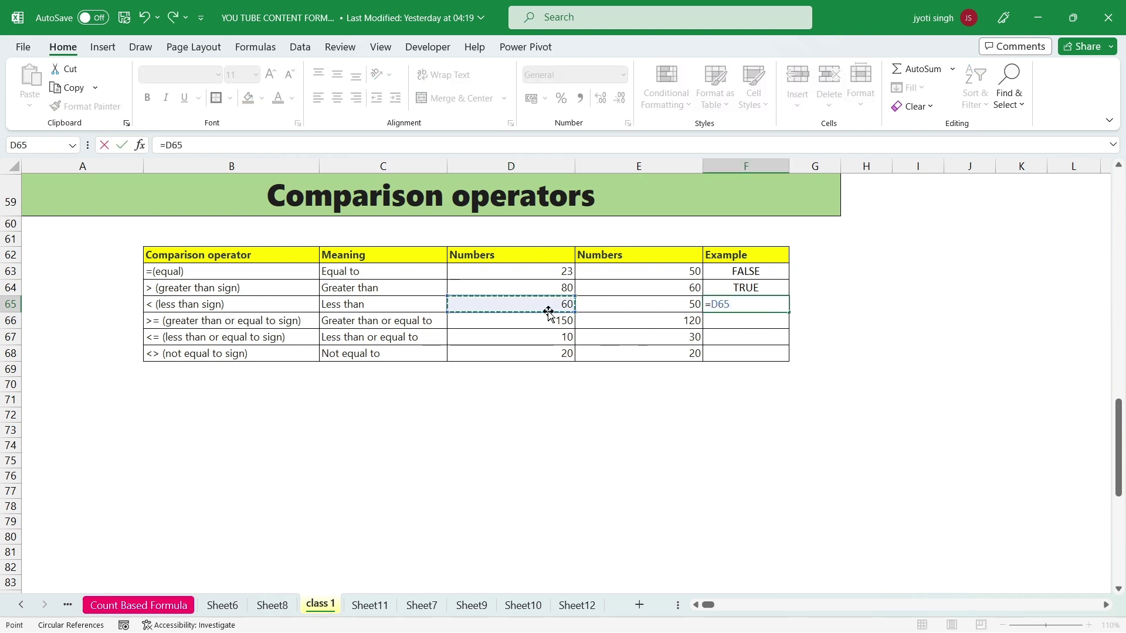
type("<")
left_click(638, 306)
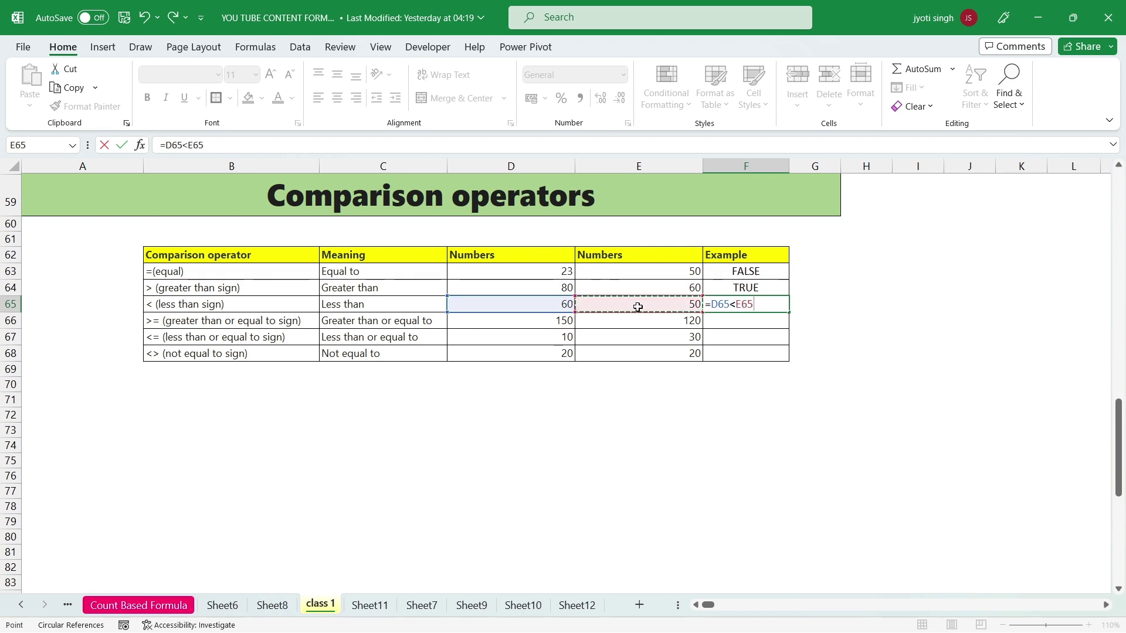
key("Return")
Review the less than formula in cell F65 and the two cells it refers to, leaving the formula as it is.
left_click(770, 305)
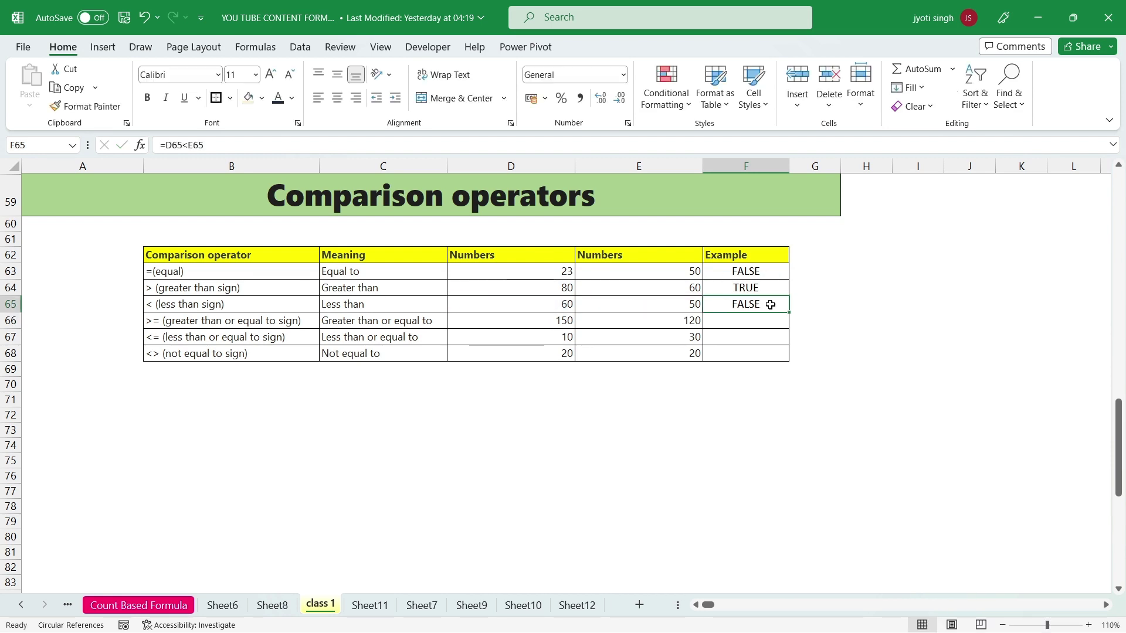
double_click(746, 304)
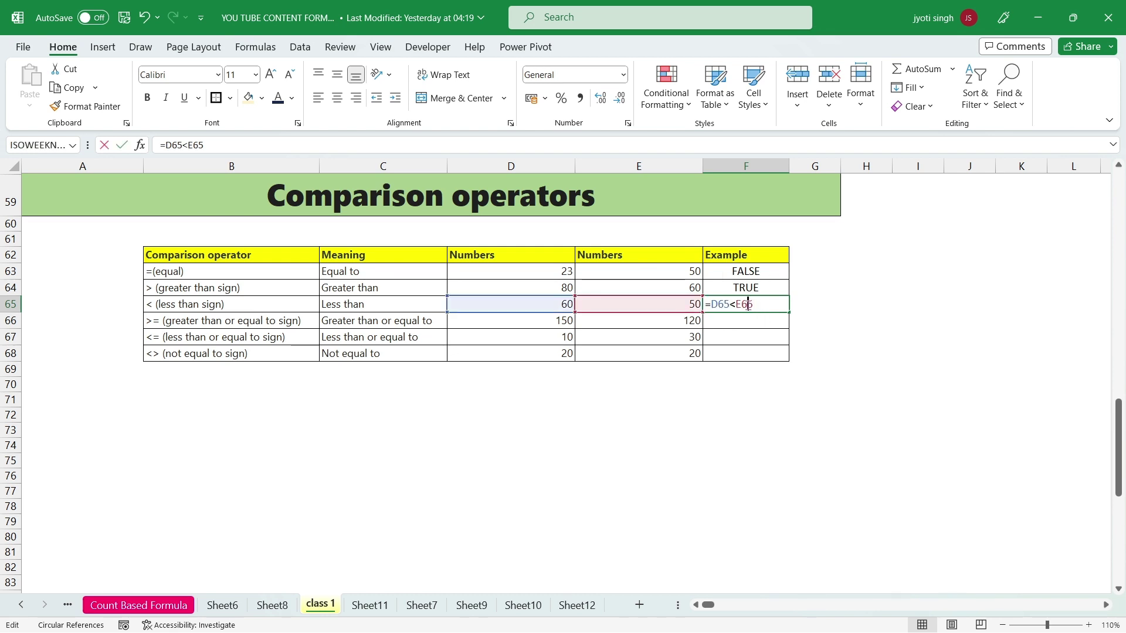
left_click(899, 302)
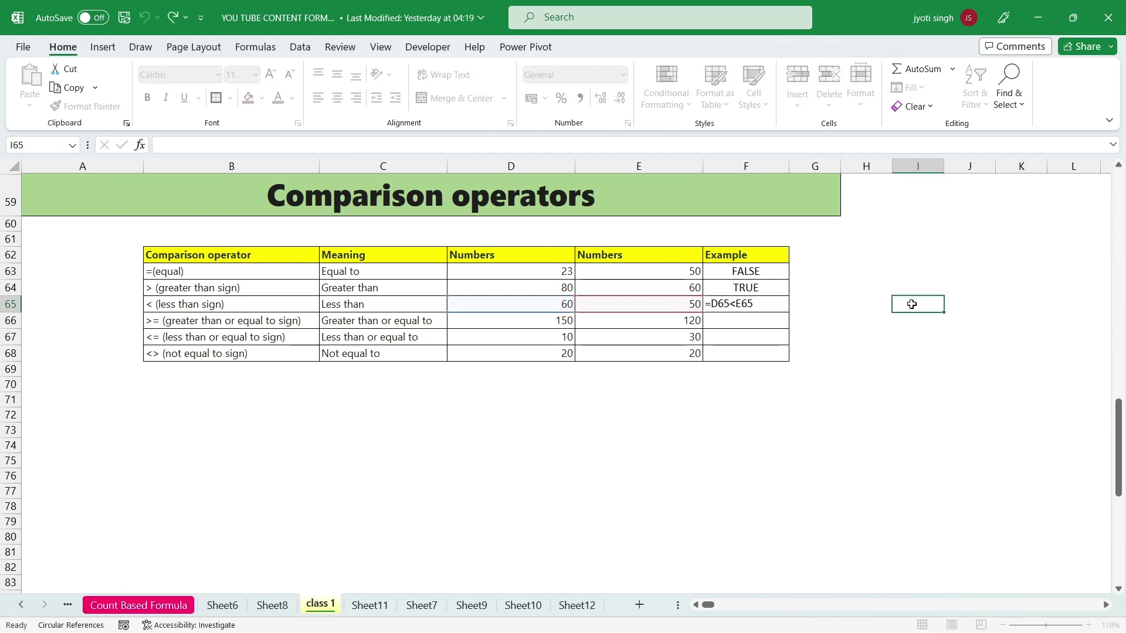
left_click(746, 302)
double_click(738, 303)
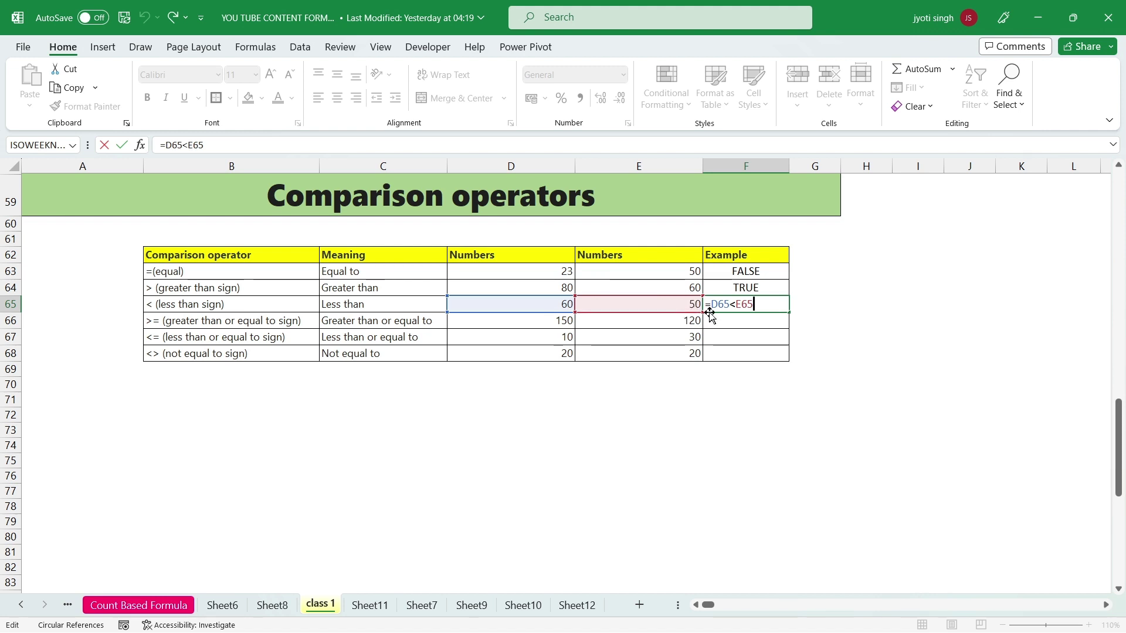
key("Return")
Change the second number of the less than row, cell E65, to 70 and check the comparison in F65.
left_click(671, 305)
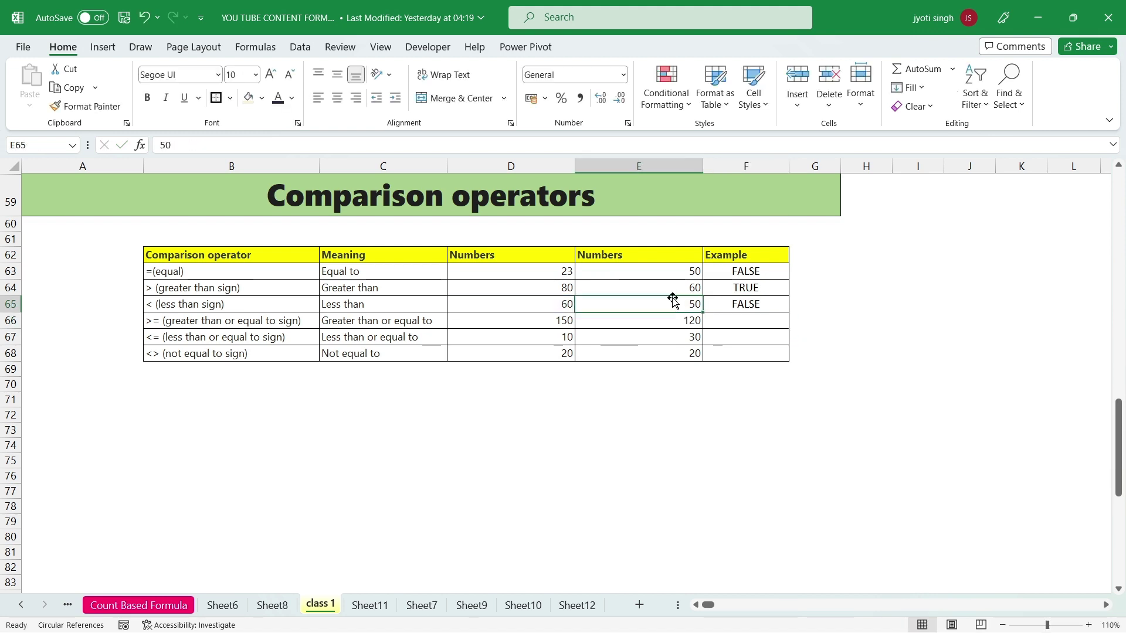
type("70")
key("Return")
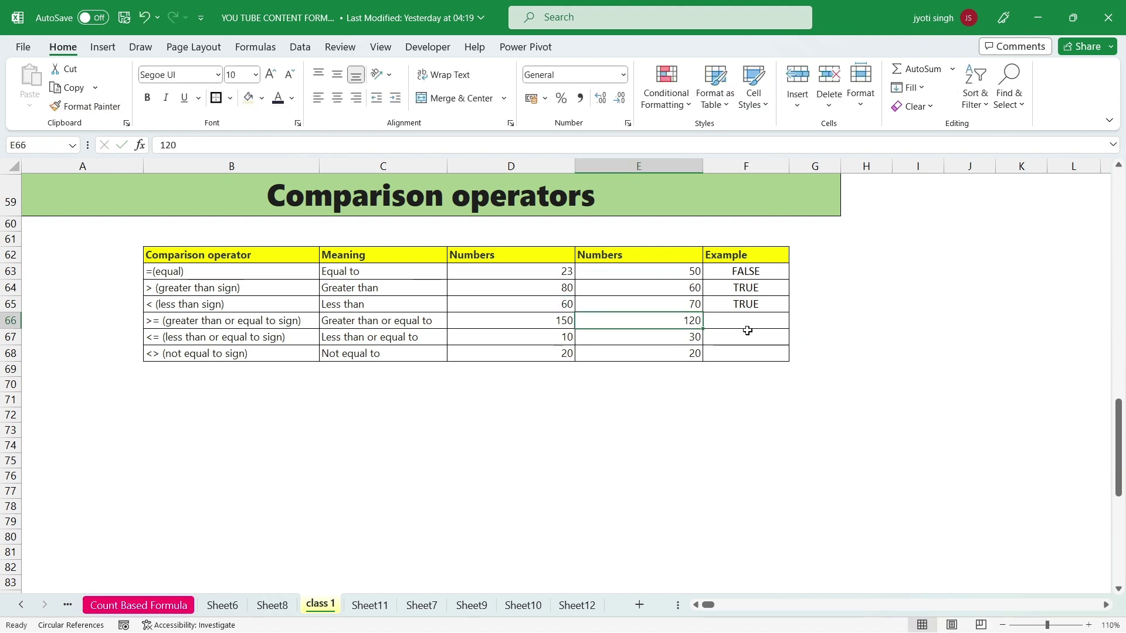
left_click(739, 306)
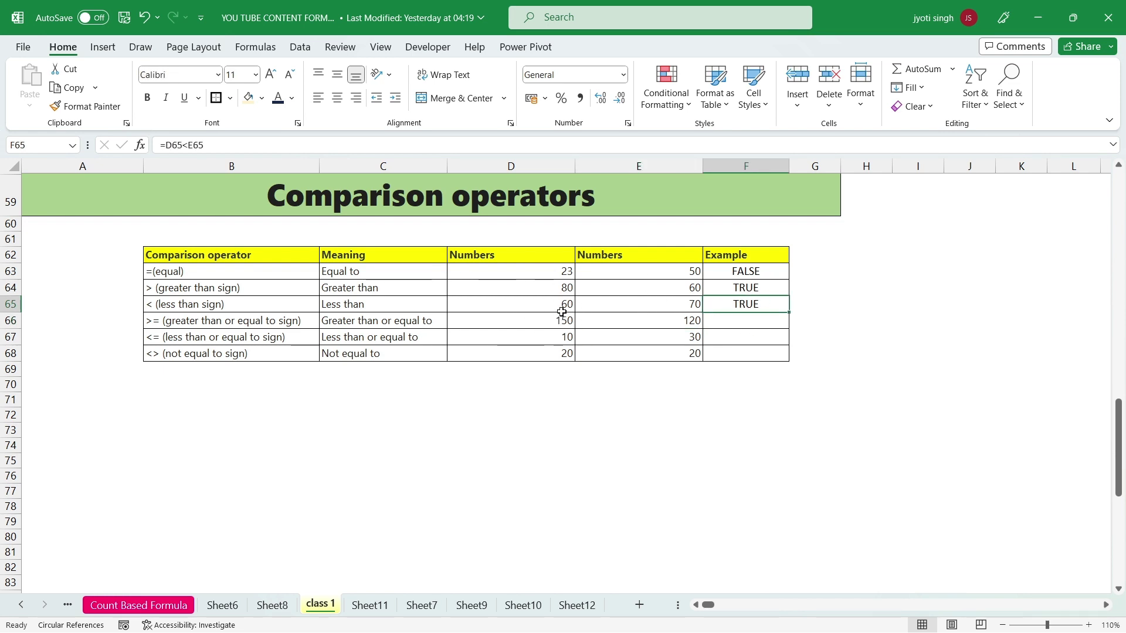
Enter =D66>=E66 in cell F66 as the greater than or equal to example.
left_click(740, 321)
type("=")
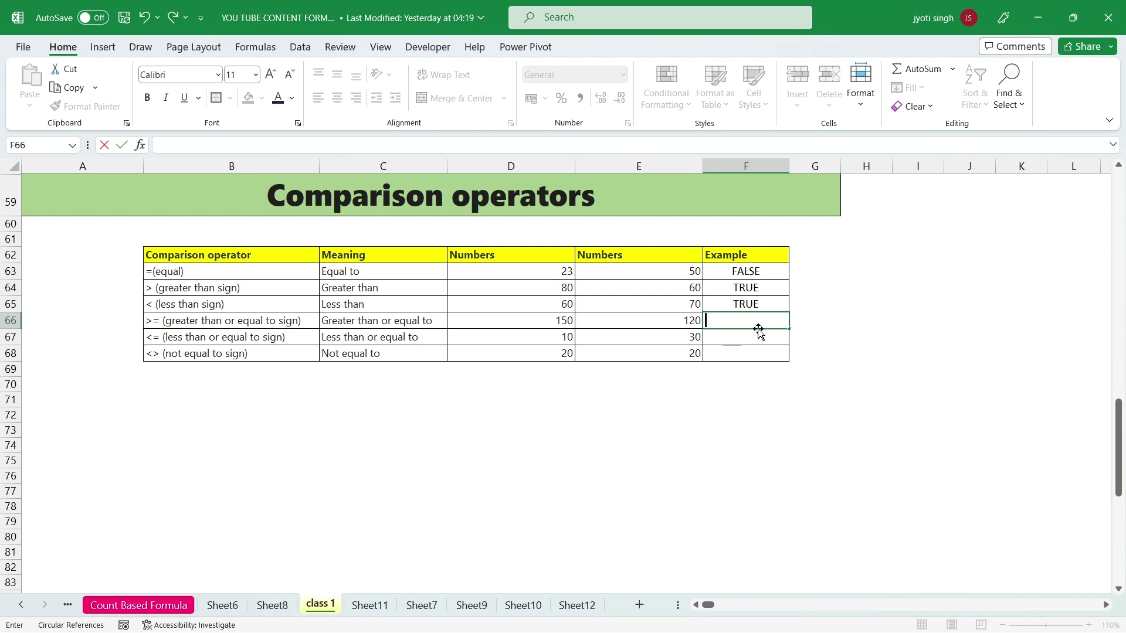
left_click(553, 322)
type(">")
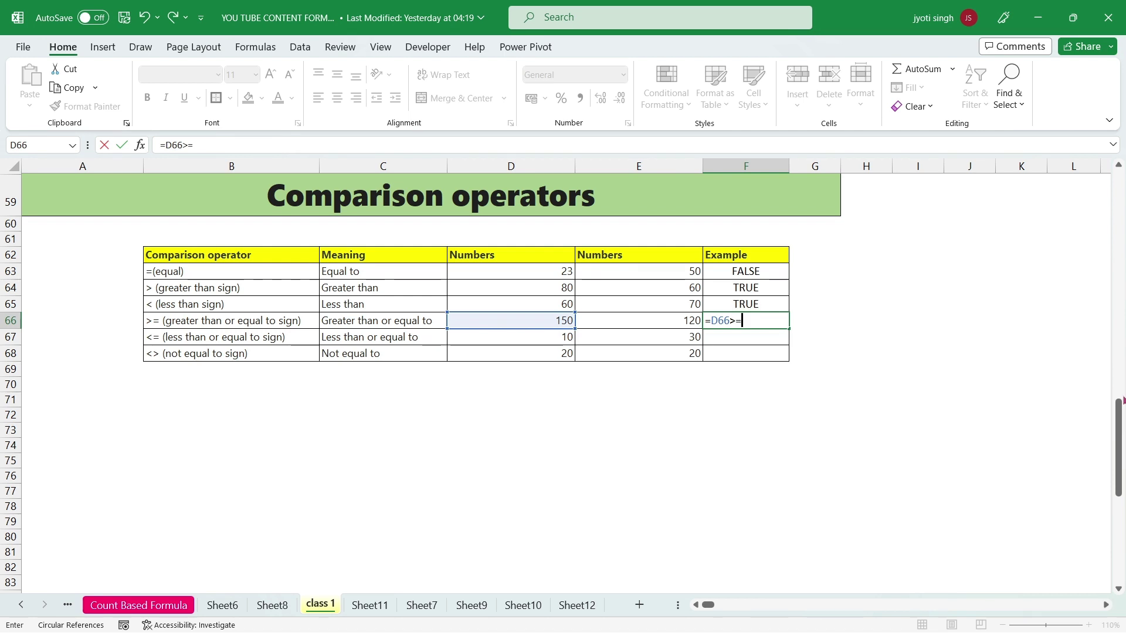
type("=")
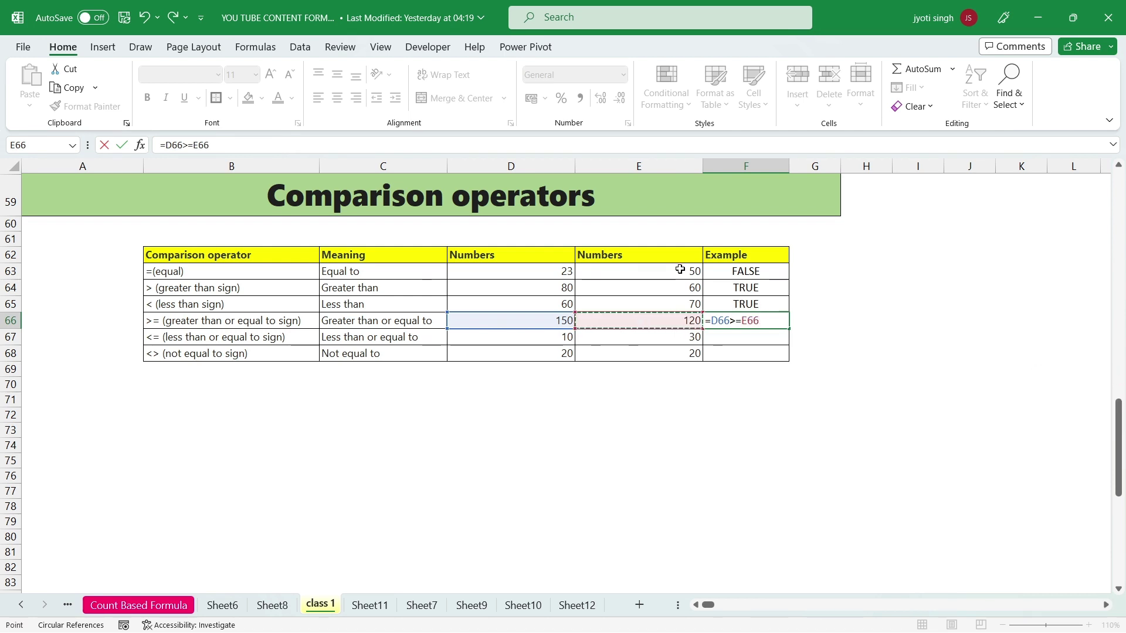
left_click(644, 322)
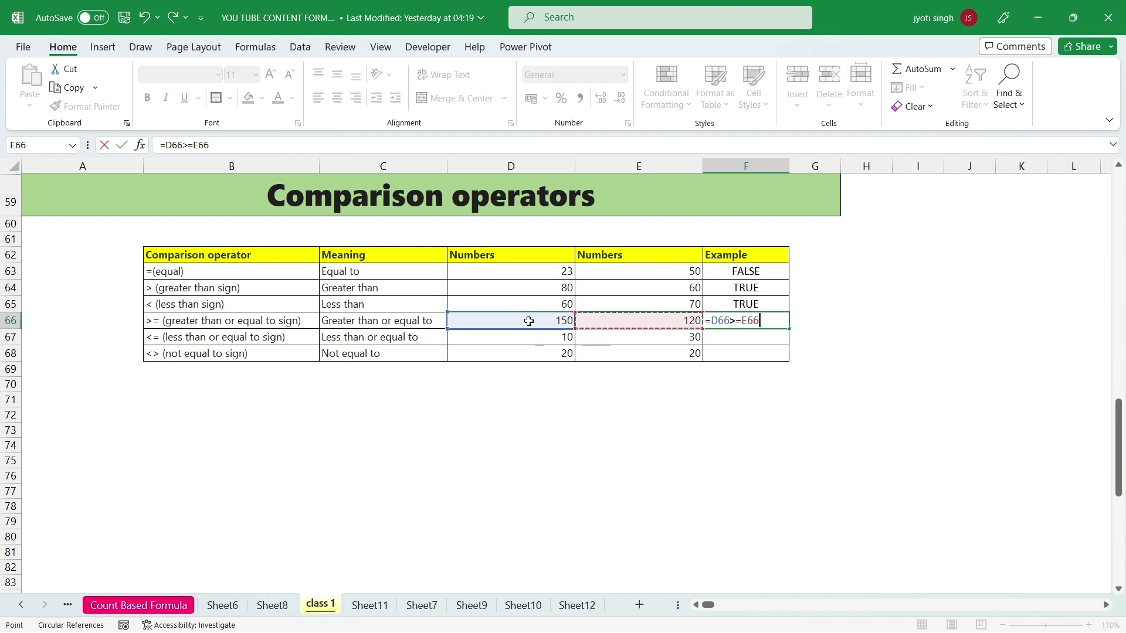
key("Return")
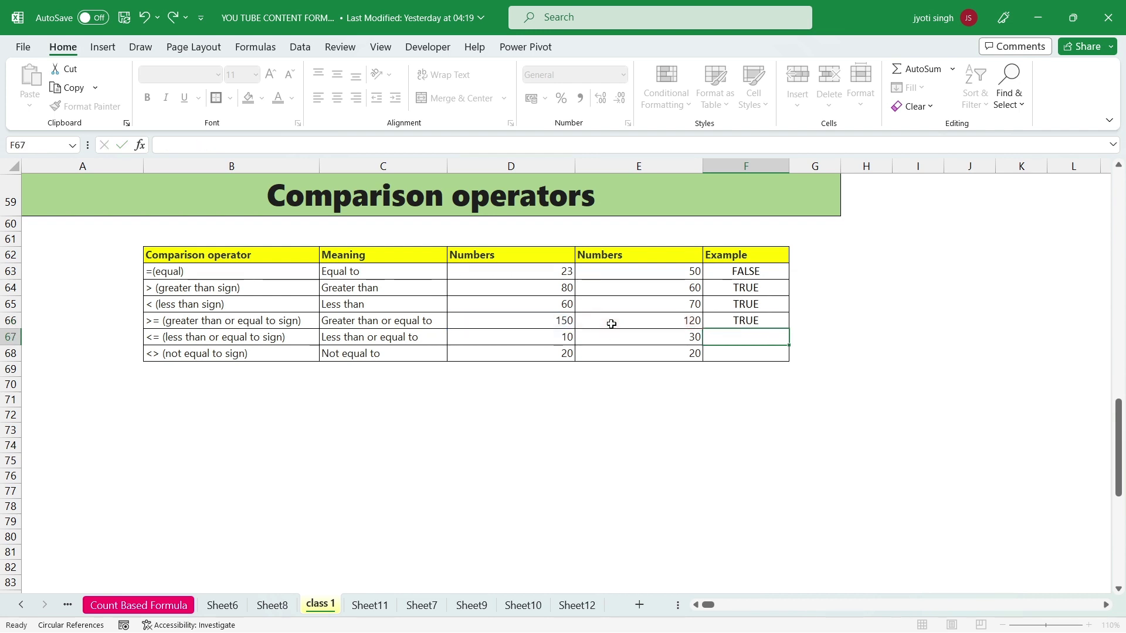
Compare the numbers of the greater than or equal to row and change the first one, cell D66, to 120.
left_click(555, 321)
left_click(646, 321)
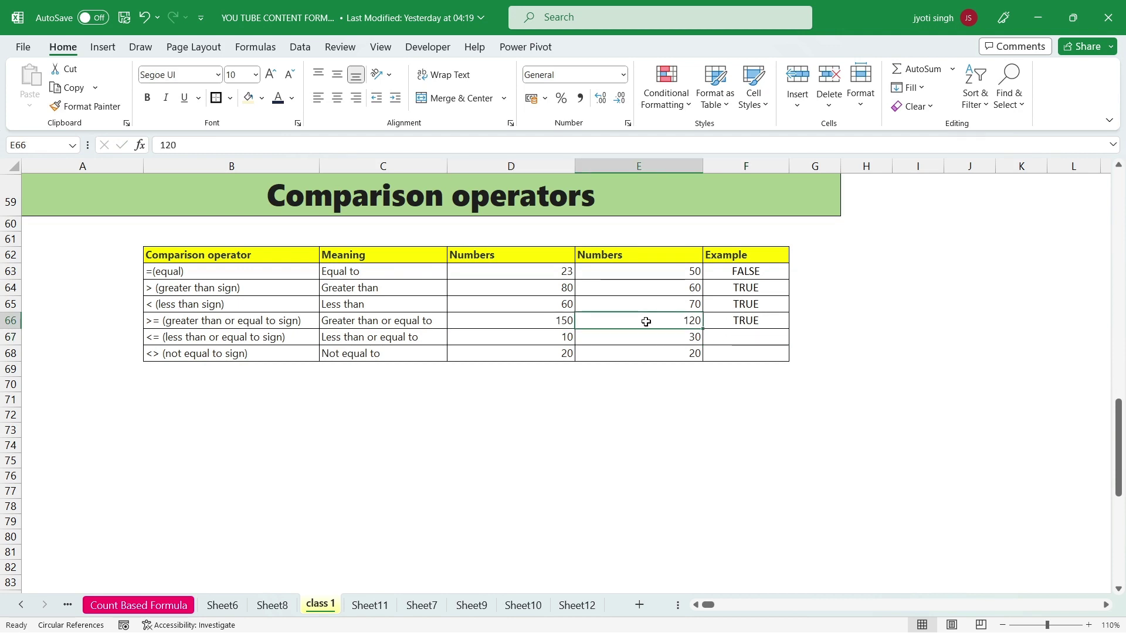
left_click(540, 321)
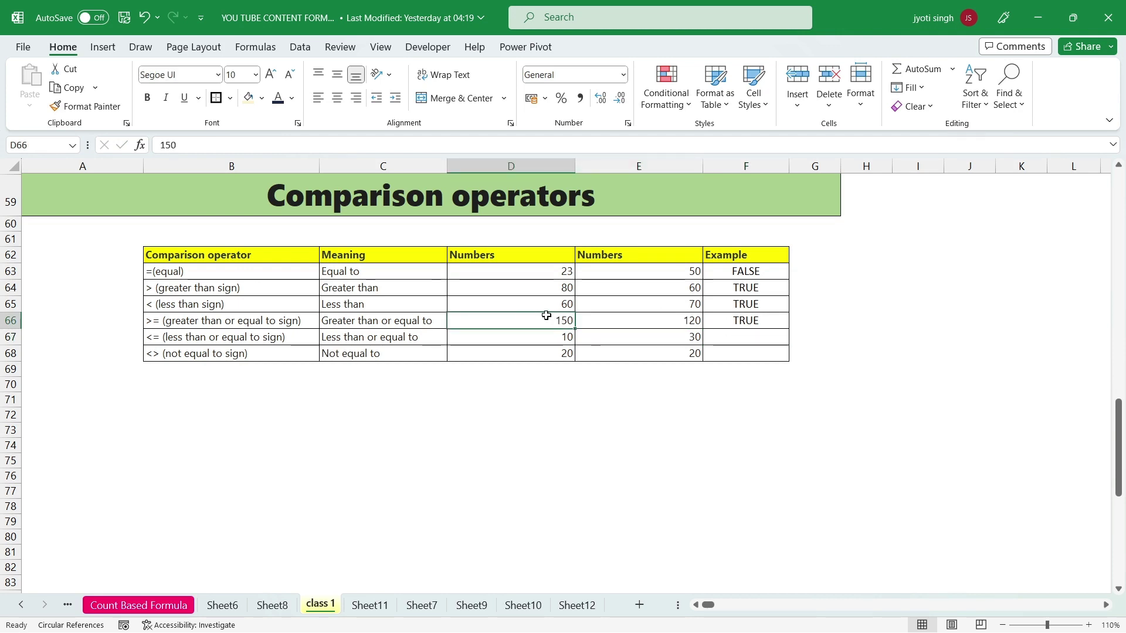
type("1")
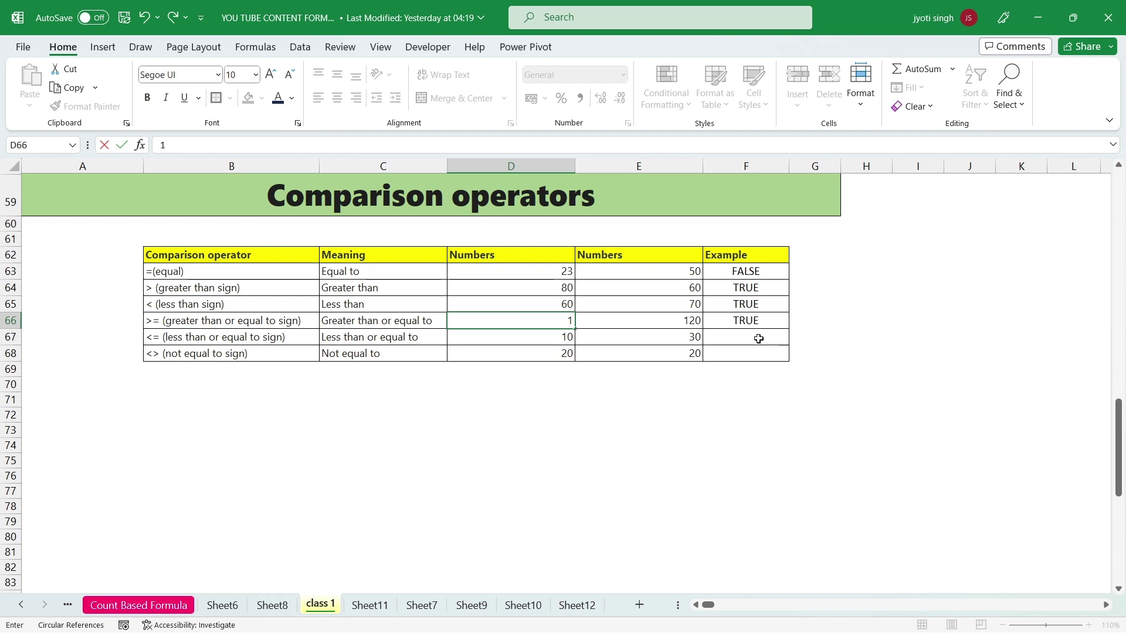
type("20")
key("Return")
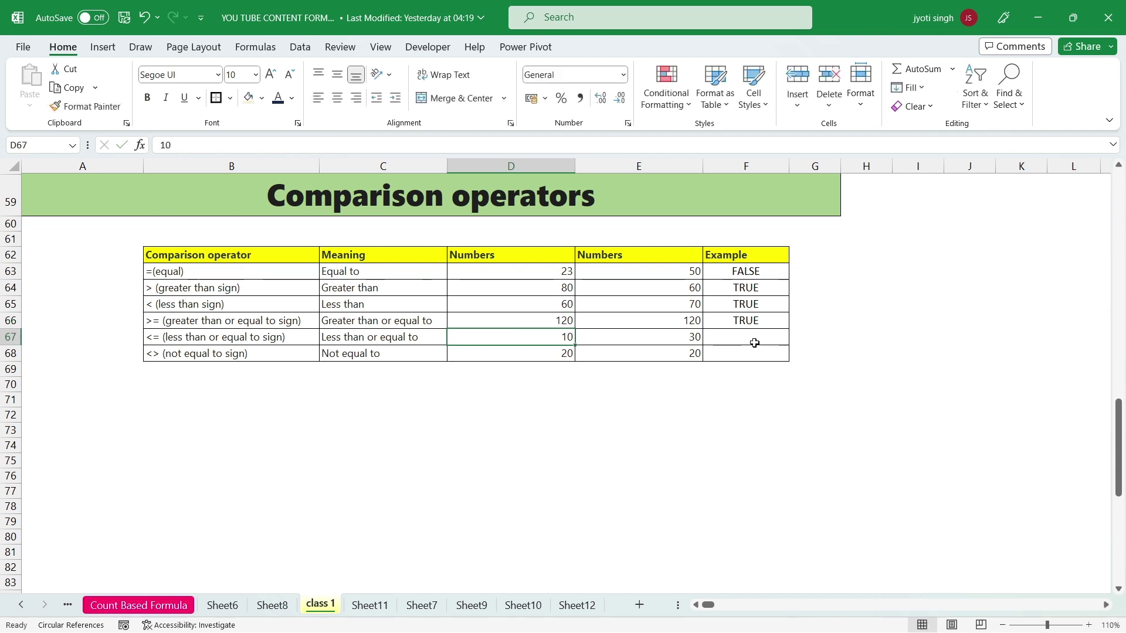
Change the second number of the greater than or equal to row, cell E66, to 150 and compare it with D66 and F66.
left_click(649, 324)
type("150")
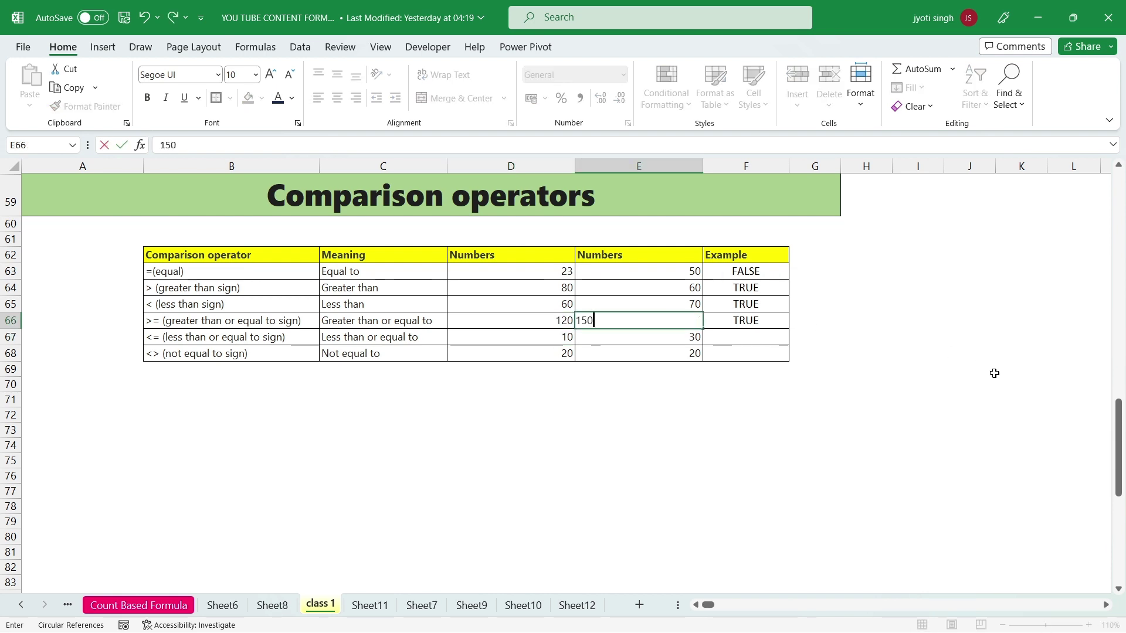
key("Return")
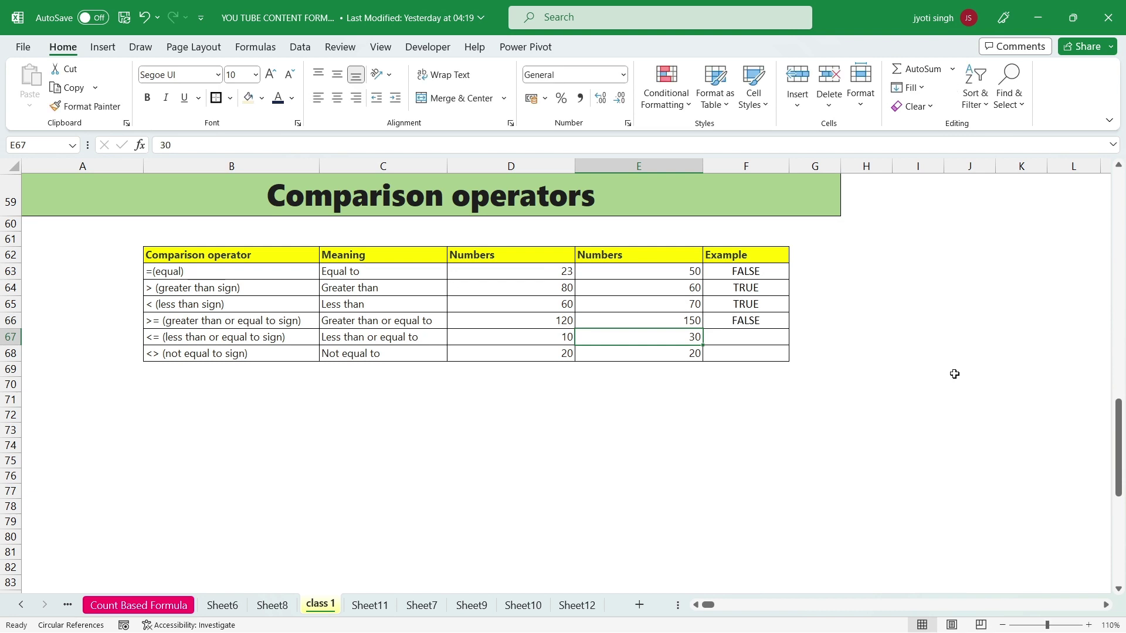
left_click(765, 321)
left_click(551, 320)
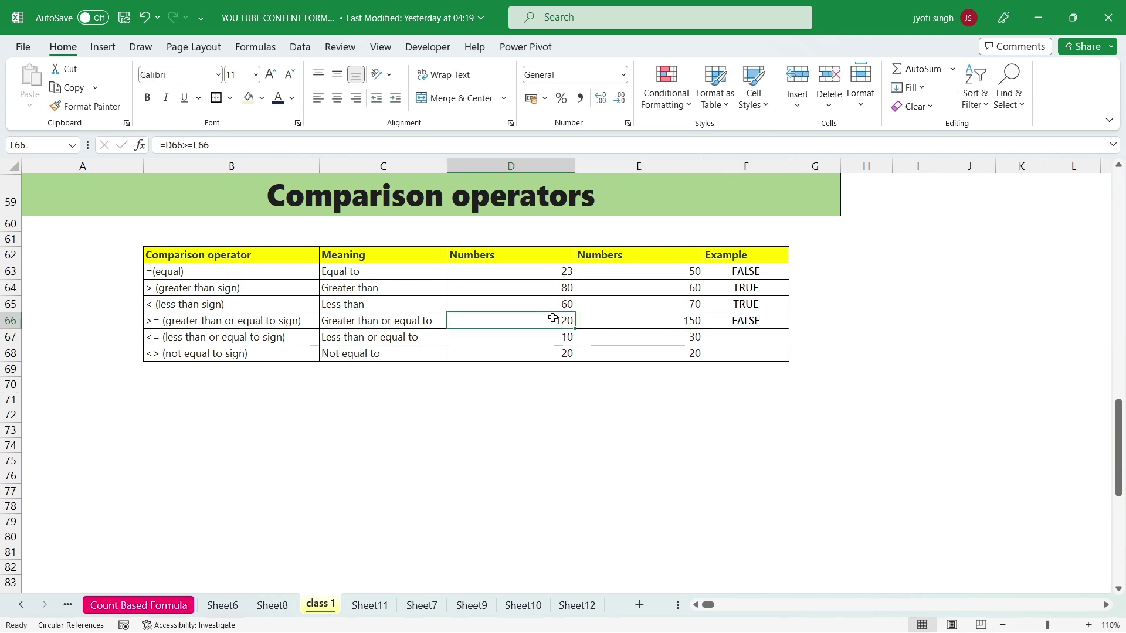
left_click(639, 324)
left_click(543, 324)
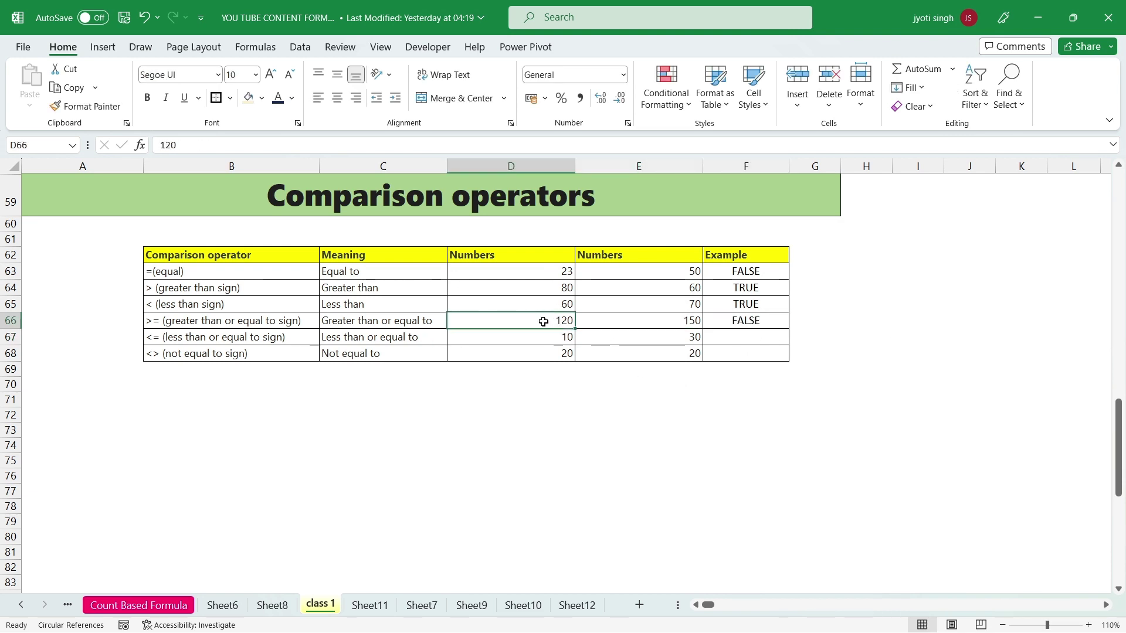
left_click(611, 322)
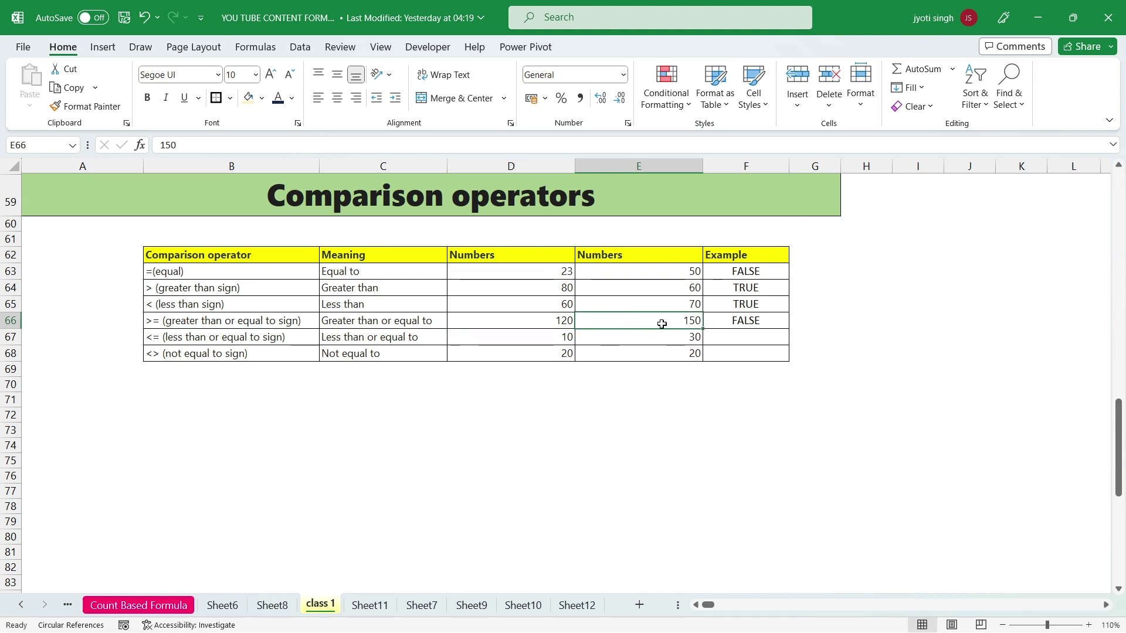
Set cell D66 to 150 to match the second number in its row, and check the comparison in F66.
left_click(542, 324)
key("BackSpace")
type("150")
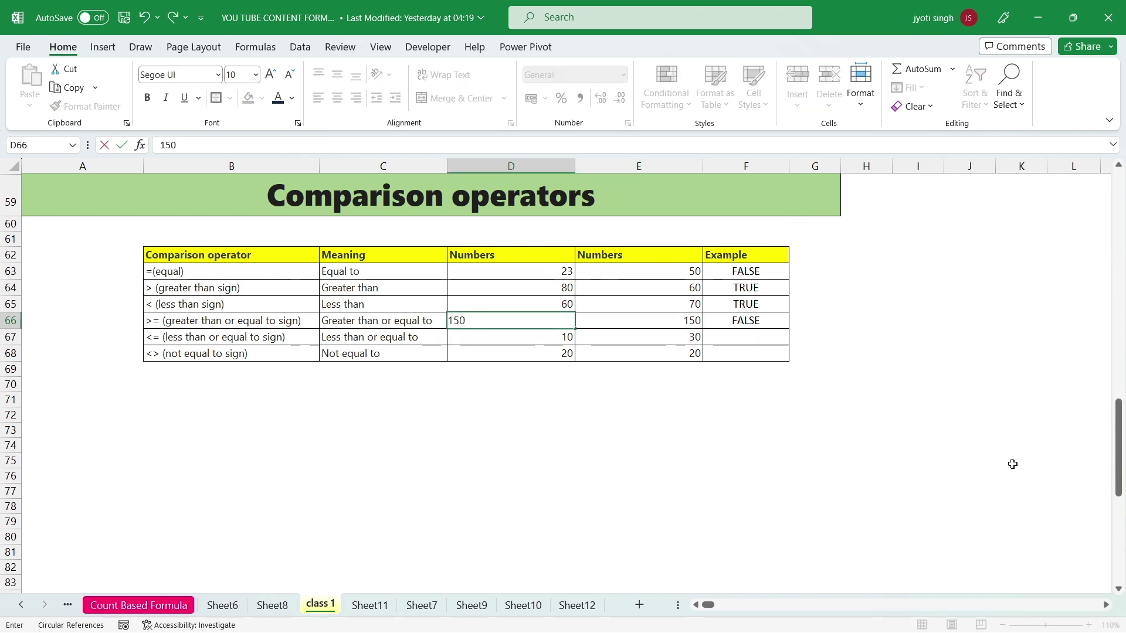
key("Return")
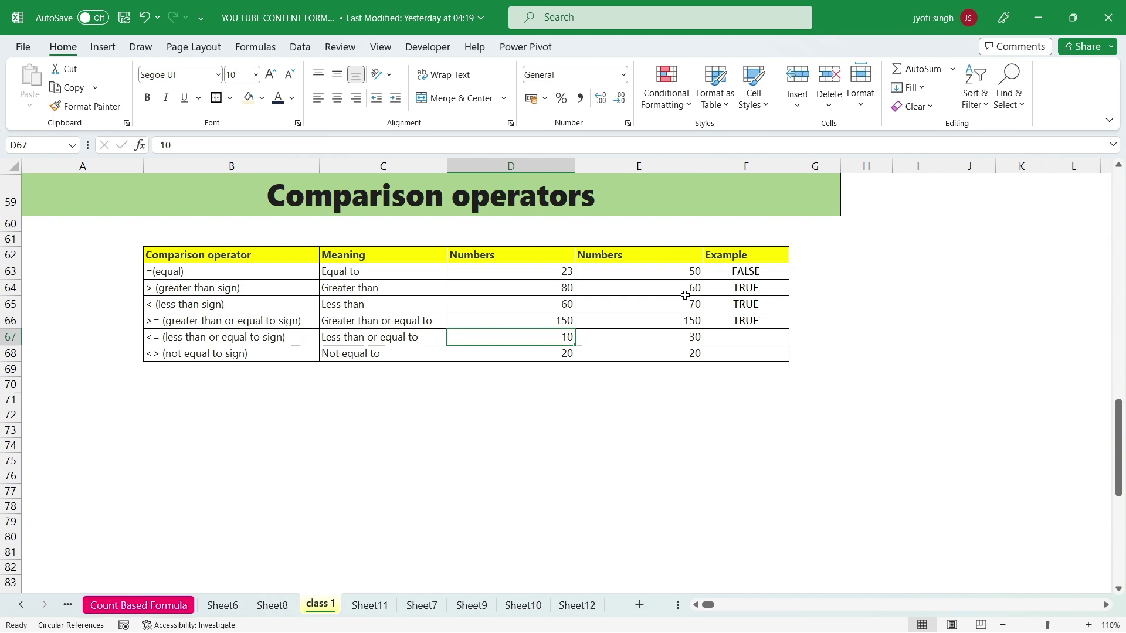
left_click(728, 322)
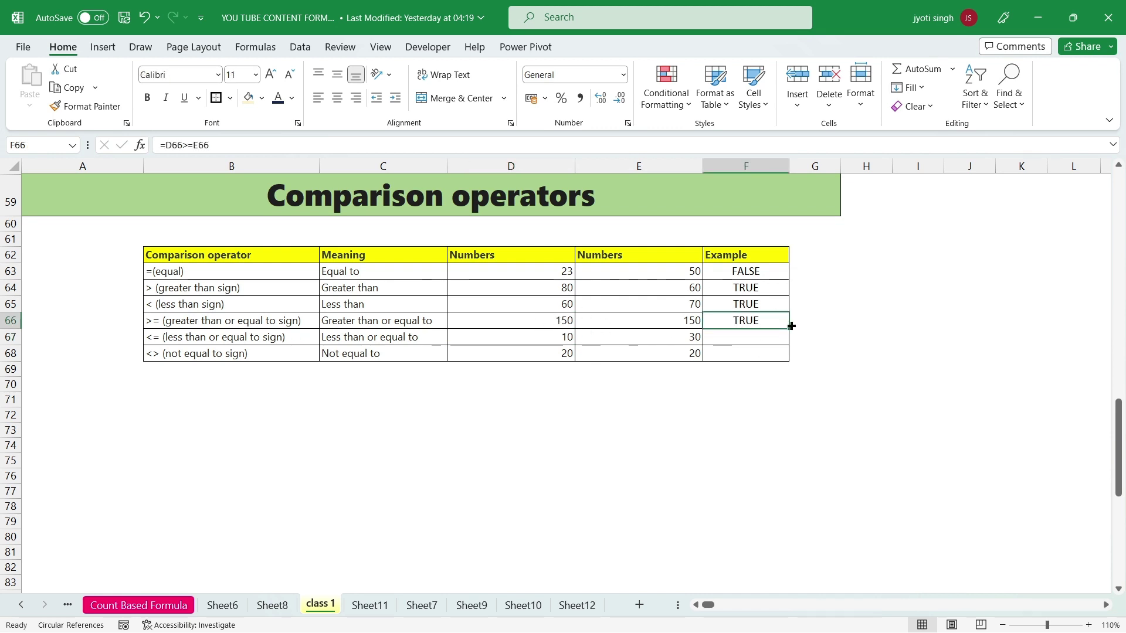
Enter =D67<=E67 in cell F67 as the less than or equal to example and check the resulting formula cell.
left_click(753, 338)
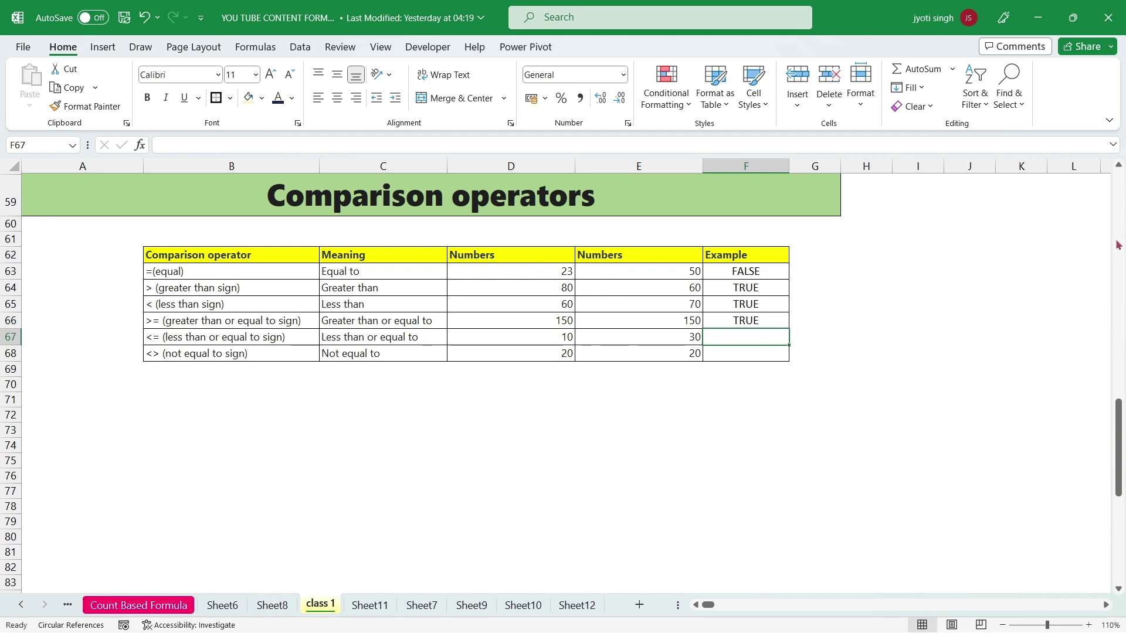
type("=")
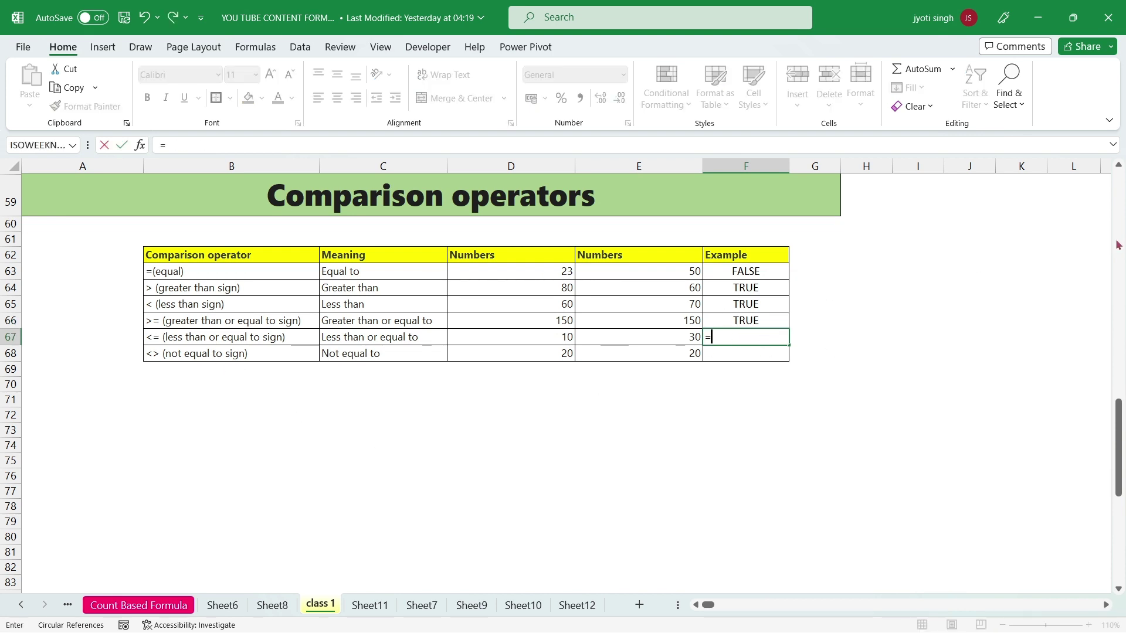
left_click(532, 338)
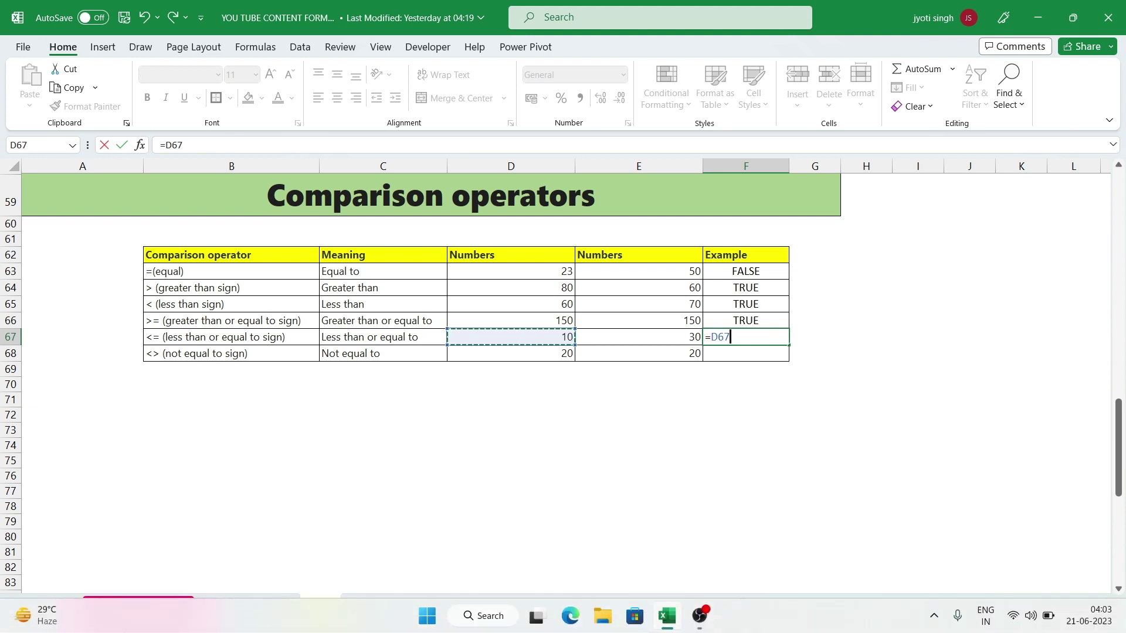
type("<=")
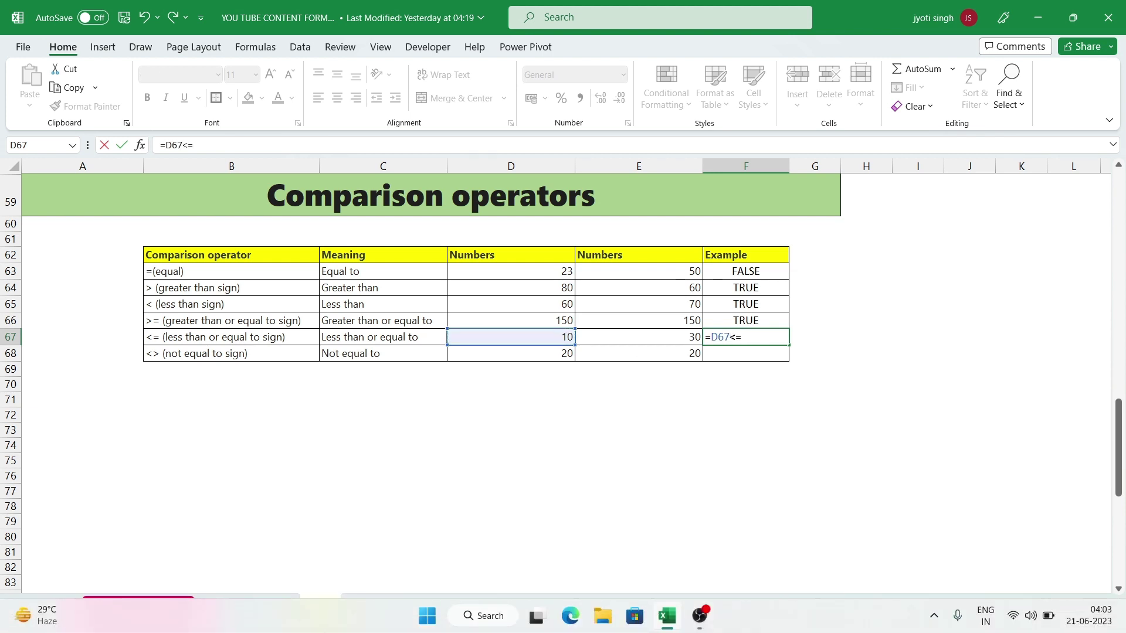
left_click(694, 340)
key("Return")
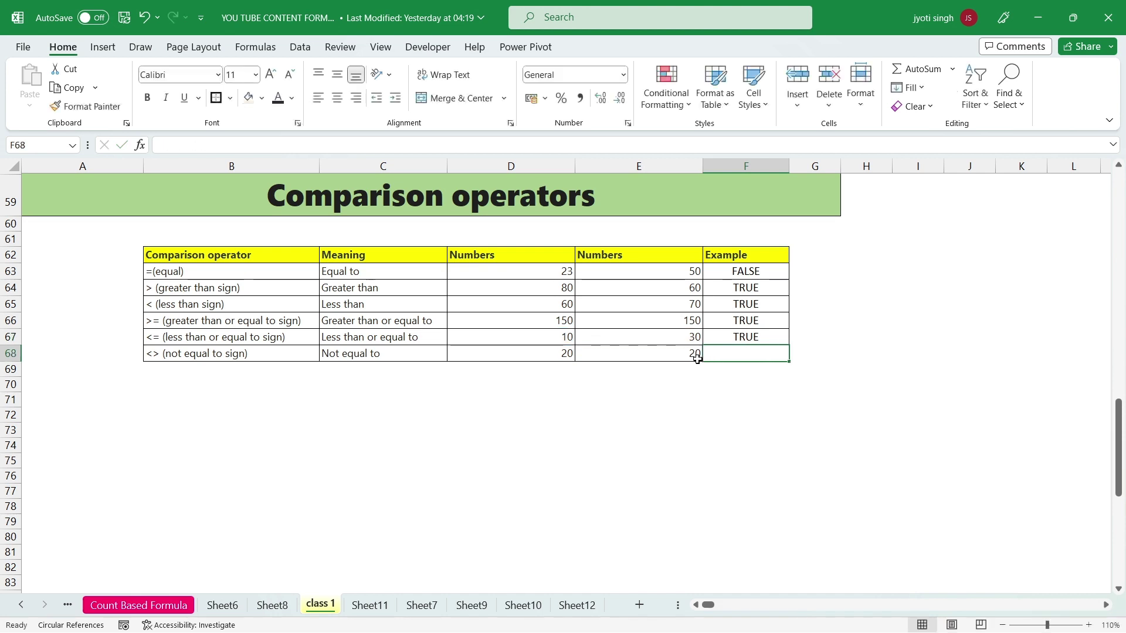
left_click(738, 339)
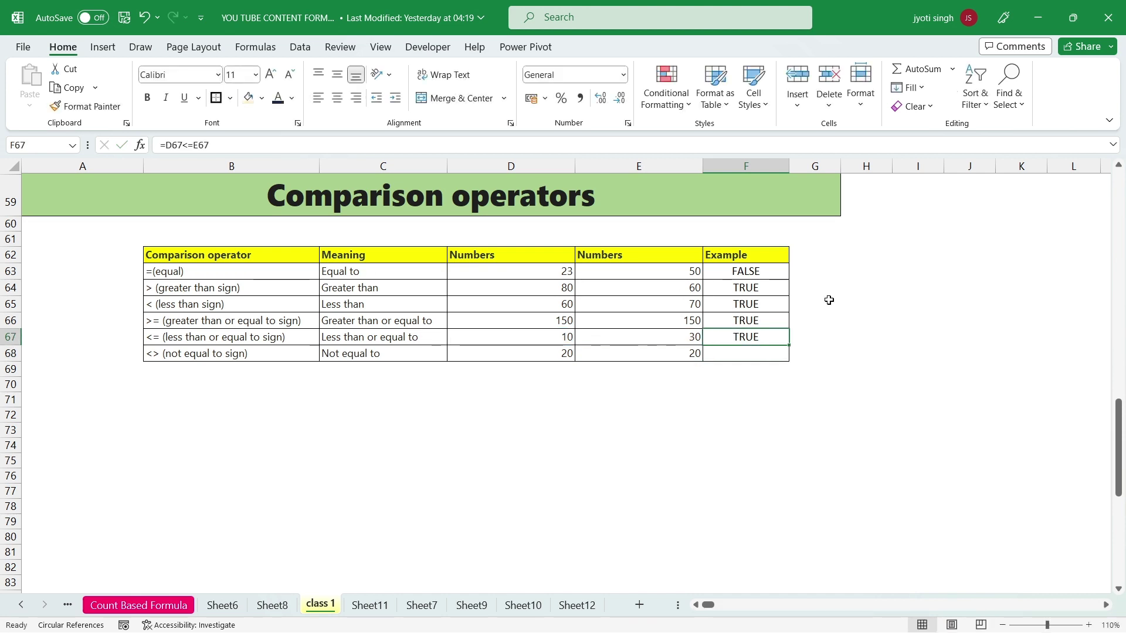
Set the second number of the less than or equal to row, cell E67, to 2 to test the comparison.
left_click(649, 335)
key("BackSpace")
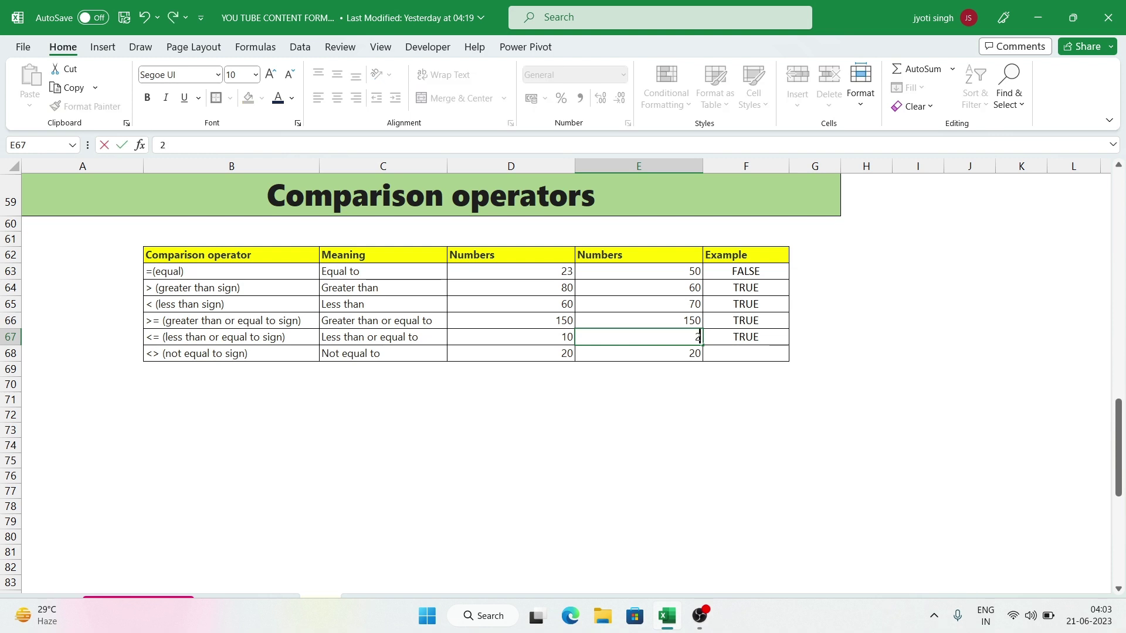
type("2")
key("Return")
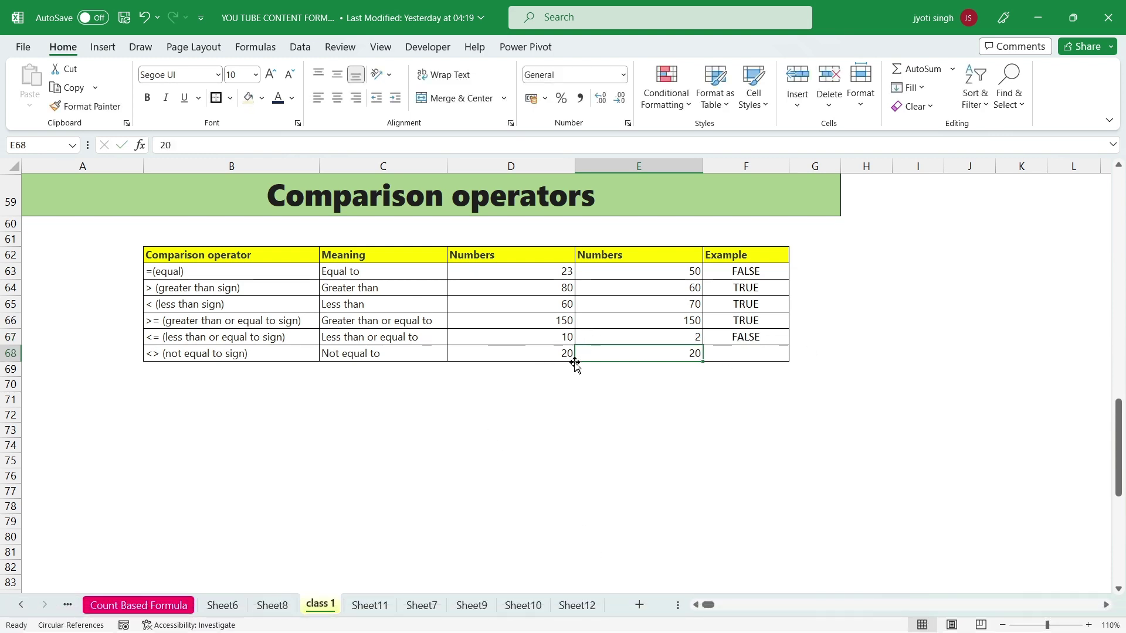
Change the second number of the less than or equal to row, cell E67, to 20.
left_click(676, 333)
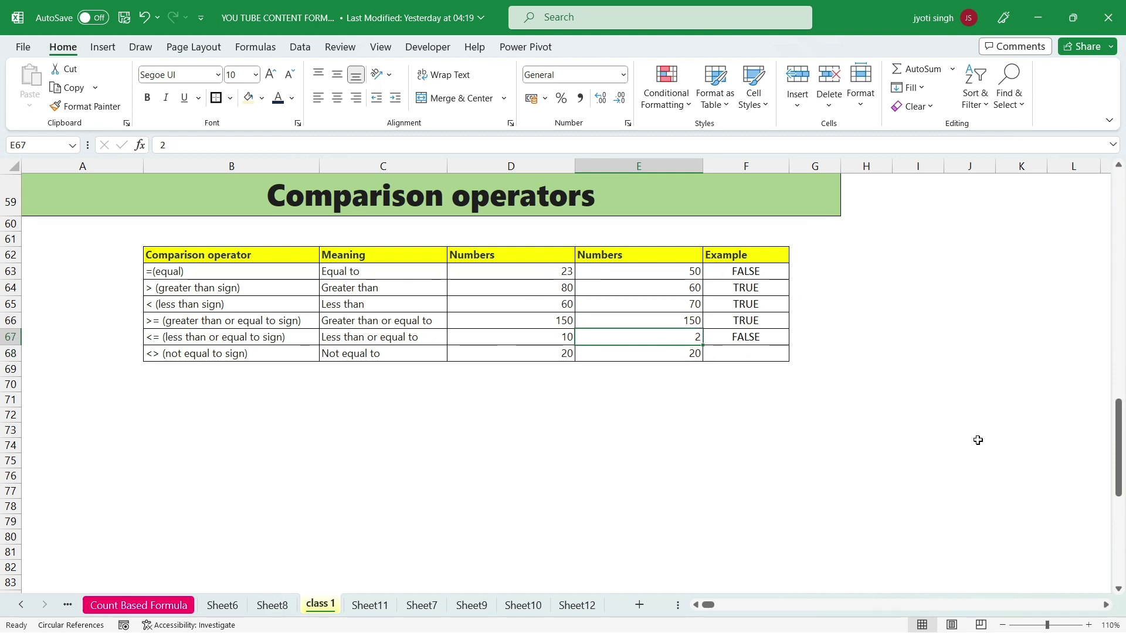
type("0")
key("Return")
key("Up")
type("20")
key("Return")
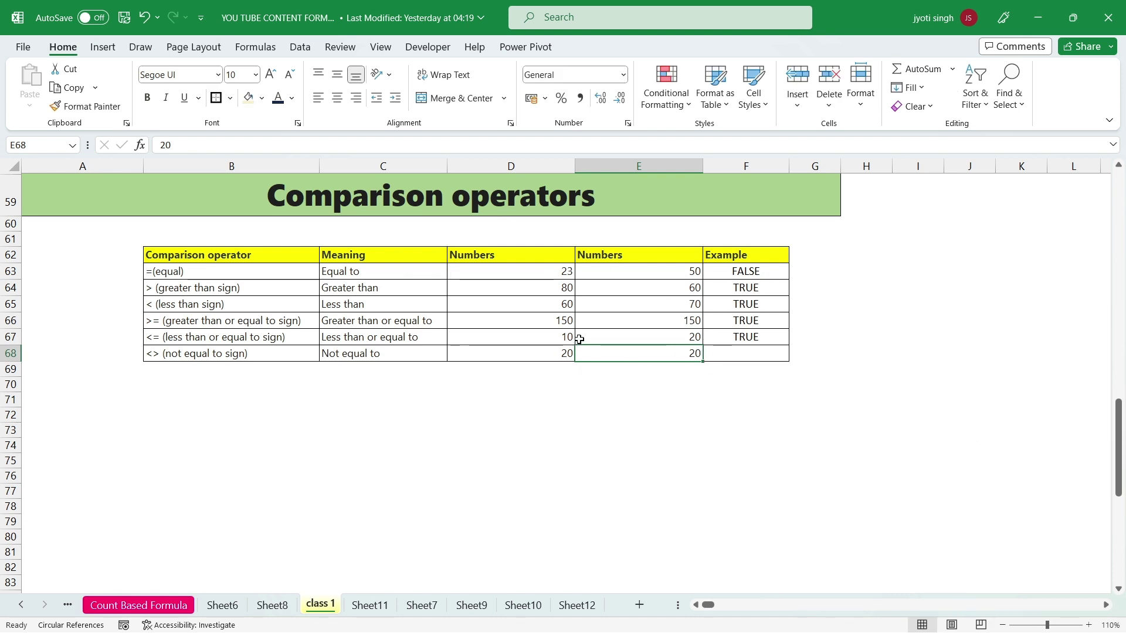
Compare the two numbers of the not equal to row and enter =D68<>E68 in cell F68 as its example.
left_click(773, 353)
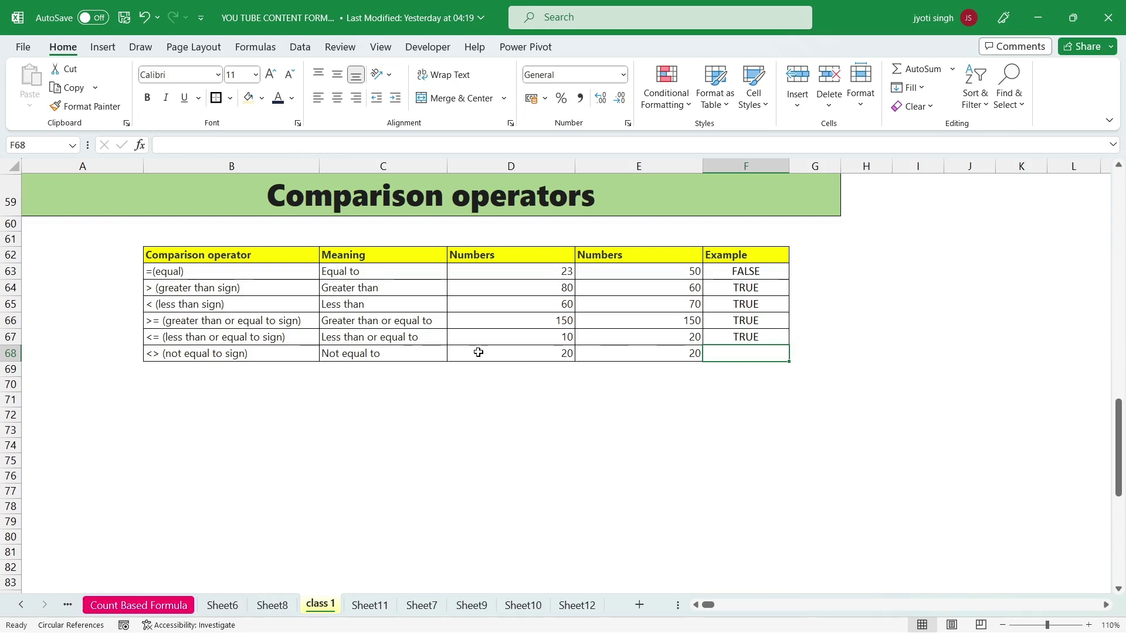
left_click(511, 354)
left_click(621, 356)
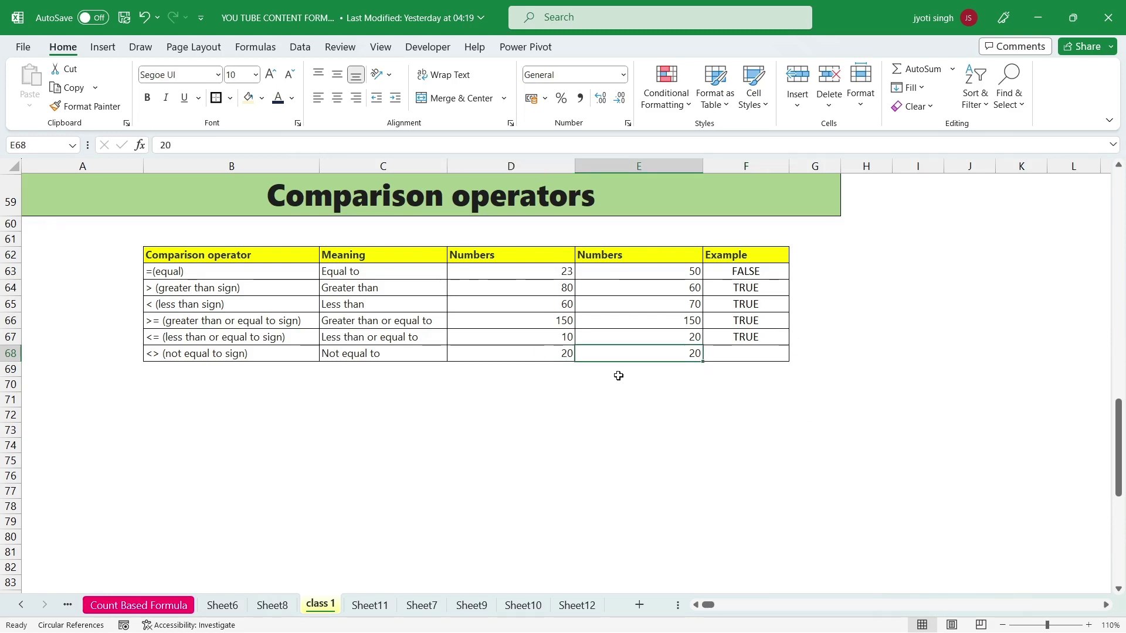
left_click(736, 354)
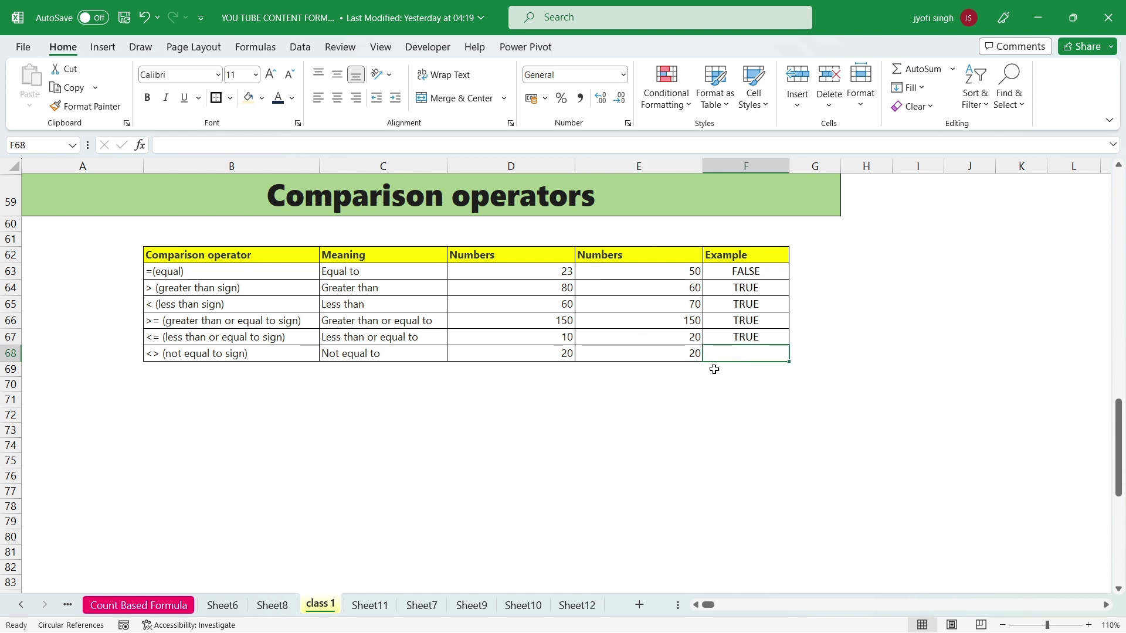
type("=")
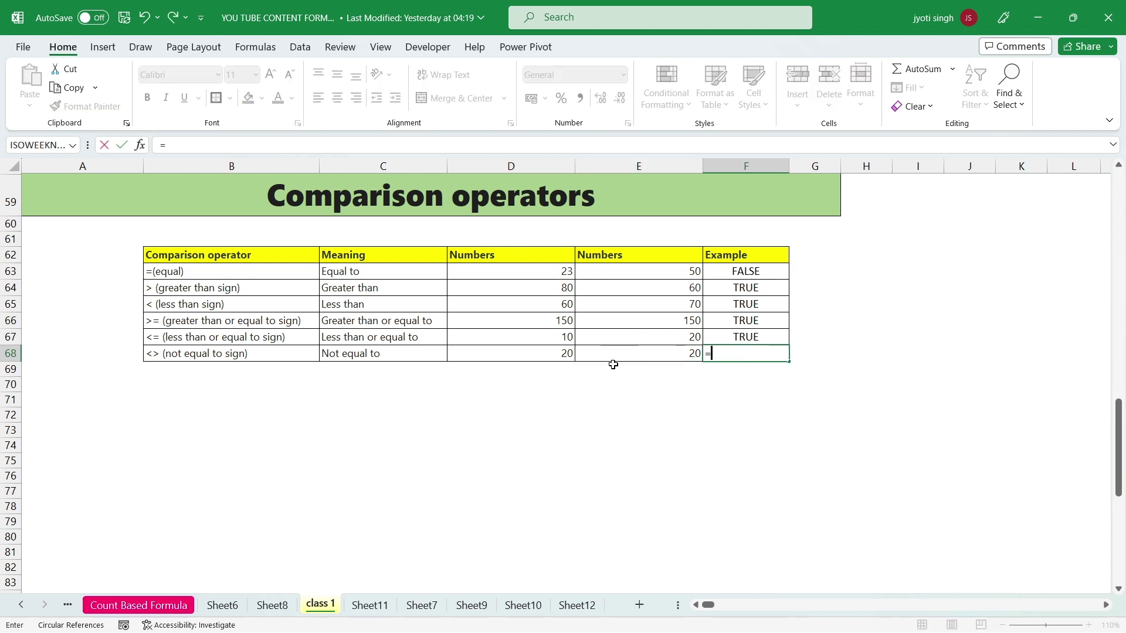
left_click(549, 355)
type("<")
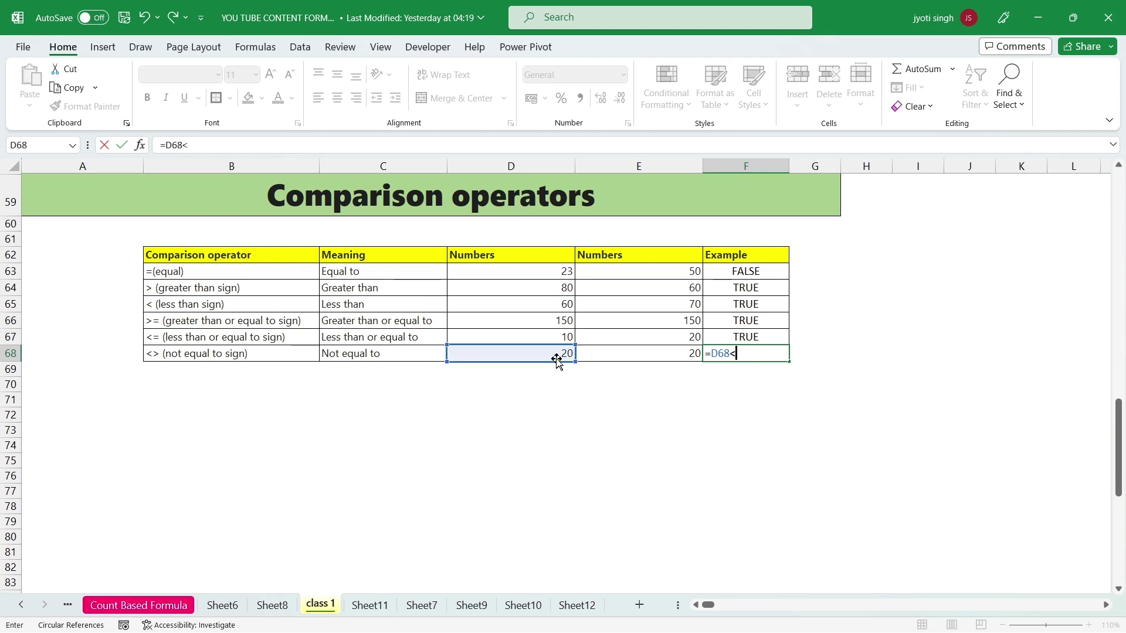
type(">")
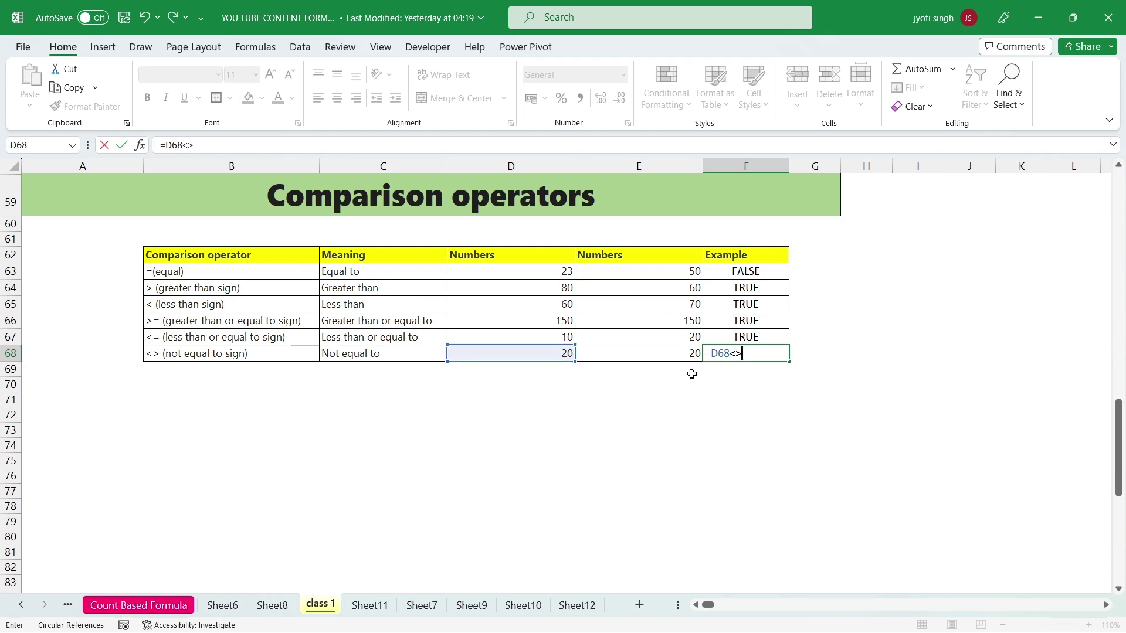
left_click(645, 355)
key("Return")
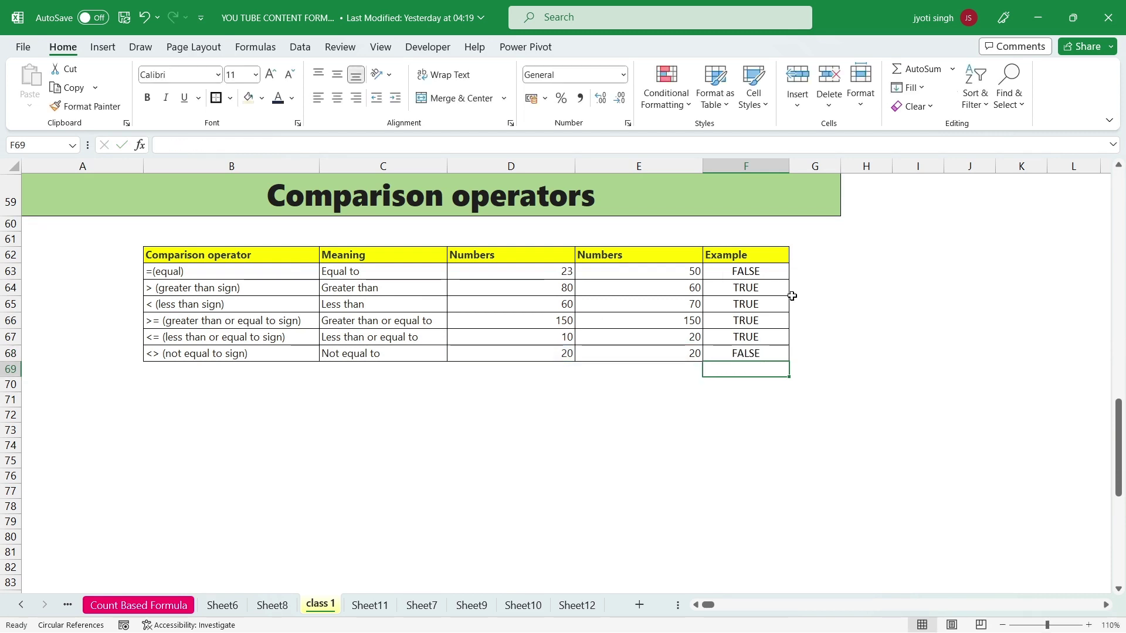
Check the not equal to row's example against its numbers and change the second number, cell E68, to 30.
left_click(753, 351)
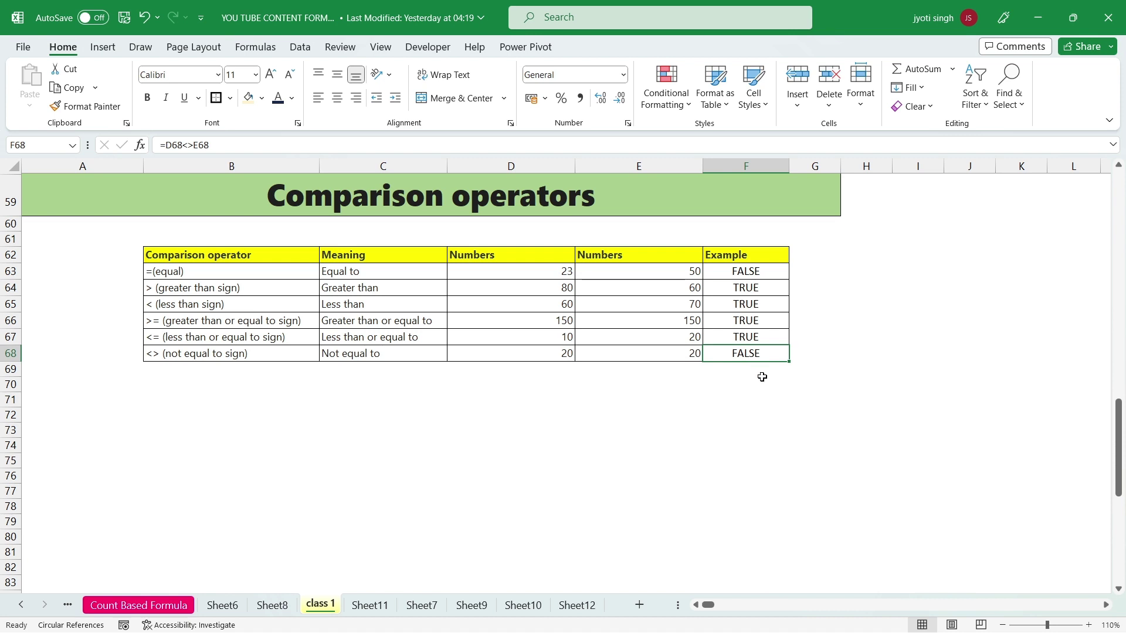
left_click(528, 355)
left_click(621, 356)
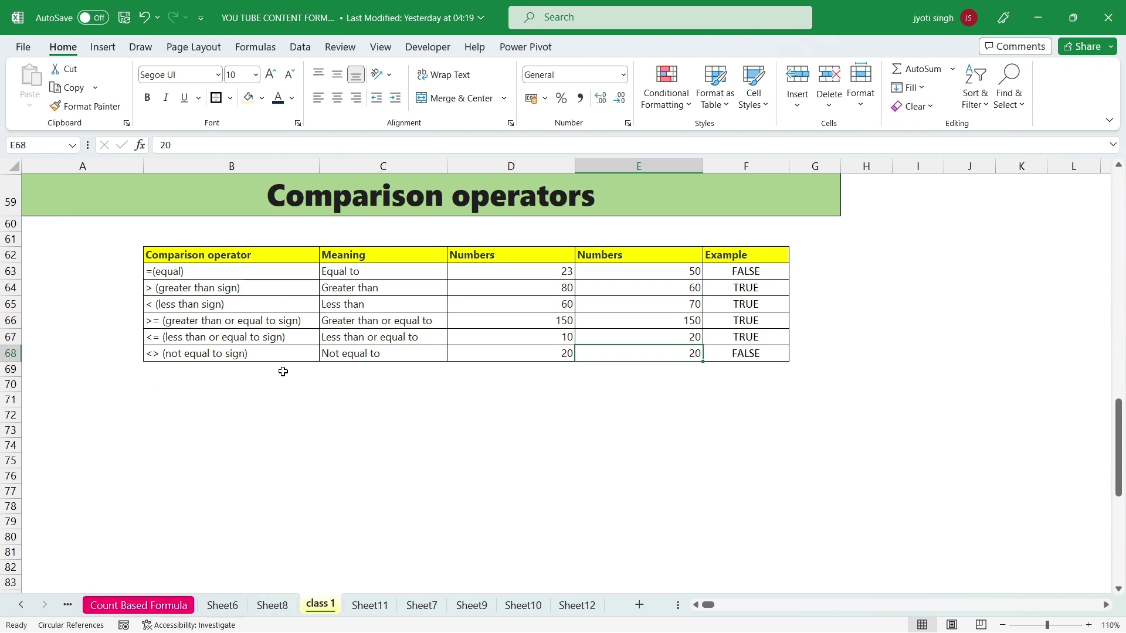
type("3")
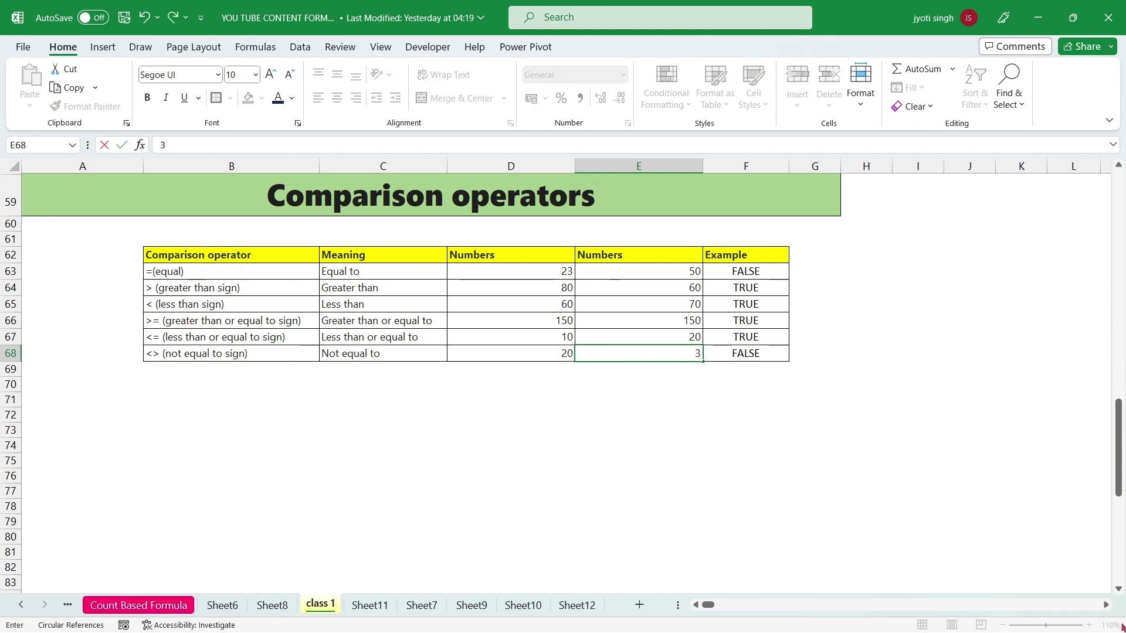
type("0")
key("Return")
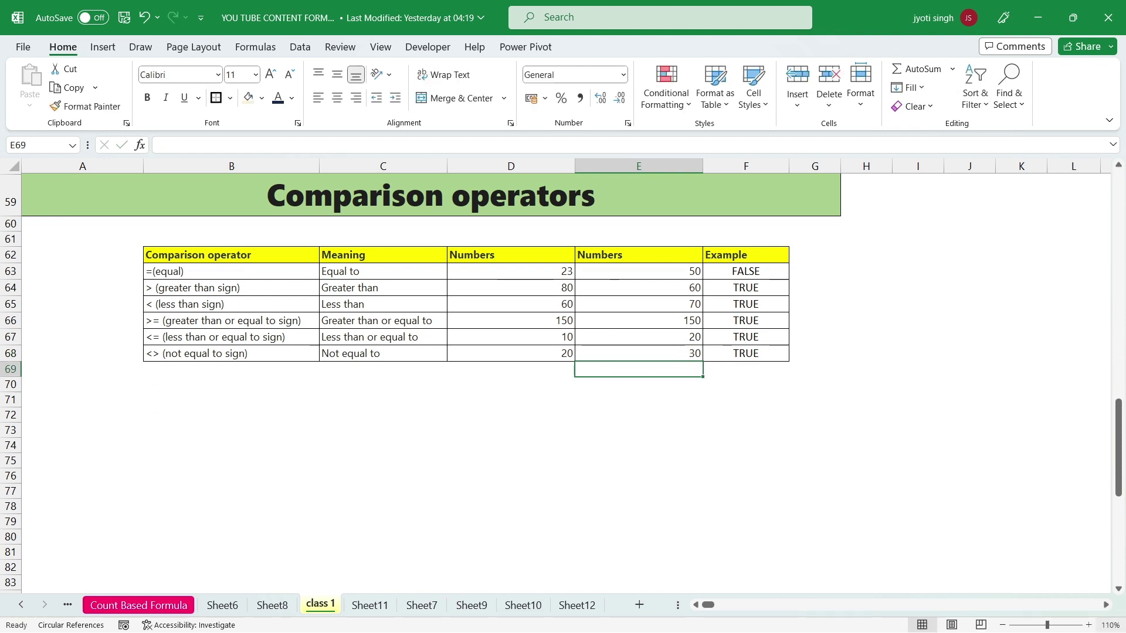
Compare the not equal to result in F68 with the numbers in D68 and E68, and select empty cell I13 near the arithmetic operators table.
left_click(733, 352)
left_click(538, 352)
left_click(630, 352)
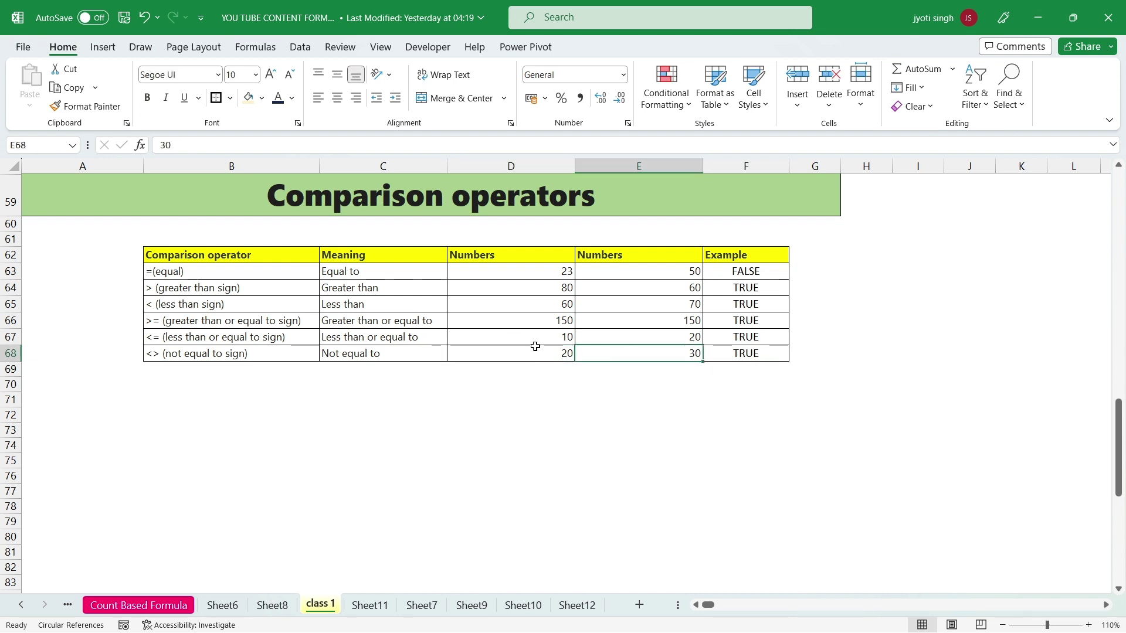
left_click(743, 351)
scroll(932, 340, "up", 19)
left_click(938, 364)
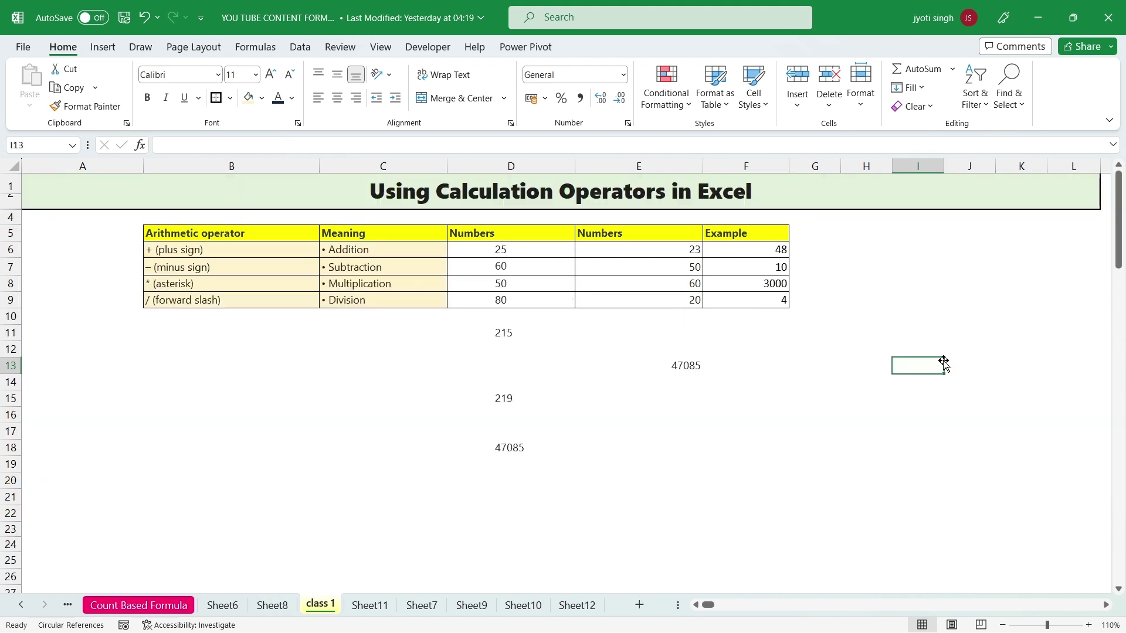